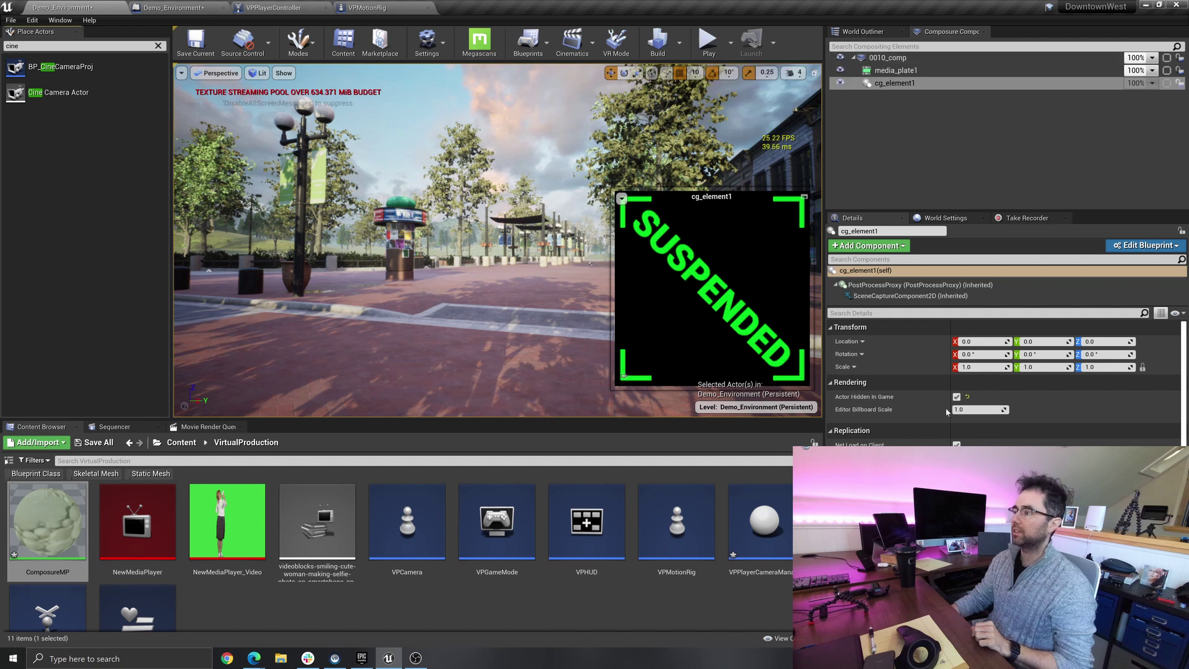
- Select 0010_comp and scroll its Details to the Composure settings beside the keyed actress preview
scroll(987, 432, down, 5)
scroll(987, 432, down, 5)
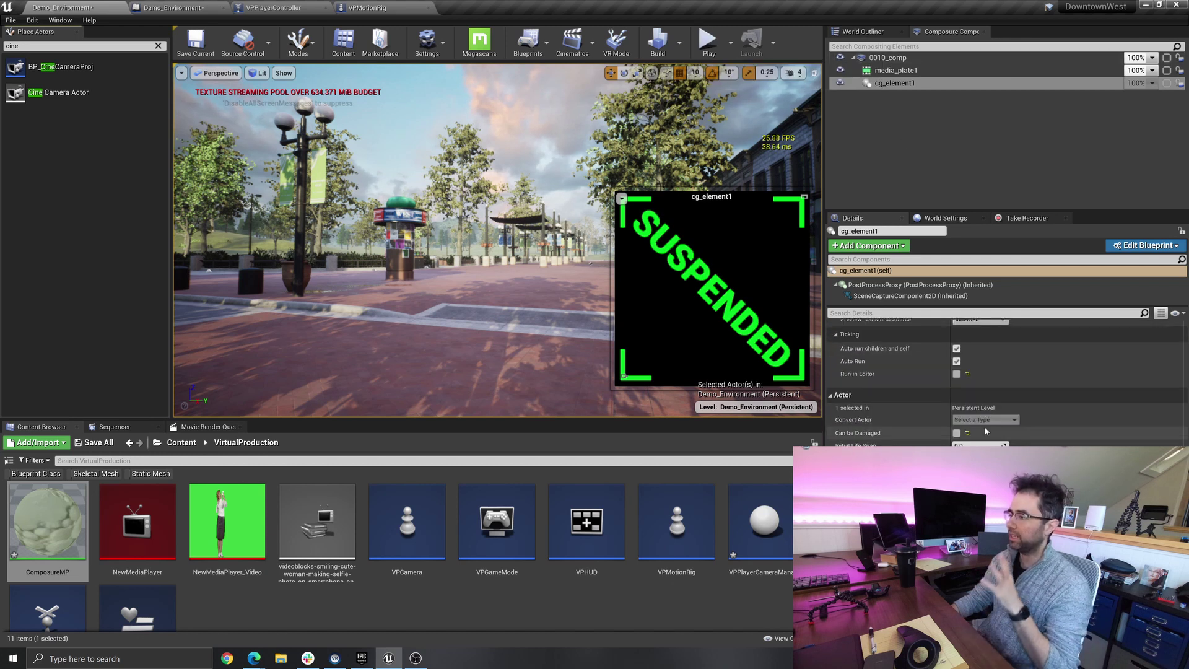
click(887, 58)
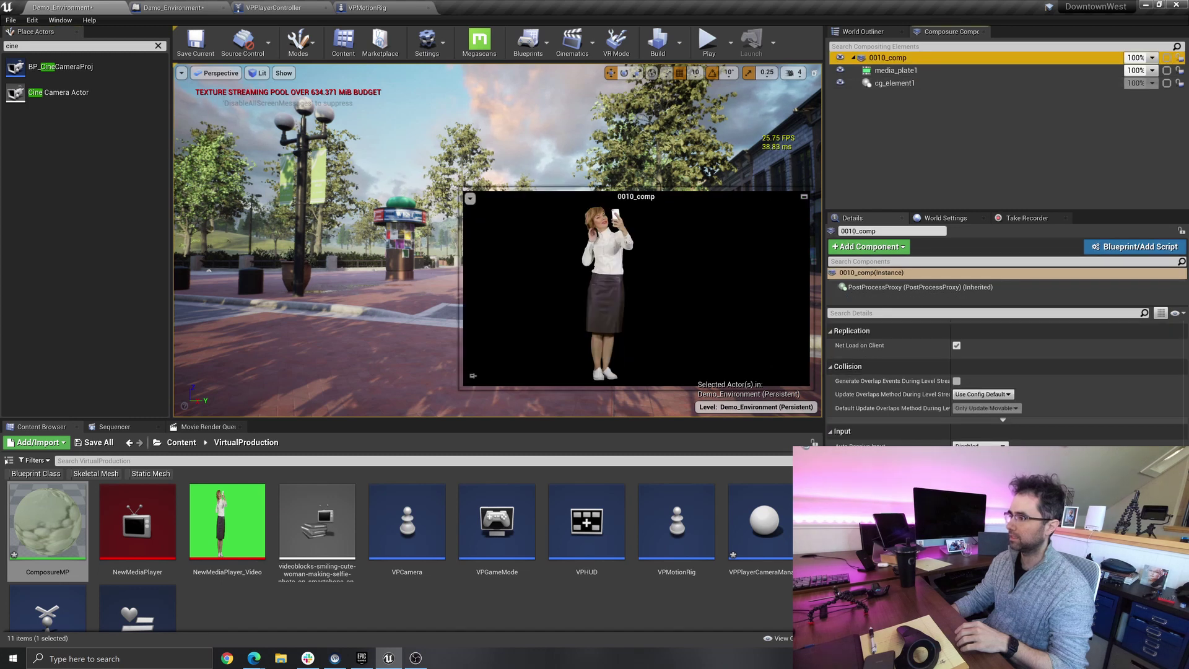
scroll(1006, 384, down, 4)
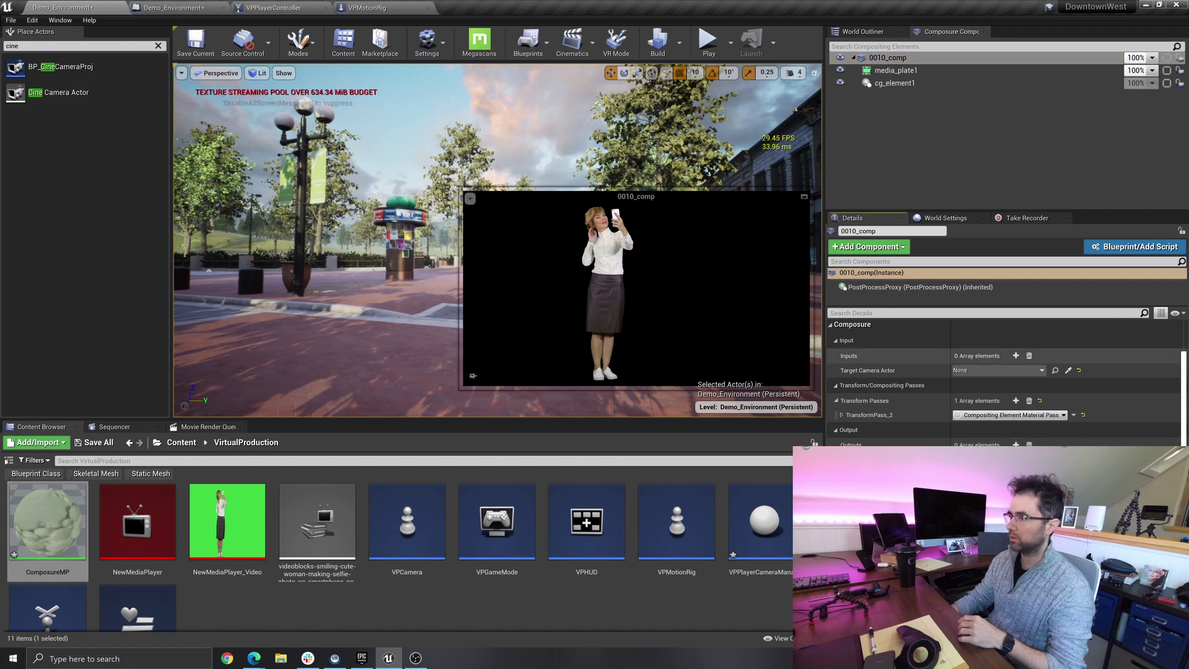
- Select the wooden bench in the World Outliner and test-run the level twice with Play and Stop
click(879, 130)
click(864, 31)
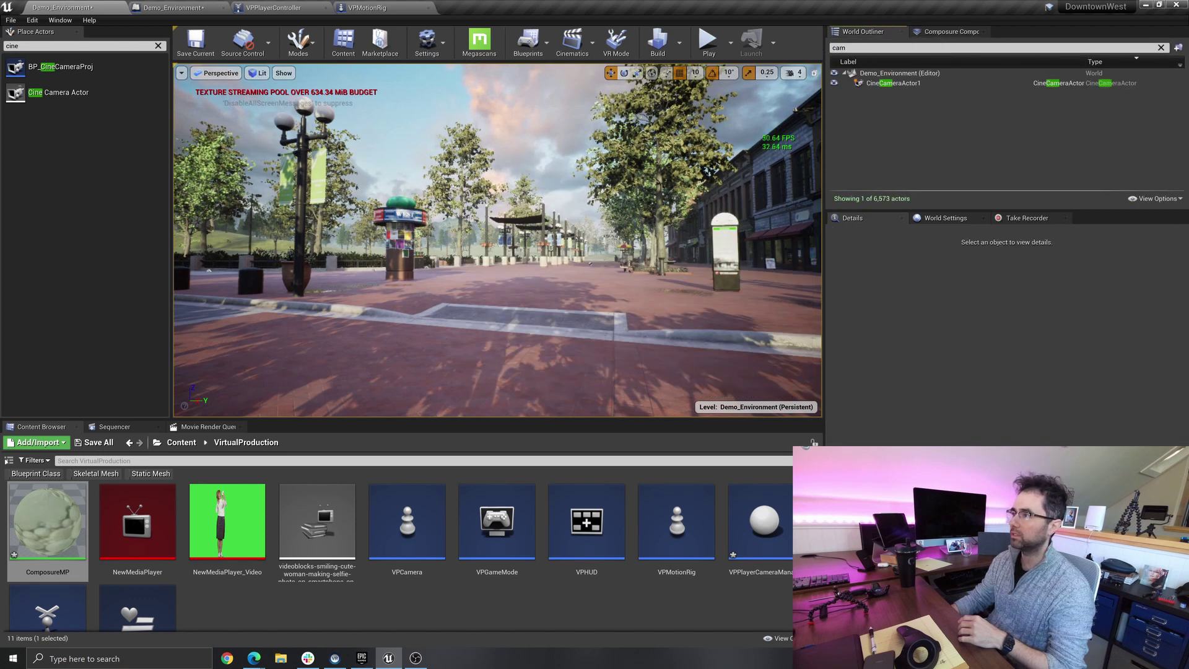
click(625, 266)
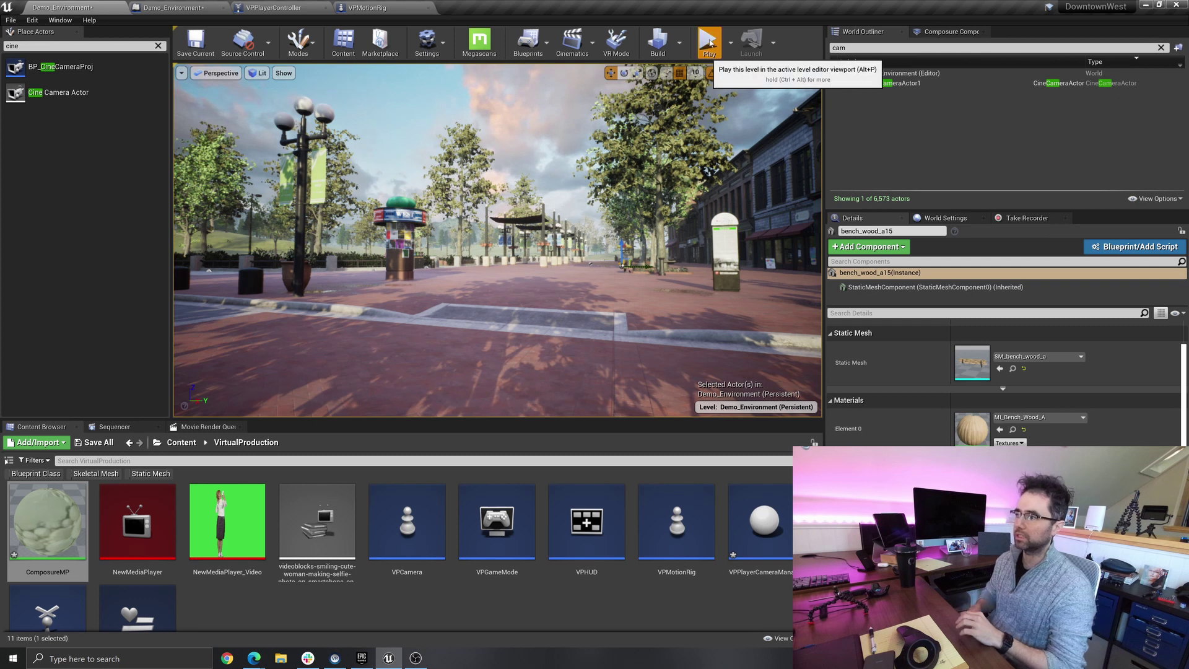
click(709, 42)
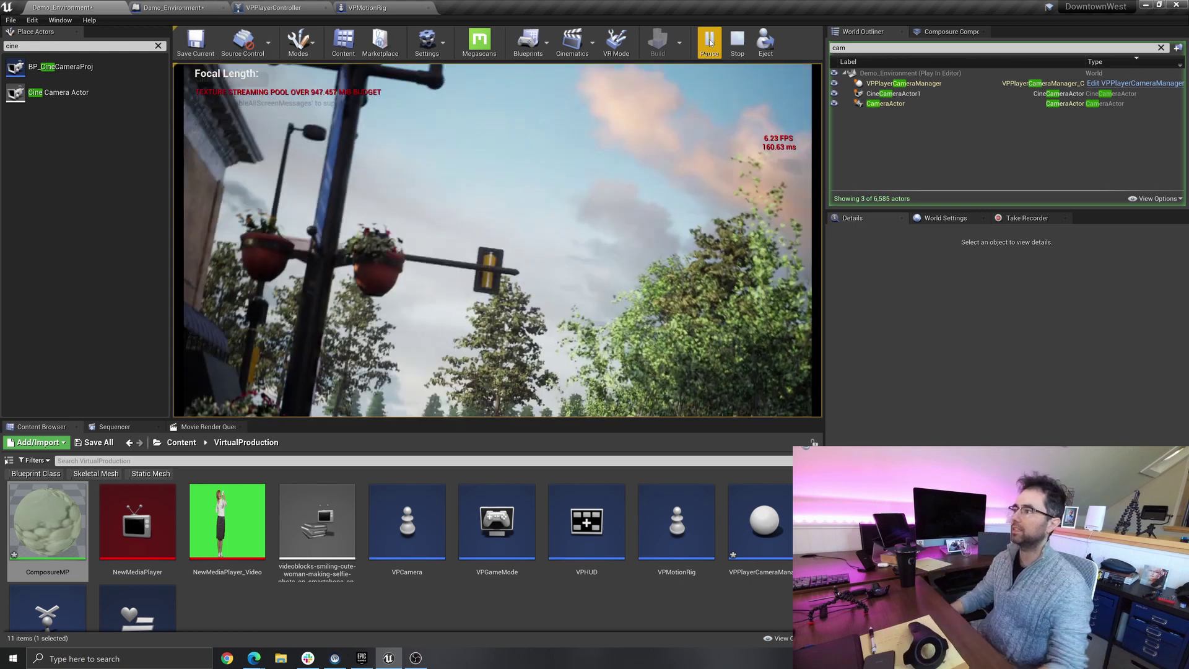
click(737, 40)
click(951, 31)
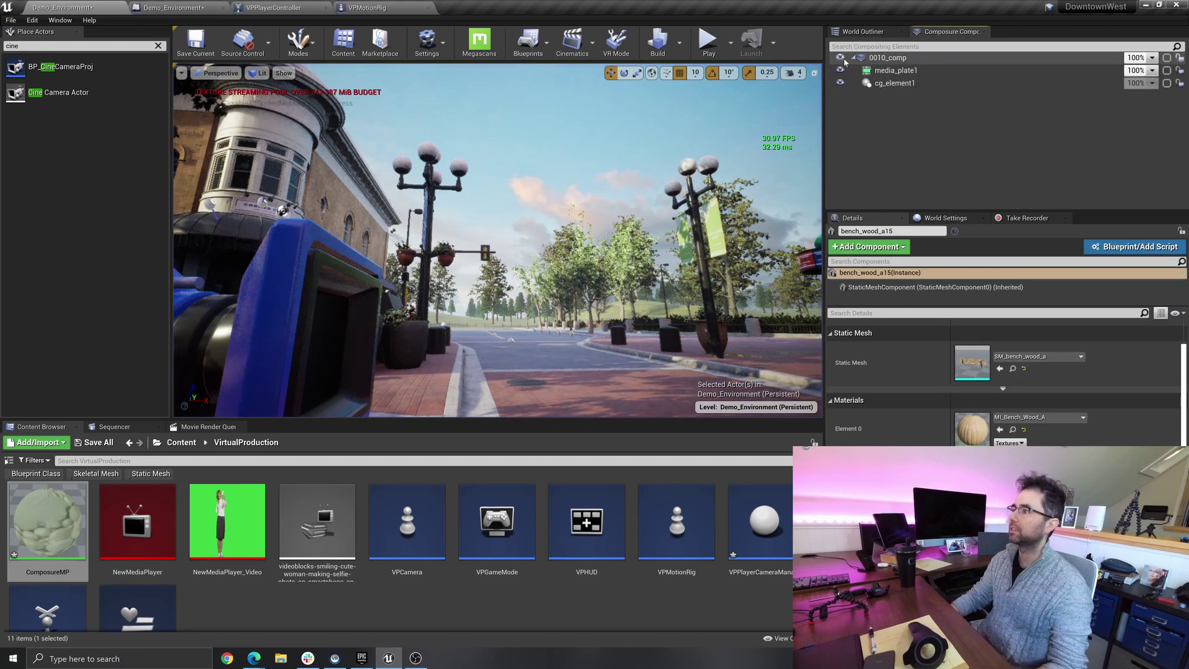
click(863, 32)
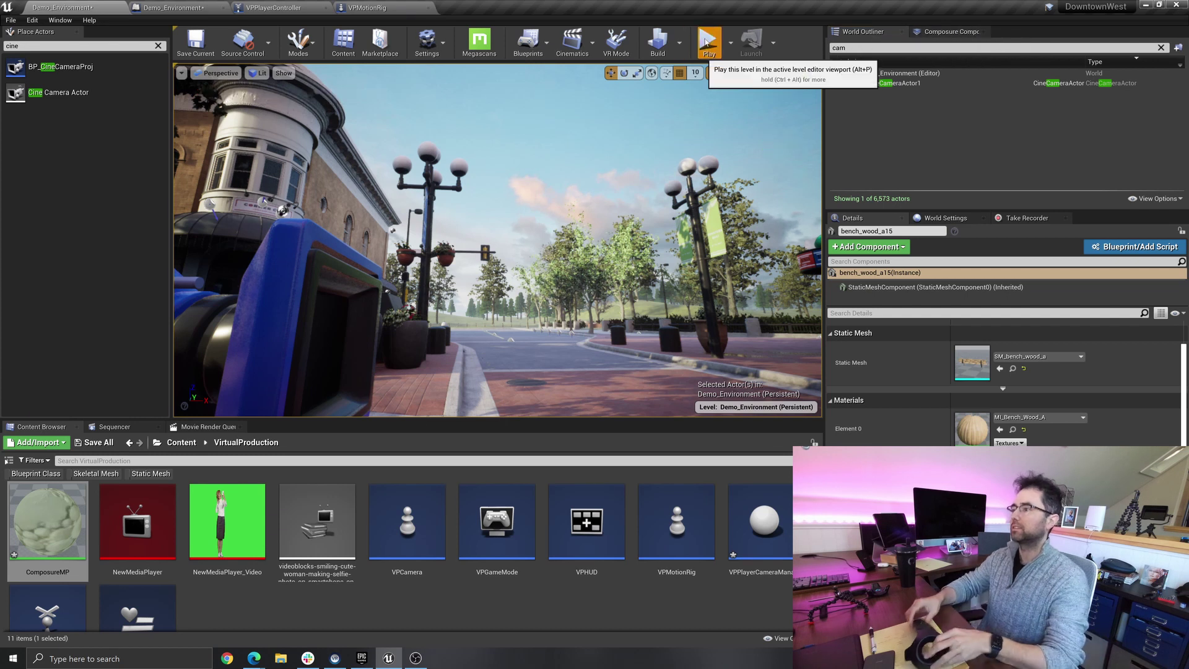
click(706, 41)
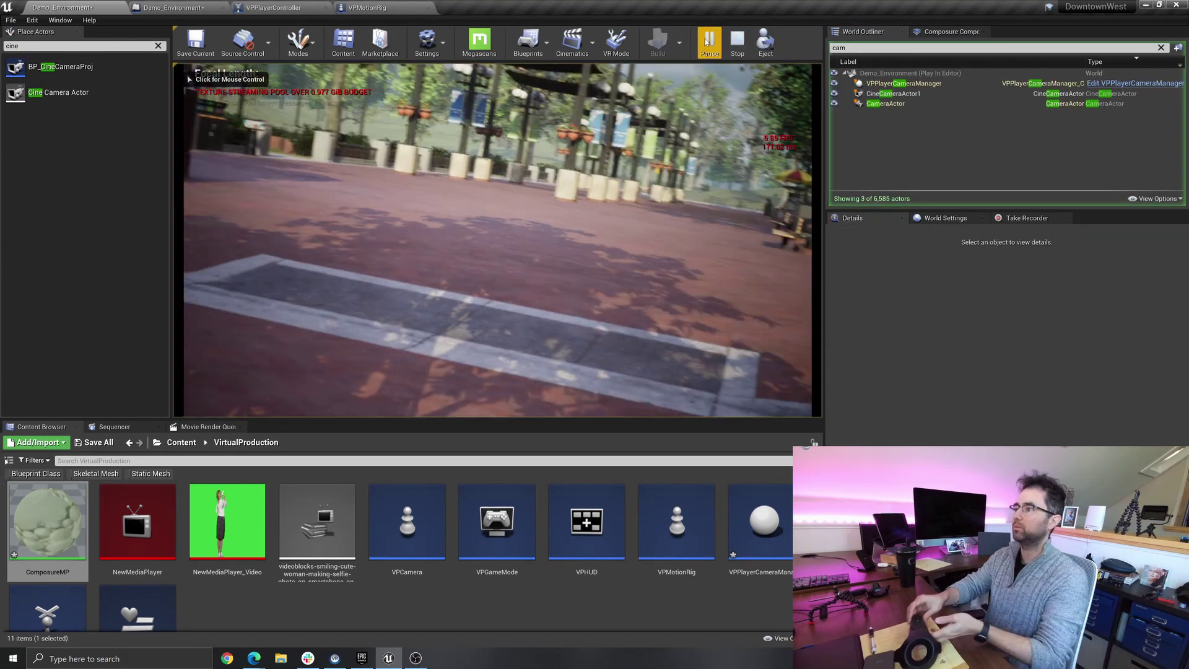
click(737, 41)
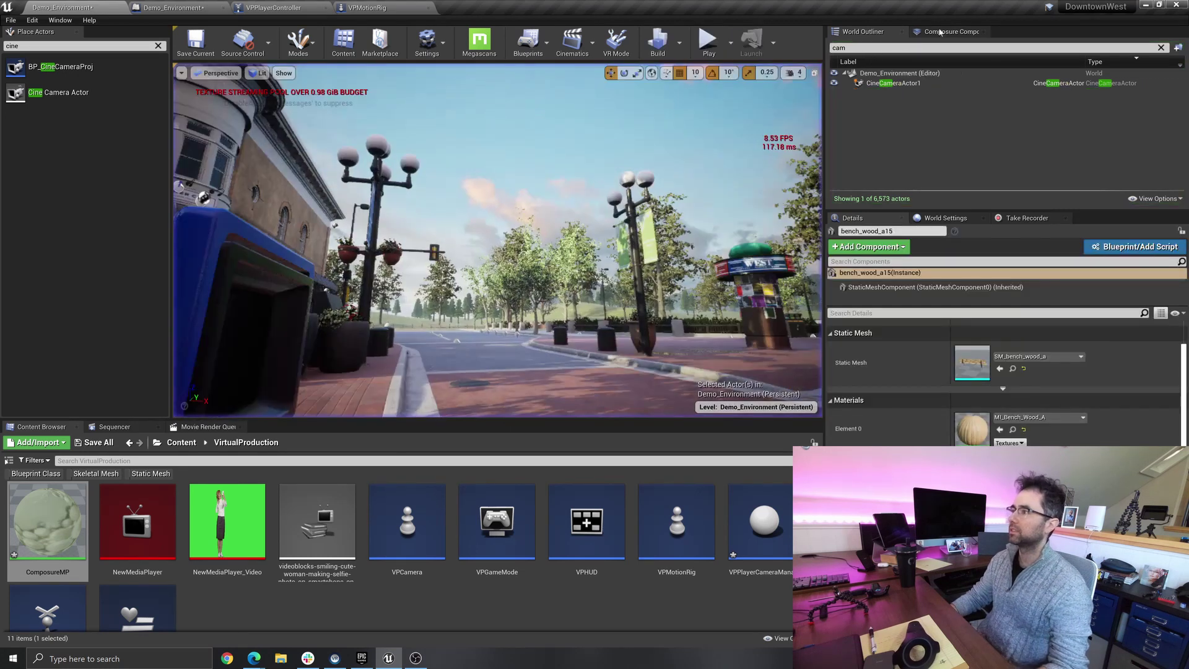
- Re-enable rendering of cg_element1 in Composure and start playing the level with Alt+P
click(939, 32)
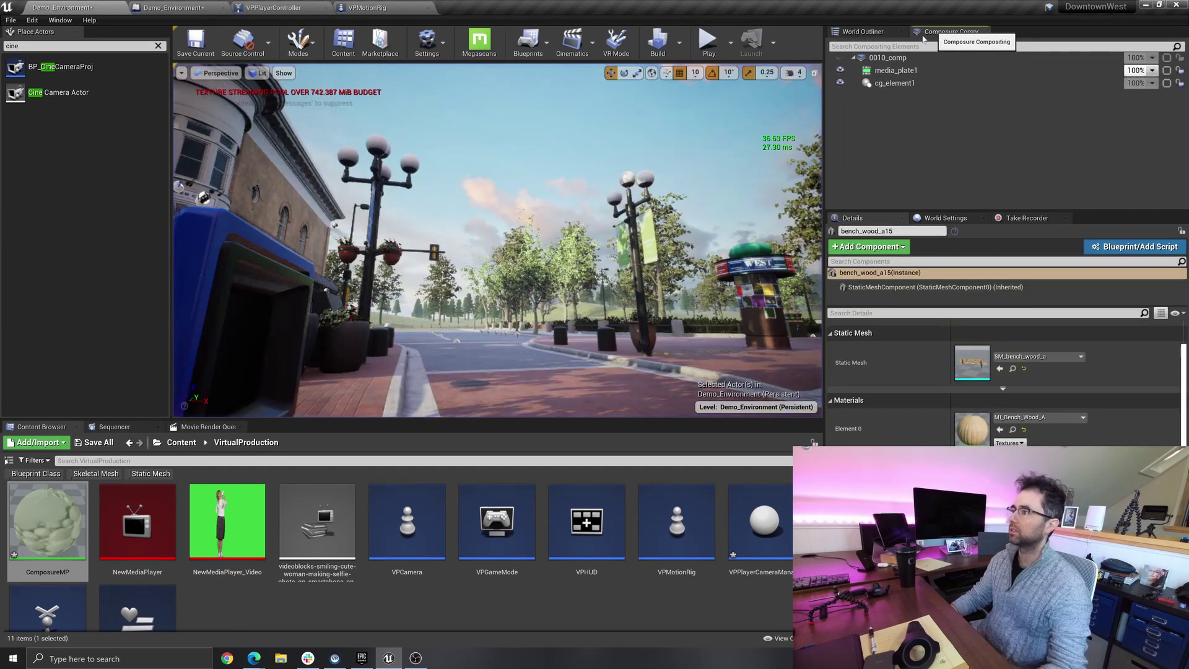
click(840, 83)
key(alt+p)
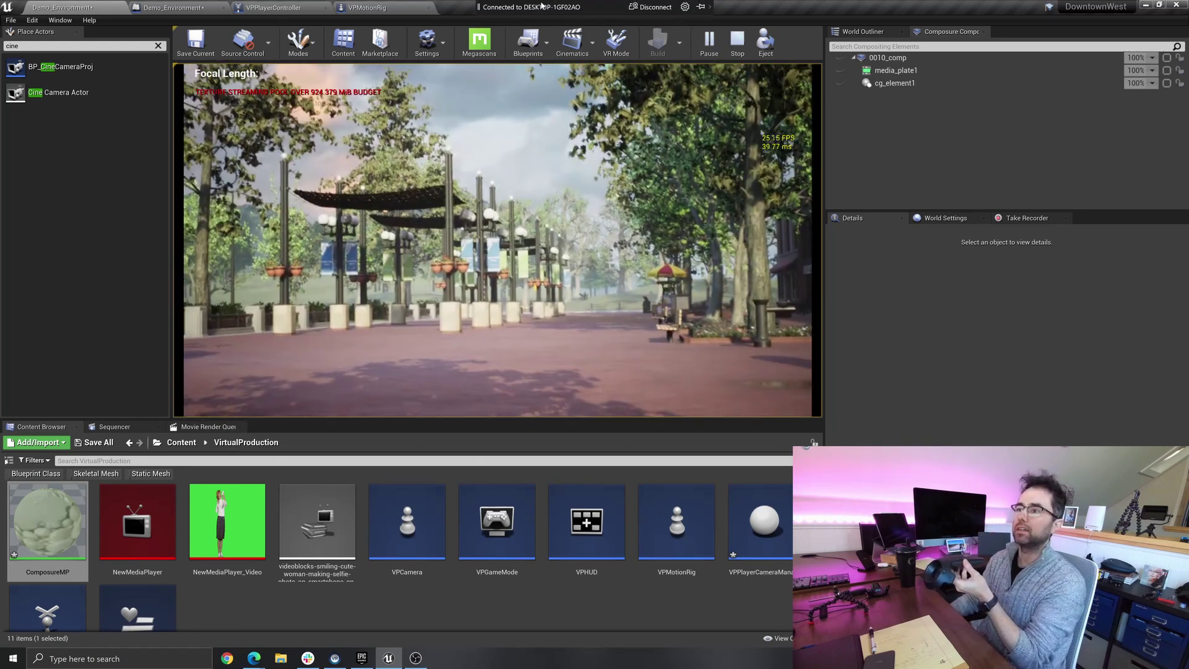
- During the play session, close the extra Demo_Environment tab group, then stop playing
click(223, 8)
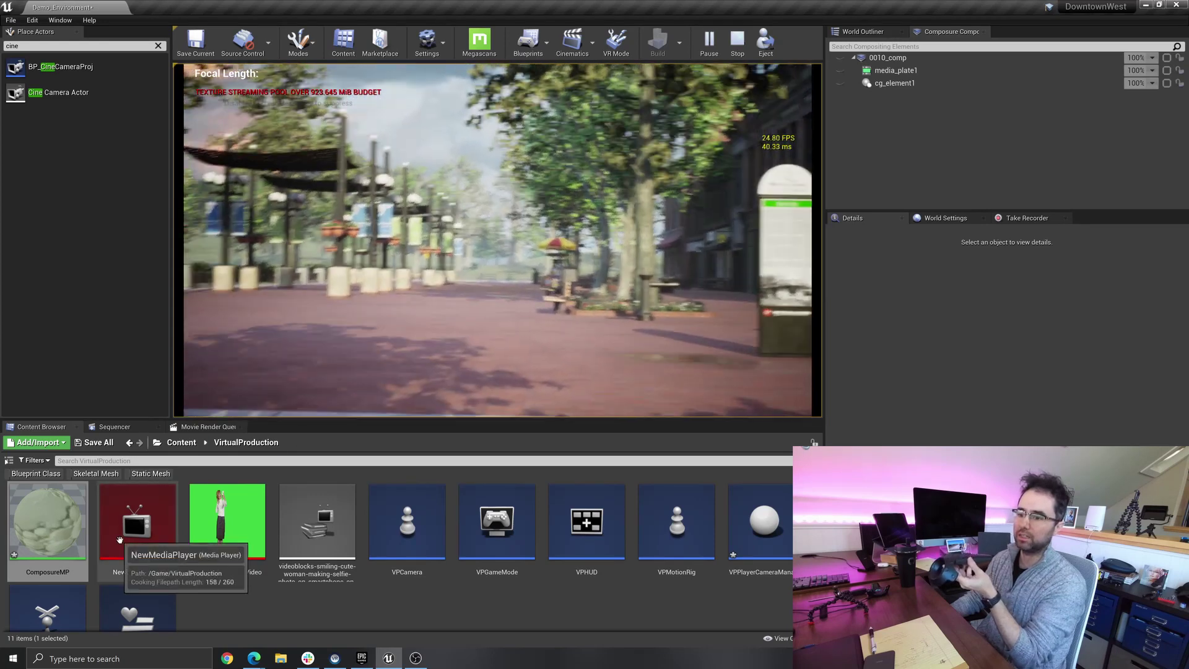
click(737, 41)
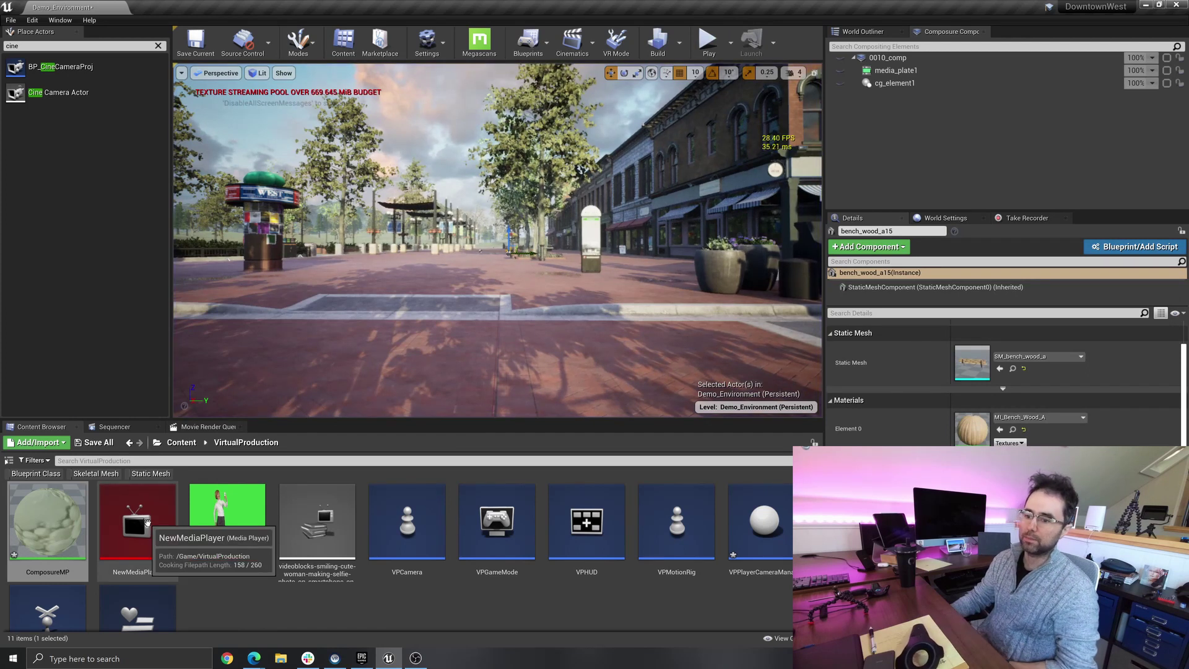
- Open and close the NewMediaPlayer asset, then drag the splitter up to enlarge the Content Browser
double_click(147, 522)
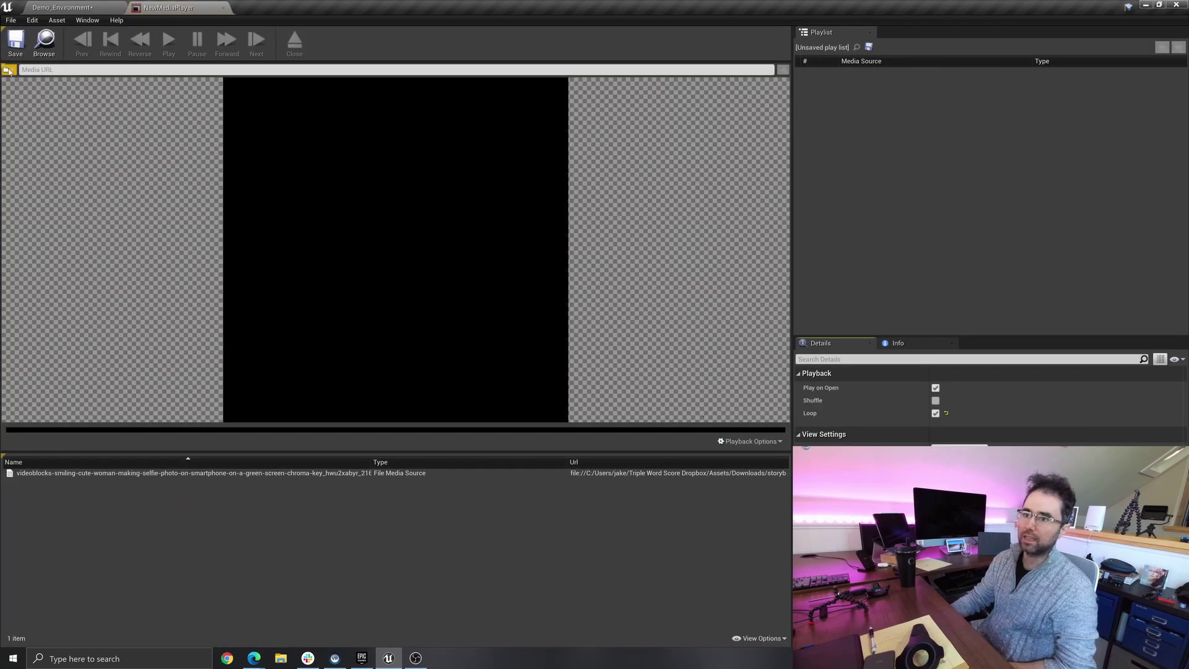
click(223, 8)
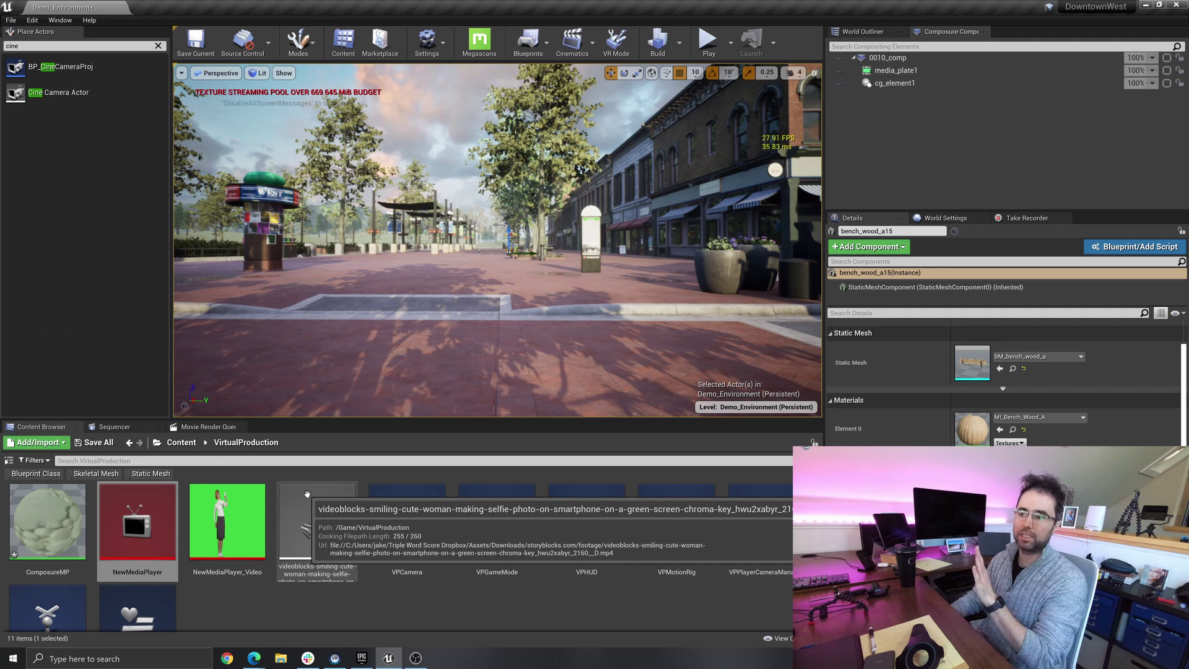
click(371, 610)
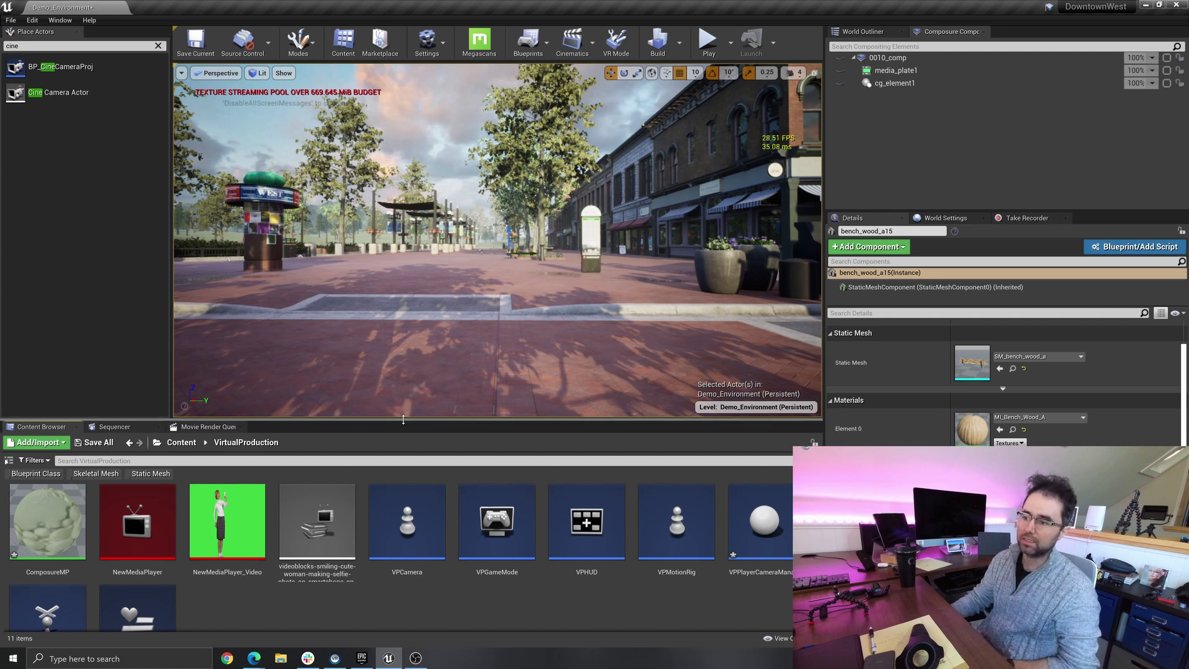
drag(403, 421, 408, 365)
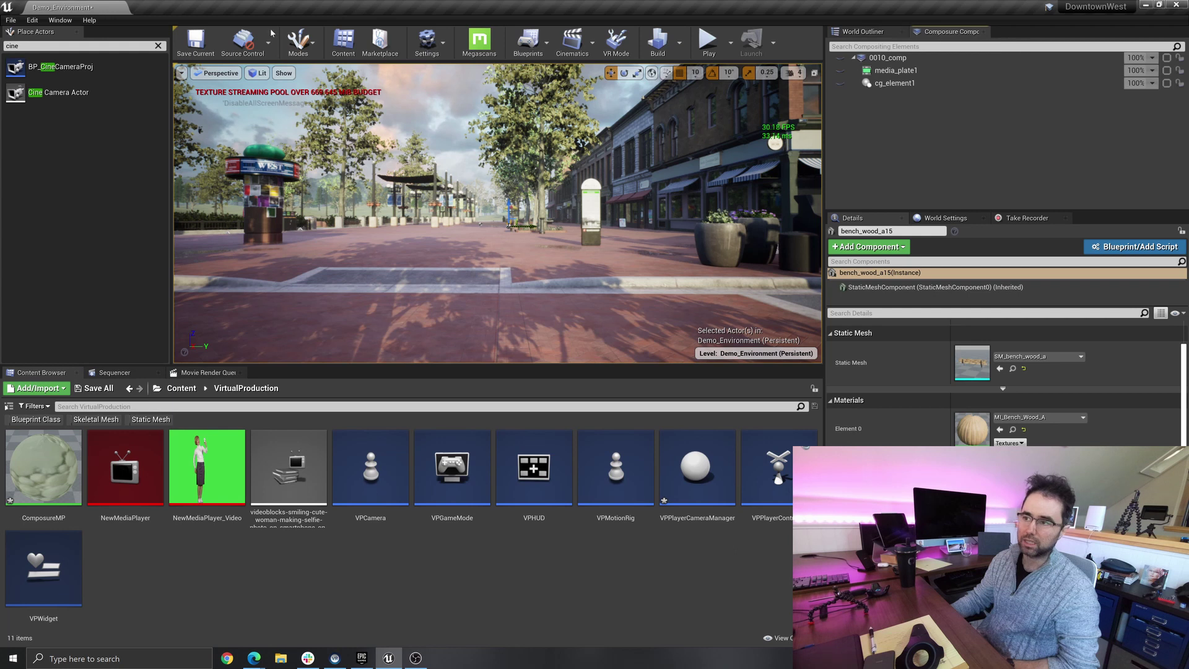
- Search the Plugins manager for 'composure' to confirm the plugin is enabled
click(426, 40)
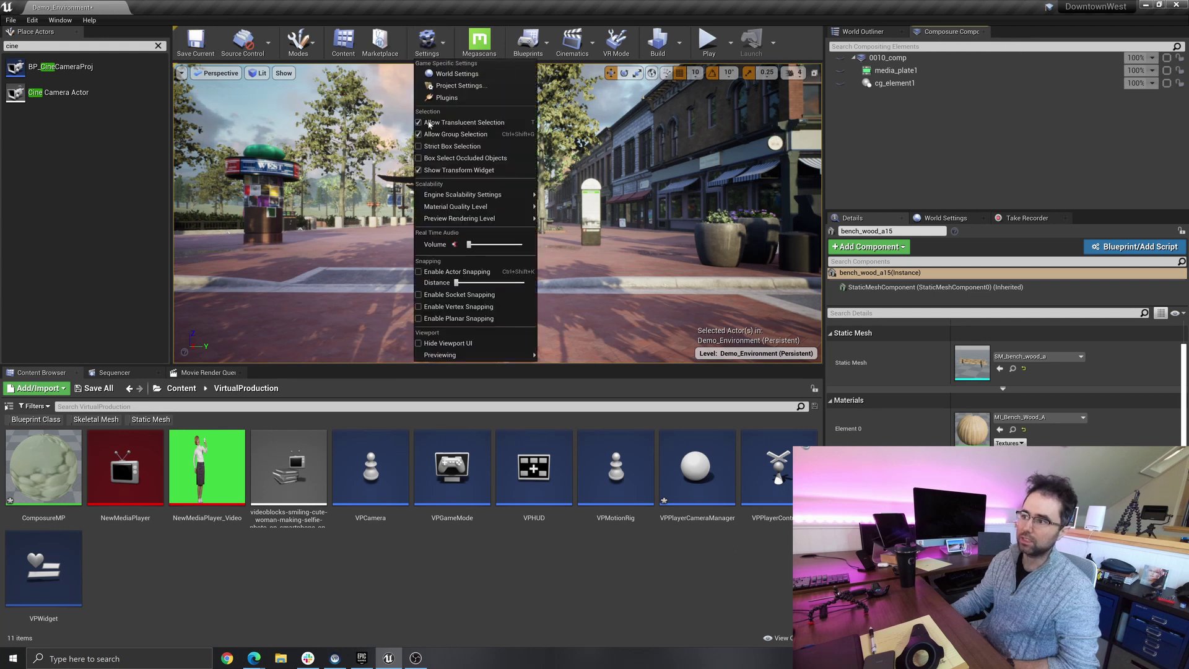
click(451, 97)
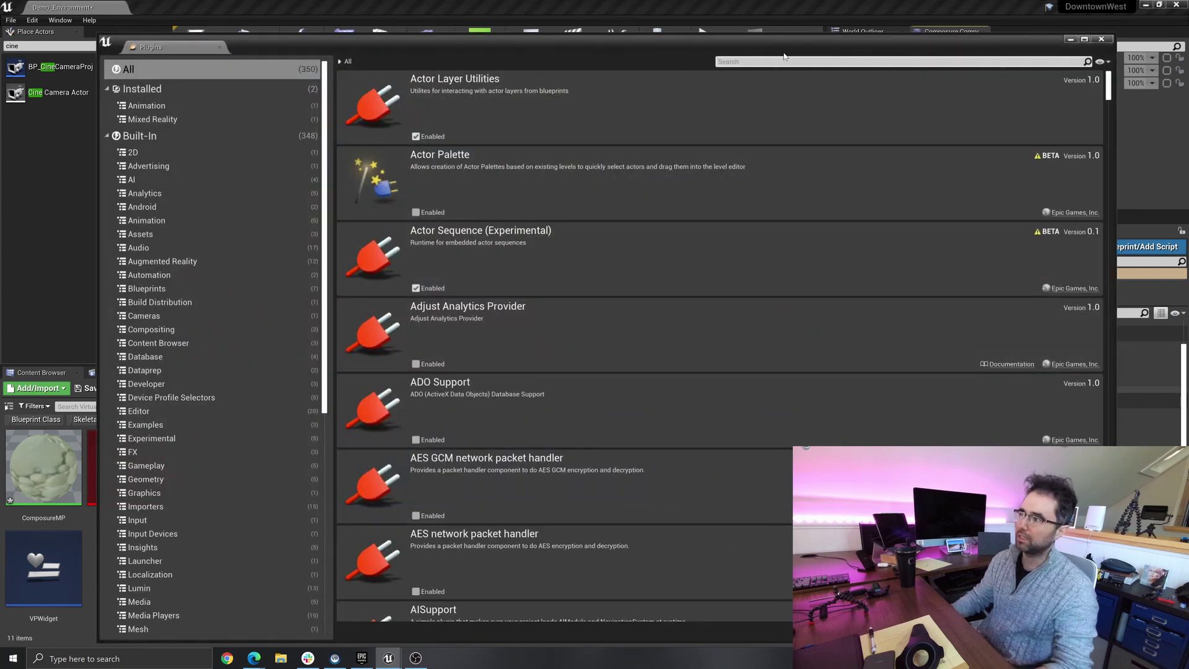
text(composure)
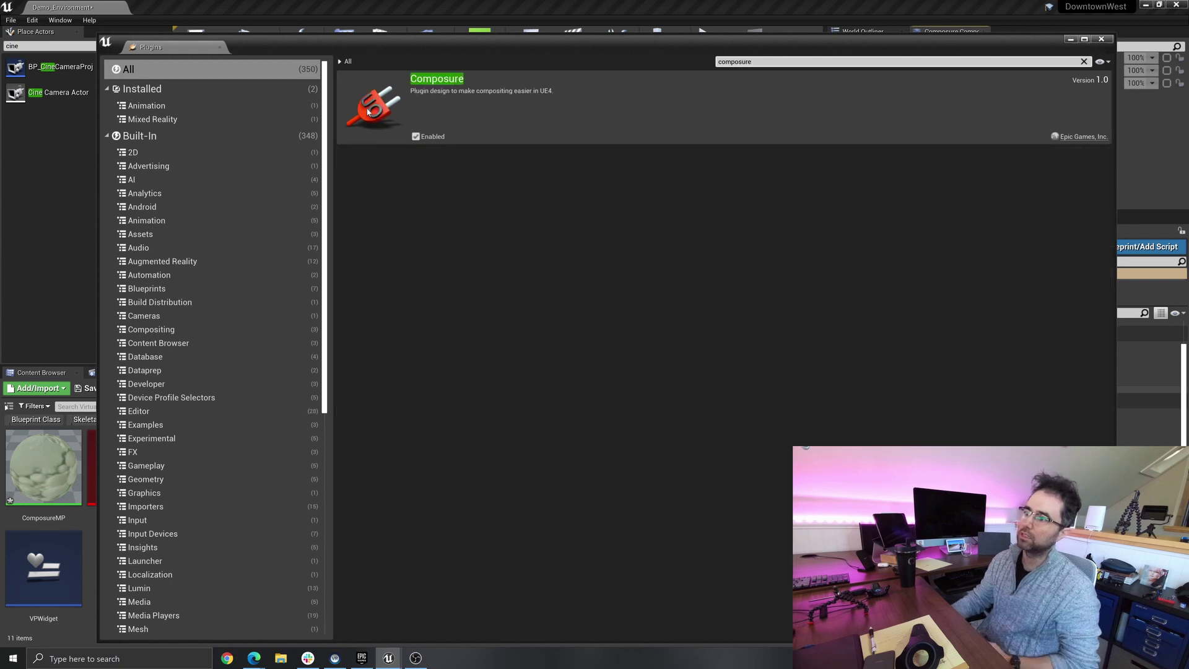
click(1101, 40)
- Reopen Composure Compositing from the Window menu and select 0010_comp to show its settings
click(62, 22)
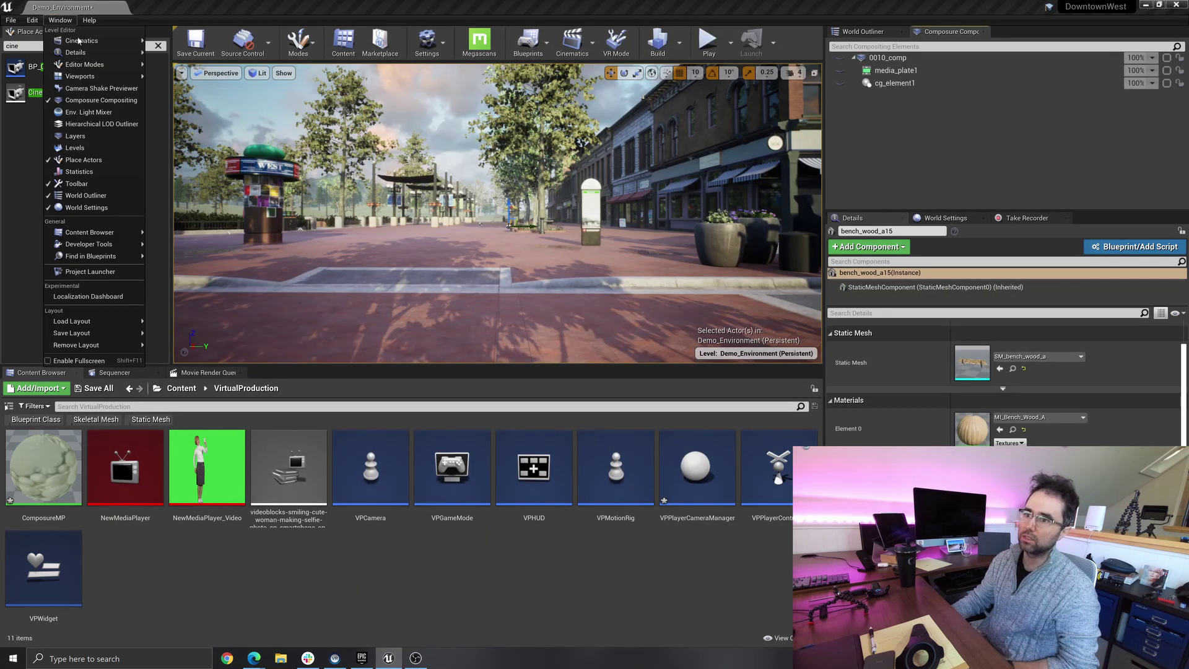
mouse_move(87, 39)
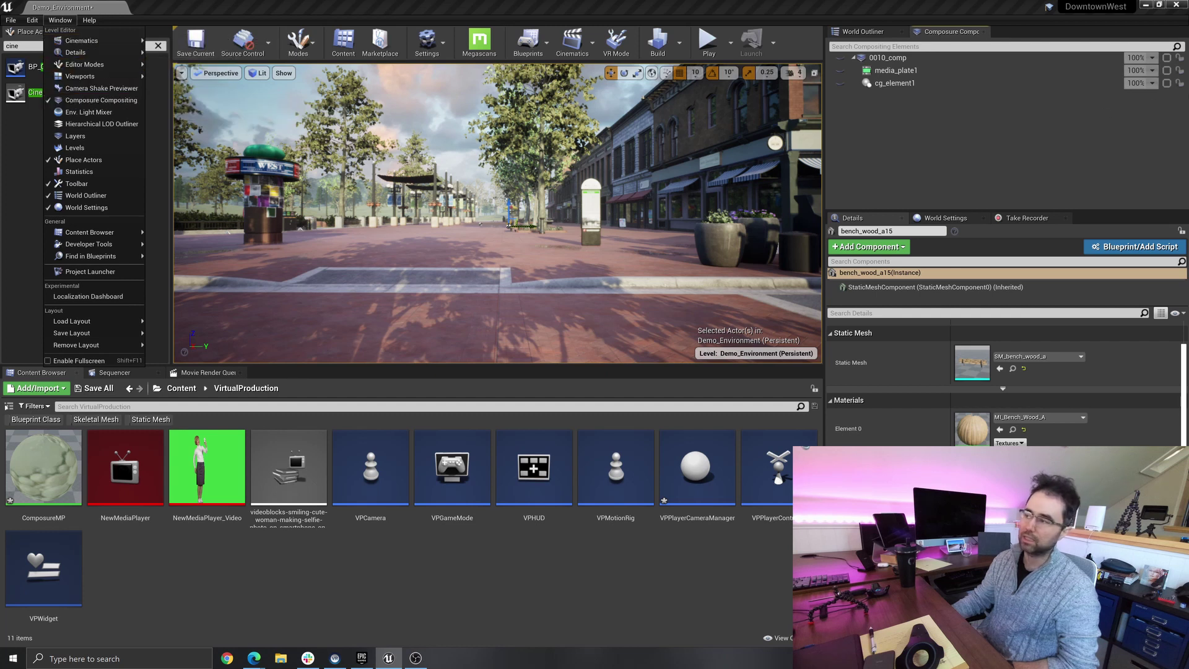
click(98, 101)
click(947, 58)
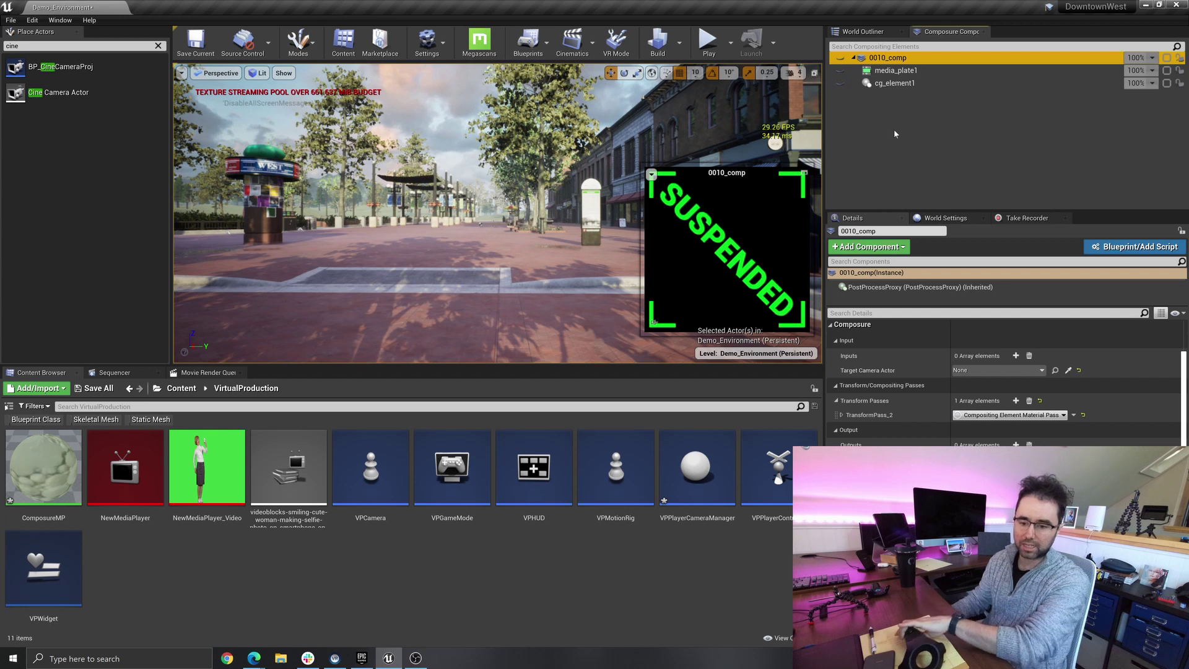
click(866, 152)
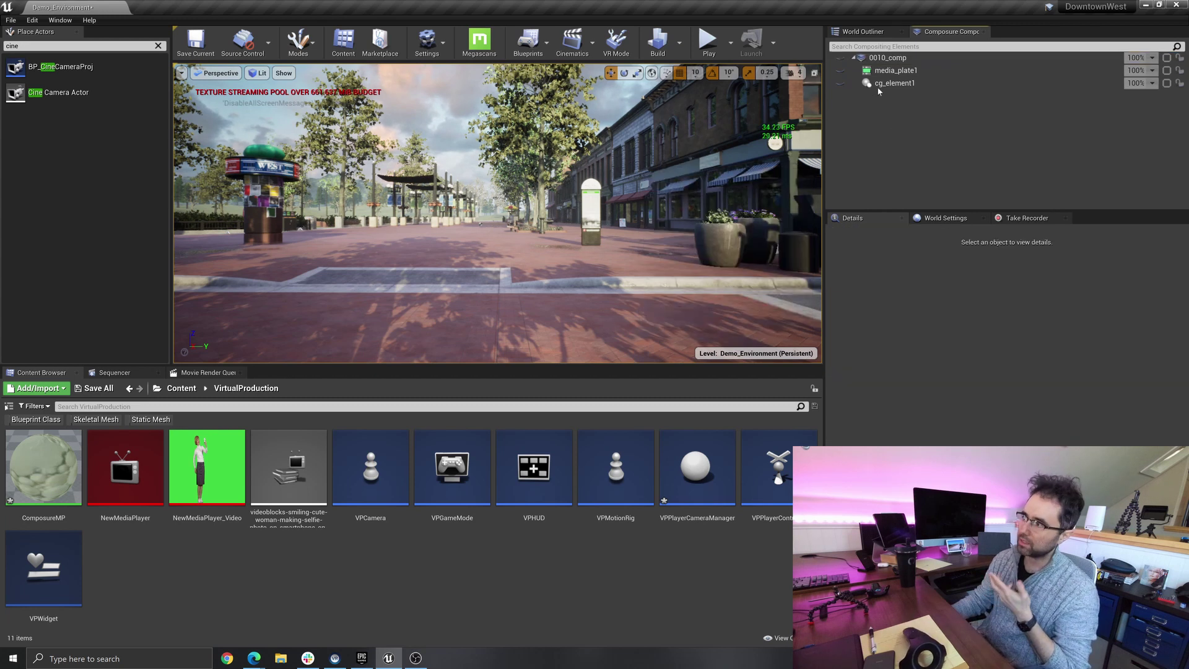
click(900, 59)
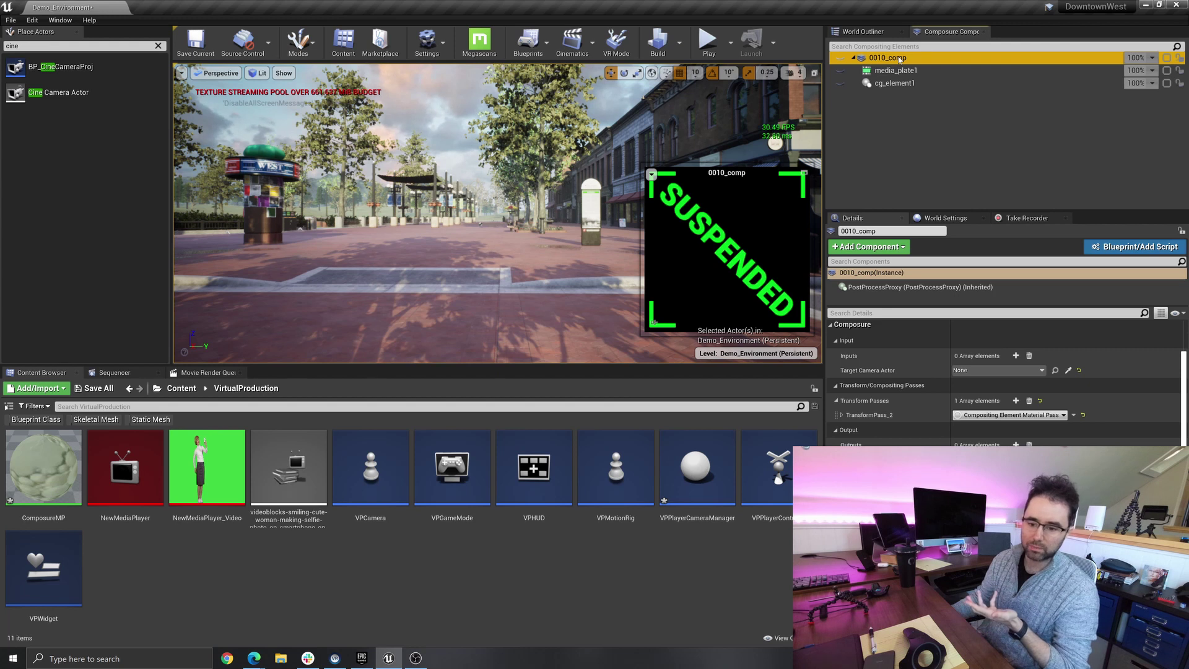
click(840, 58)
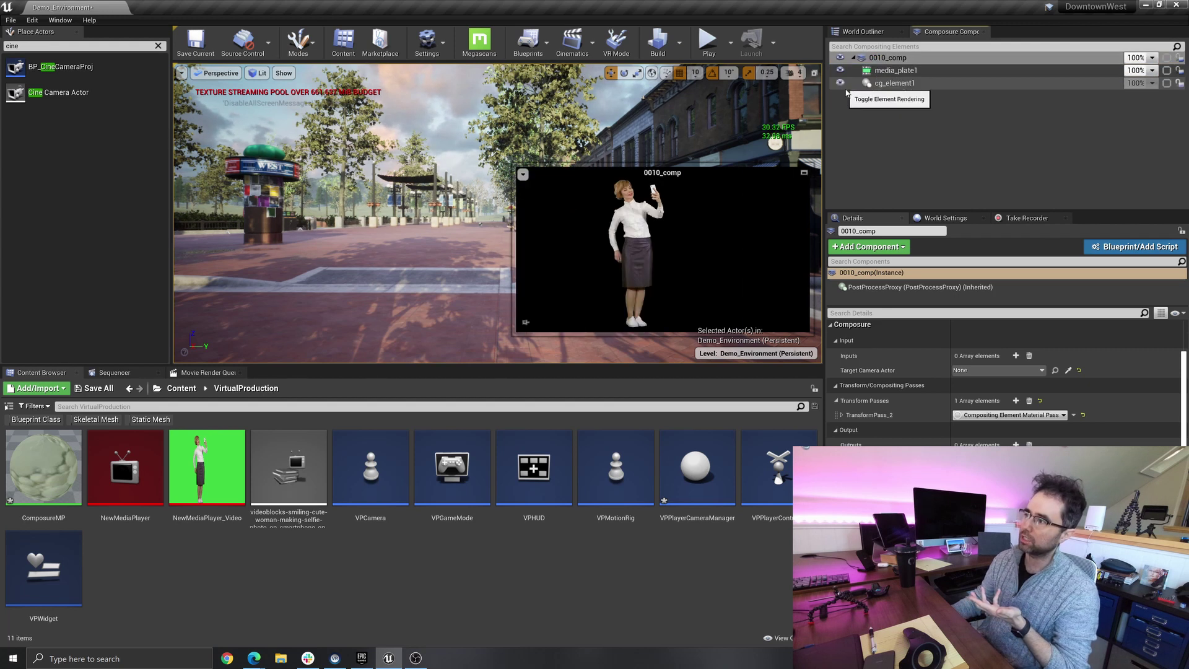
click(903, 60)
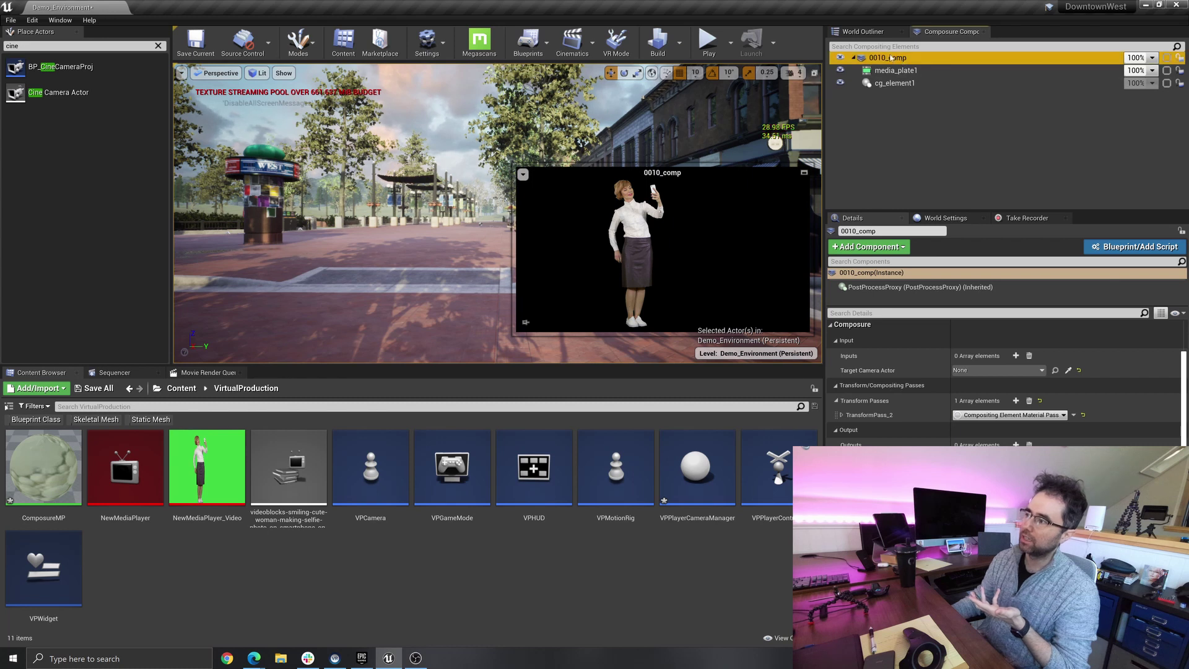
click(896, 59)
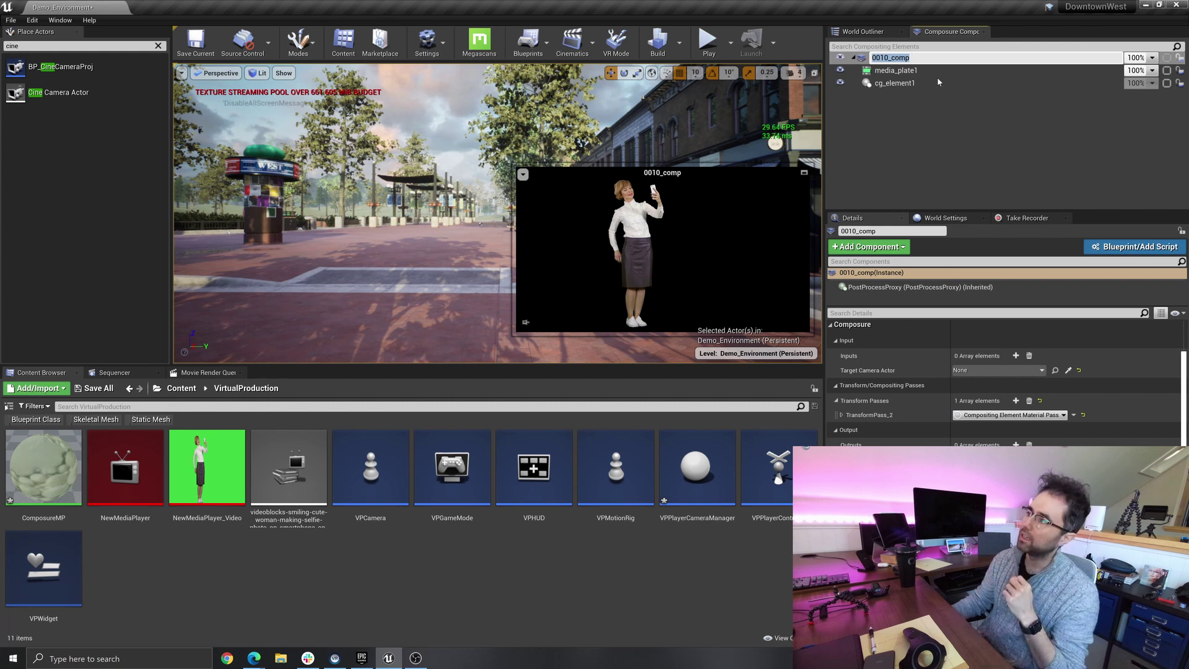
click(896, 58)
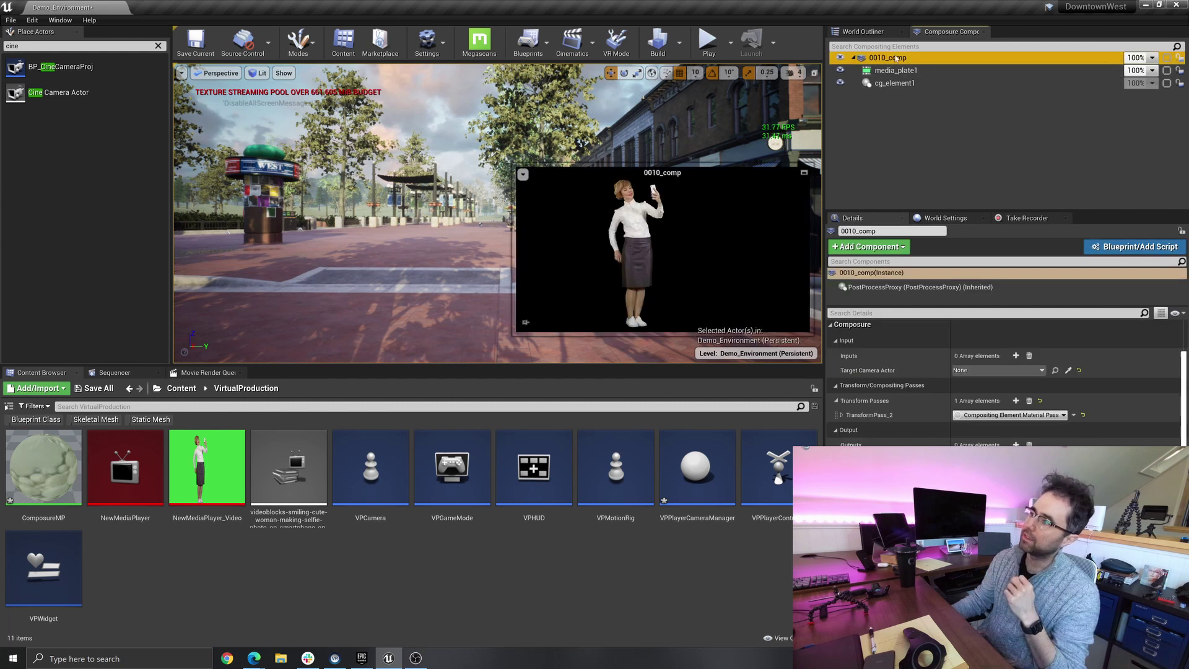
click(865, 72)
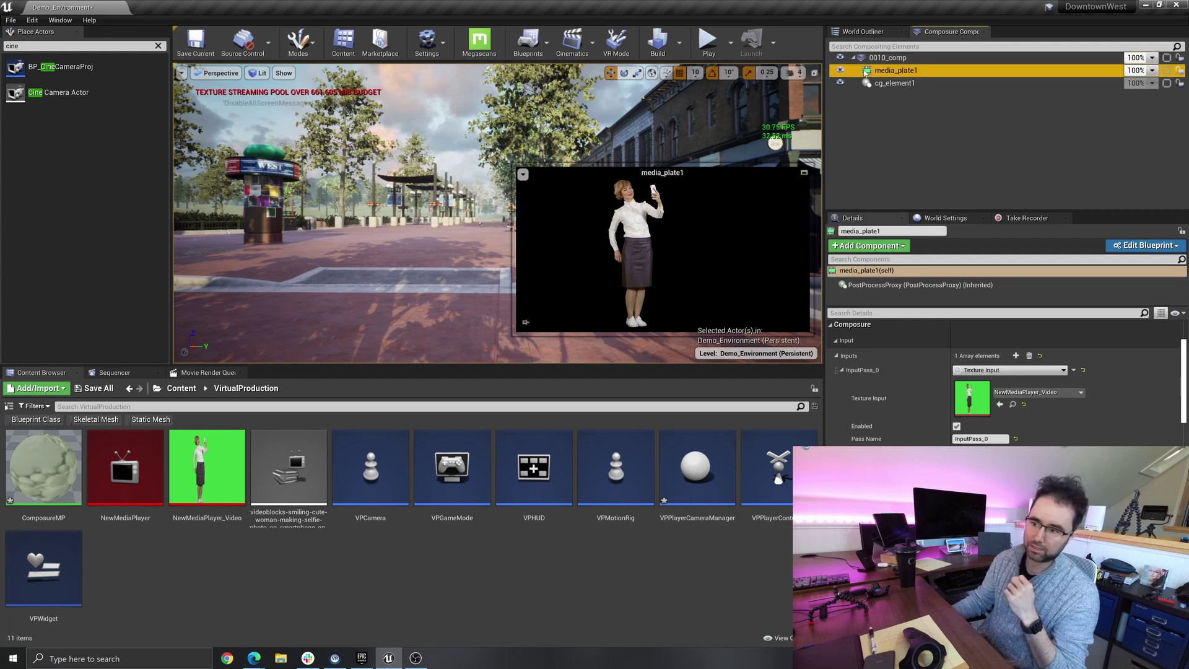
- Check cg_element1's settings, then media_plate1's Texture Input asset choices
click(861, 84)
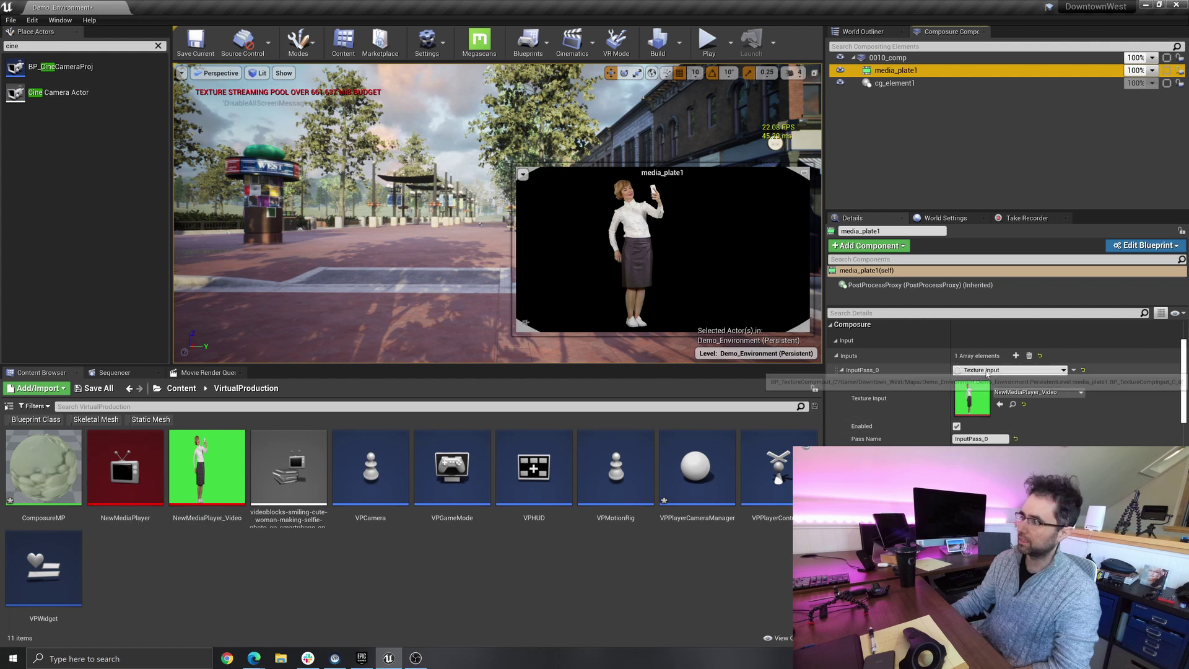
scroll(937, 388, up, 3)
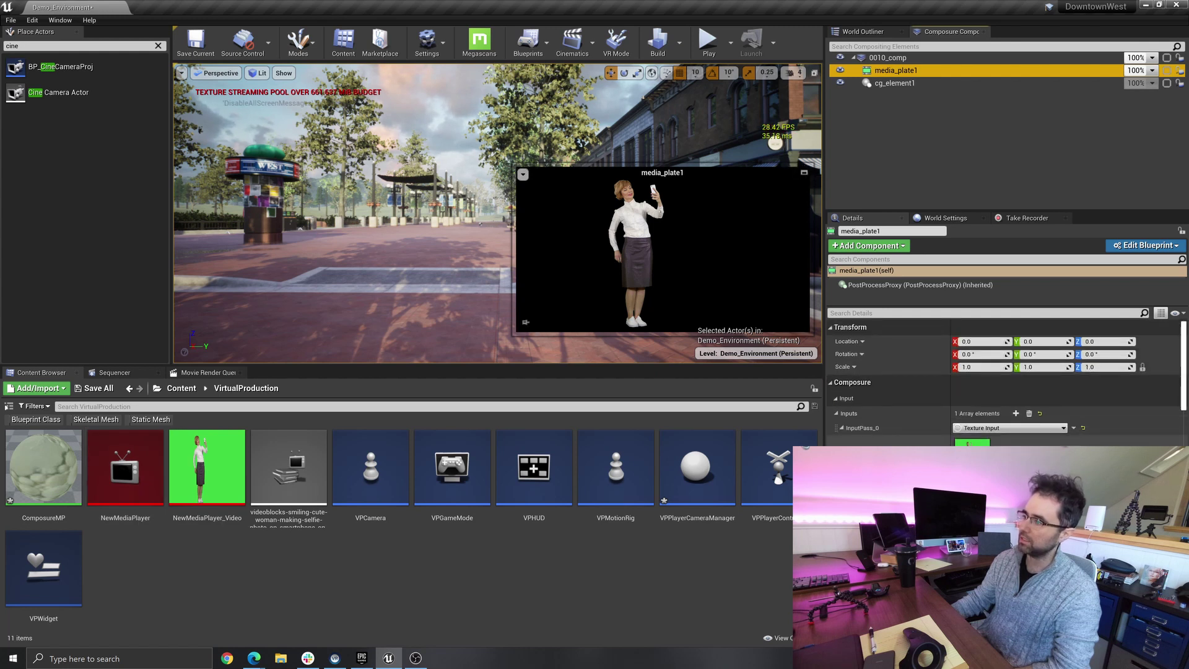
click(1010, 428)
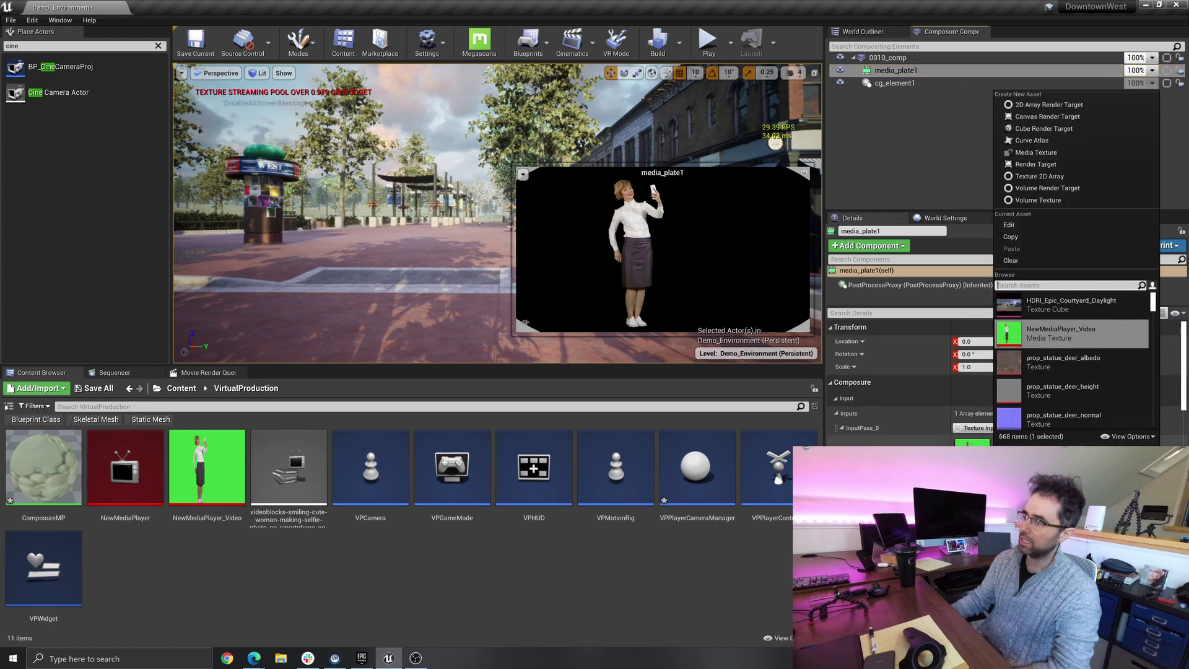
key(Escape)
- Browse to the NewMediaPlayer_Video texture and view its 3840x2160 green-screen footage before closing it
click(207, 467)
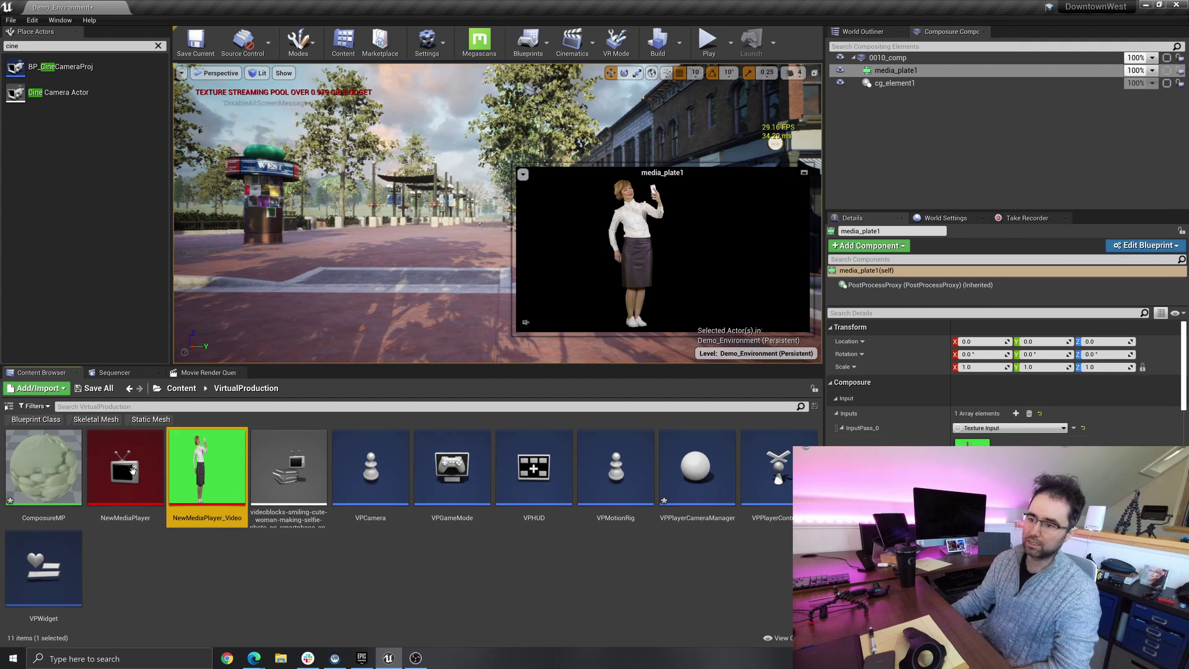
click(132, 471)
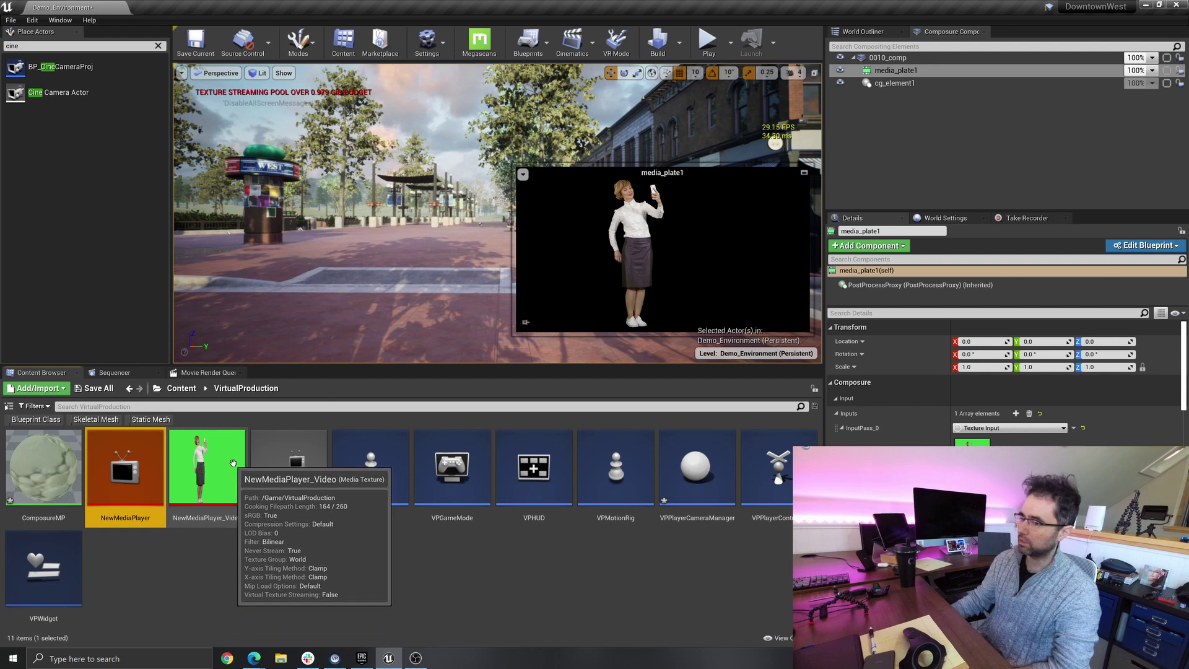
click(193, 471)
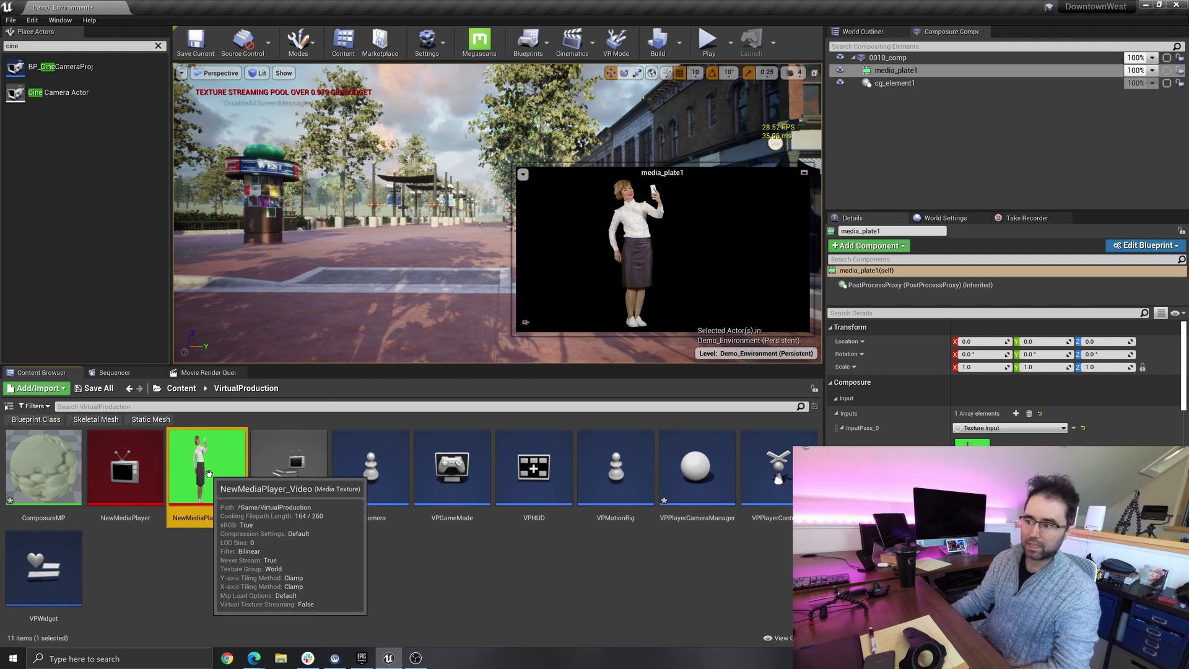
double_click(209, 474)
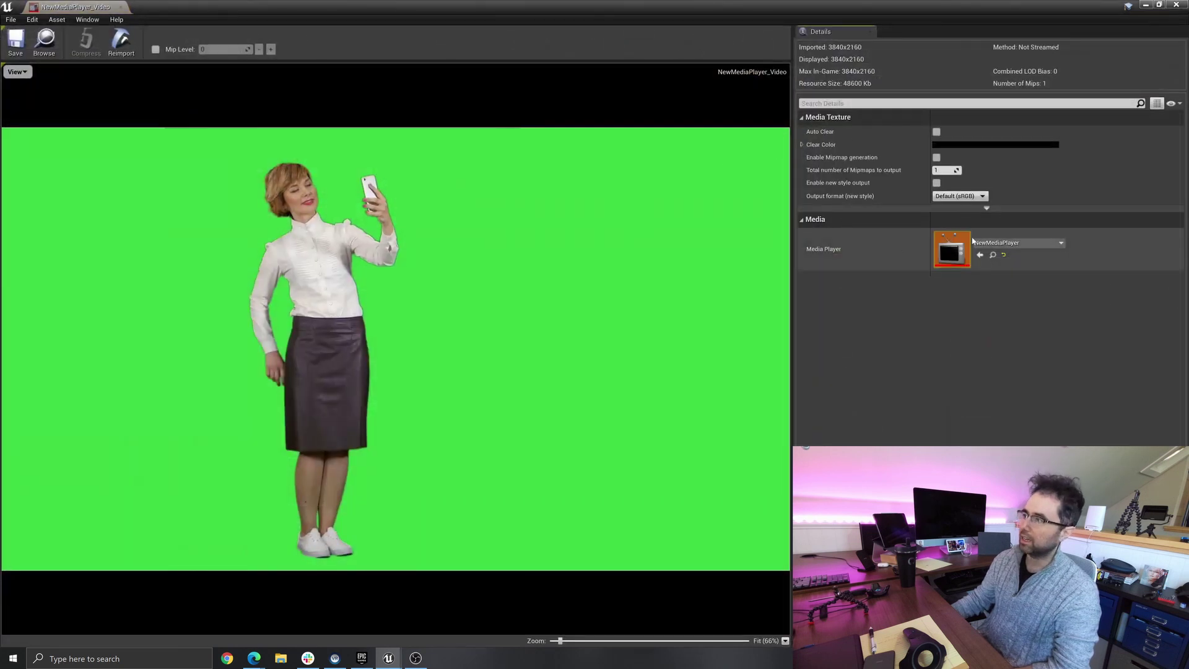
click(121, 7)
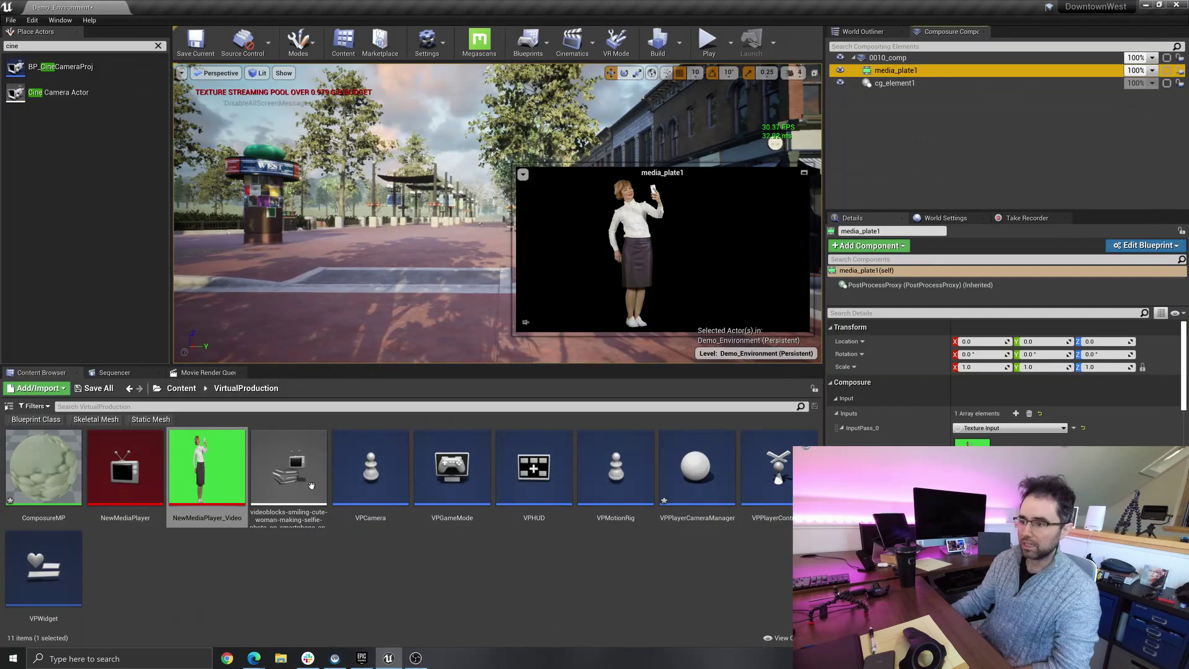
- Open the VPGameMode blueprint's Event Graph, checking the level's blueprint options along the way
double_click(452, 466)
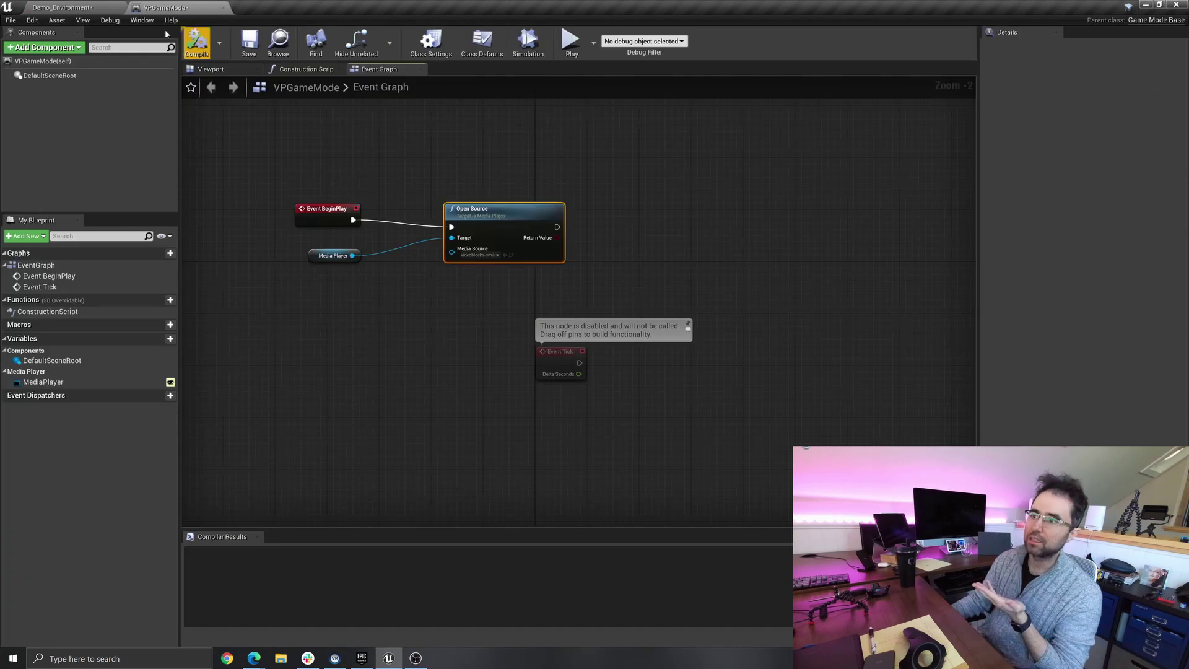
click(75, 8)
click(154, 7)
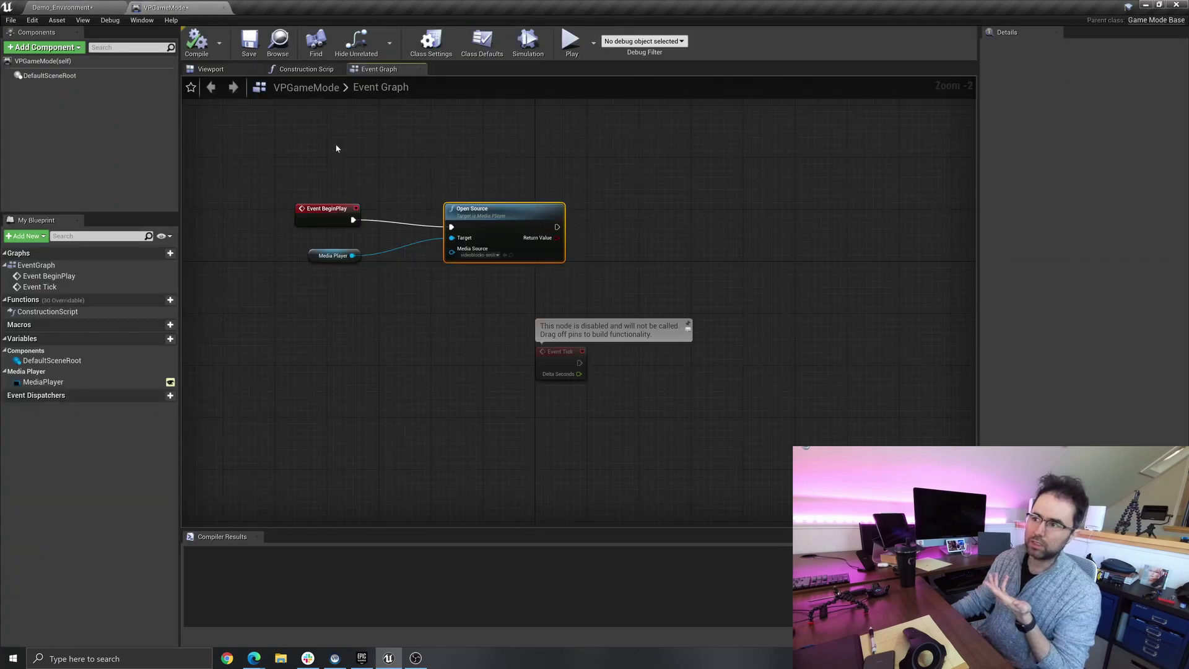
click(73, 7)
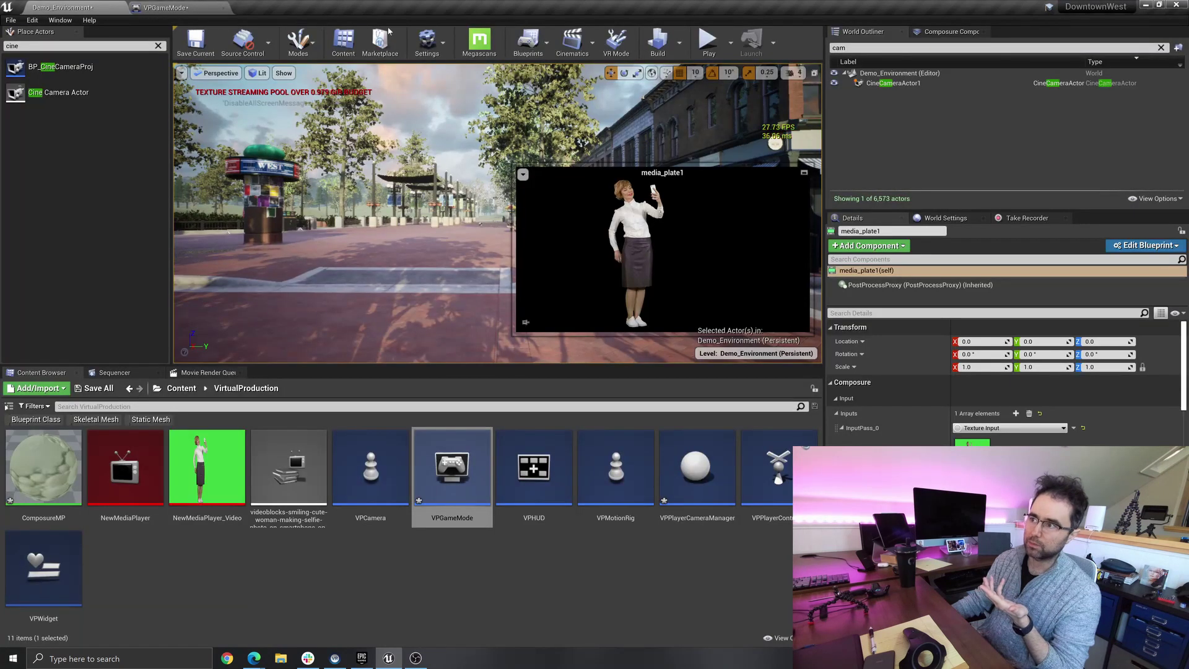
click(533, 42)
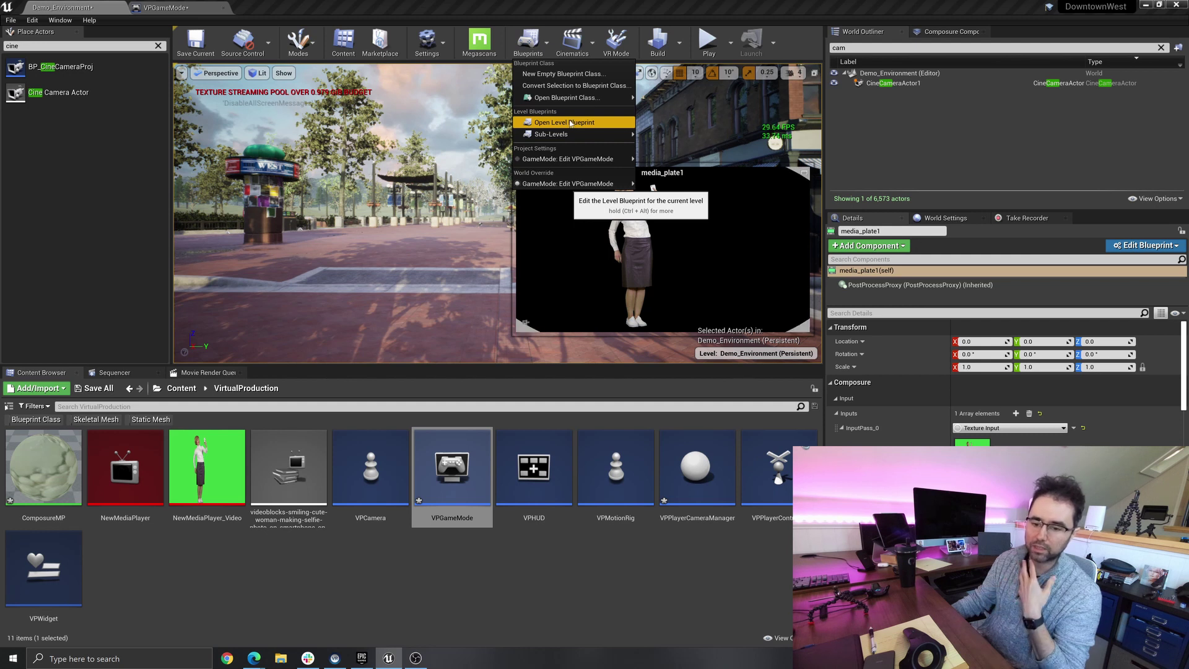
click(165, 8)
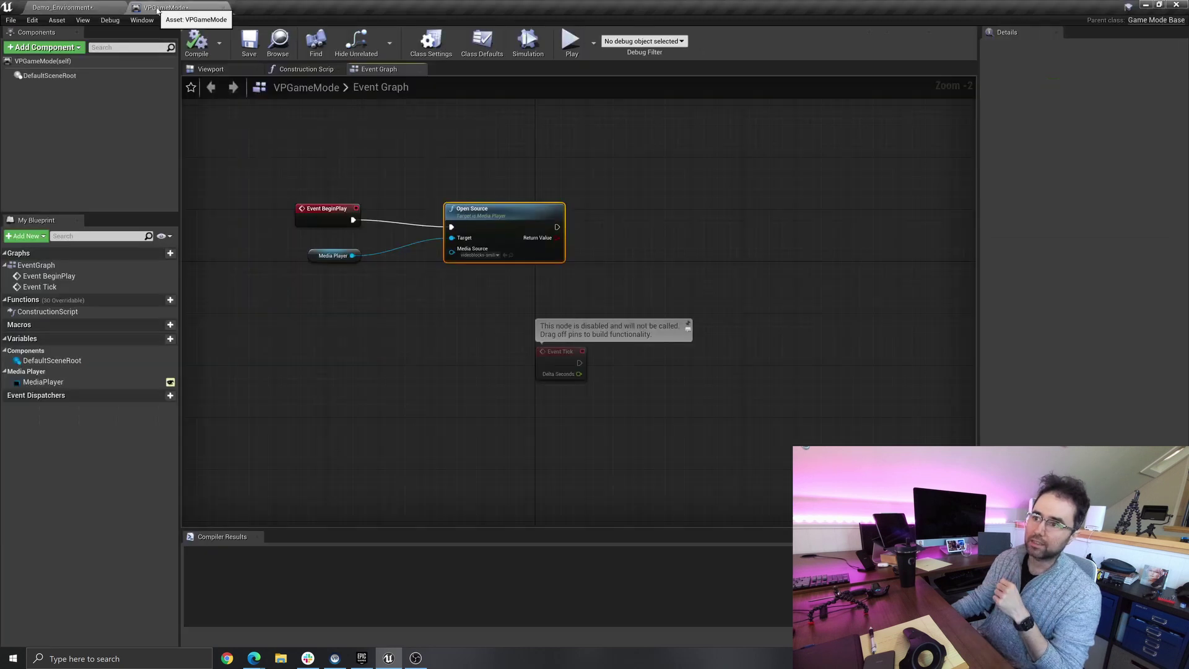
- Set the Open Source node's Media Source to the green-screen video file and return to the level
drag(283, 164, 599, 295)
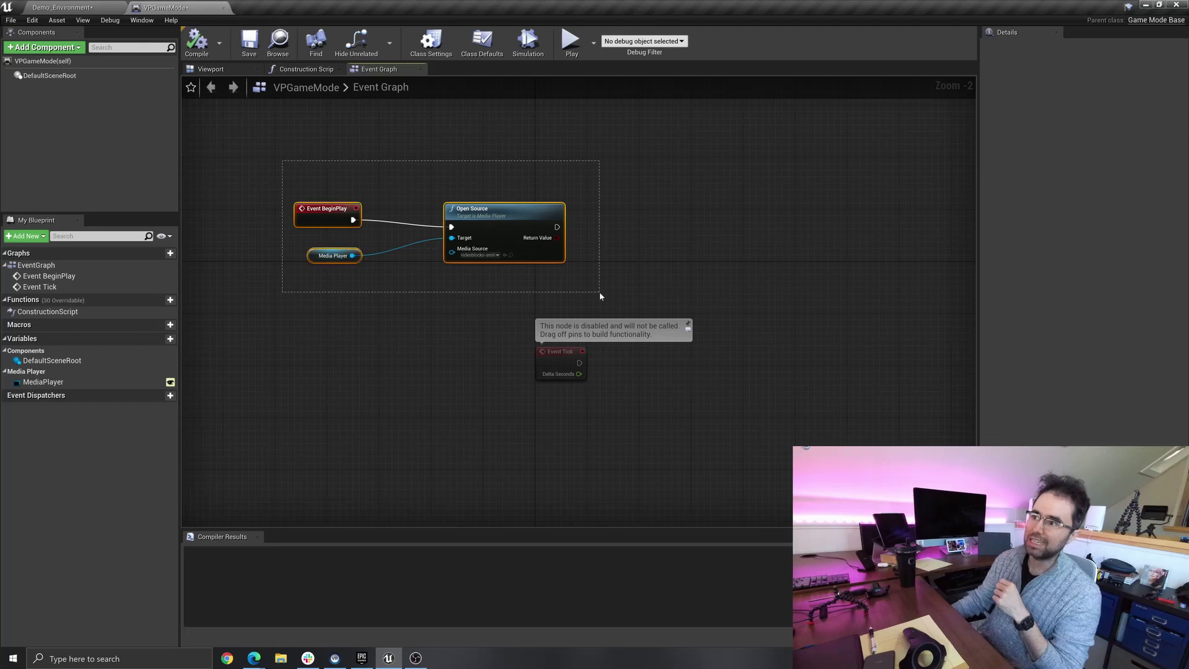
click(477, 310)
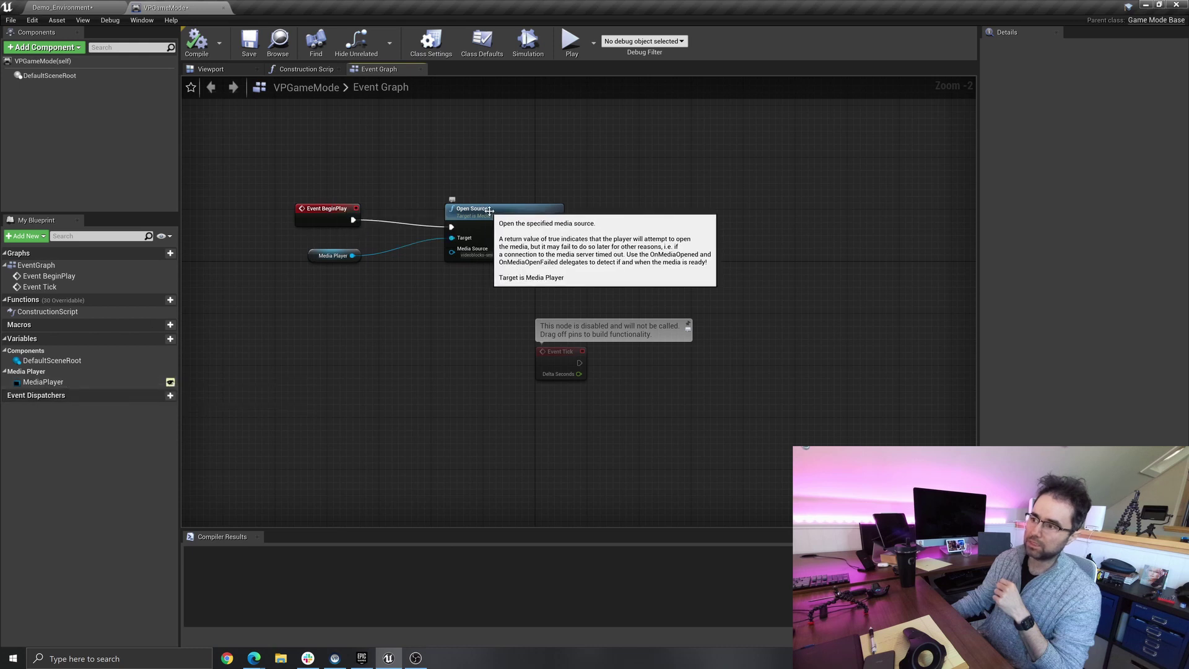
drag(480, 224, 499, 224)
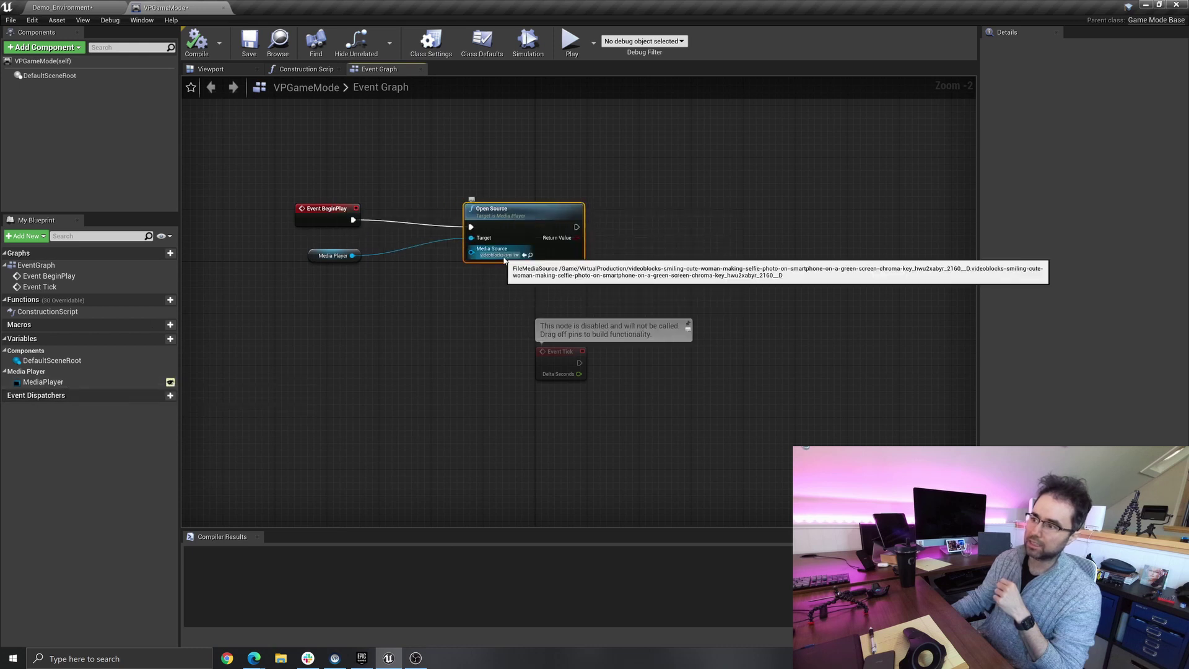
click(504, 256)
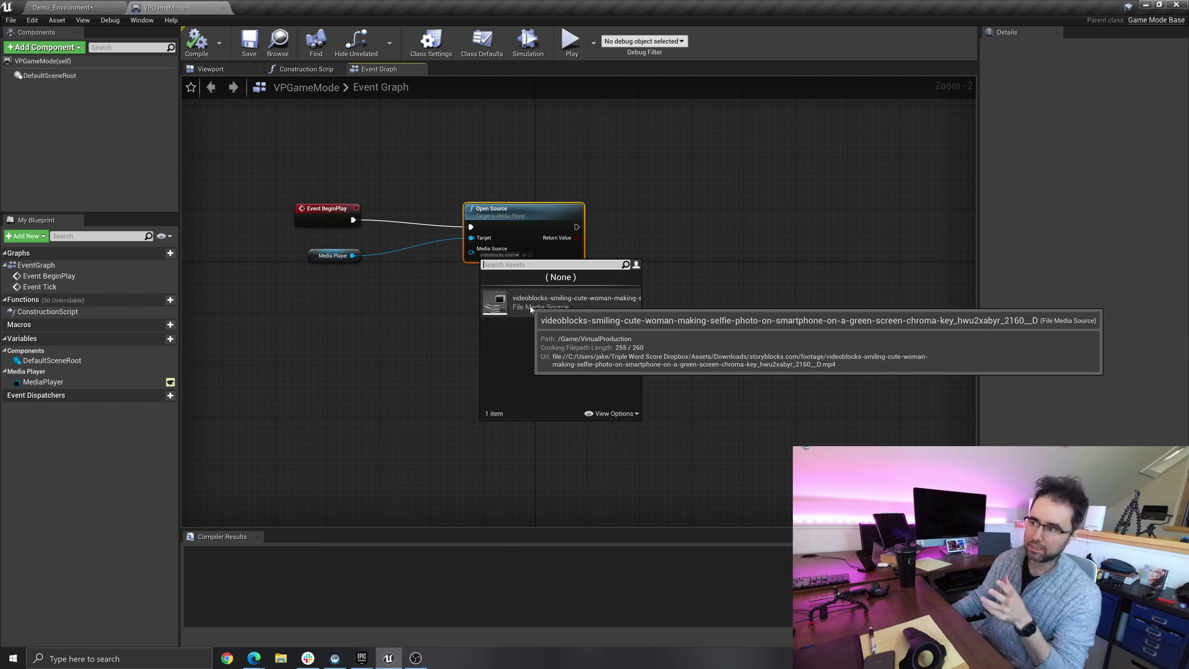
click(424, 296)
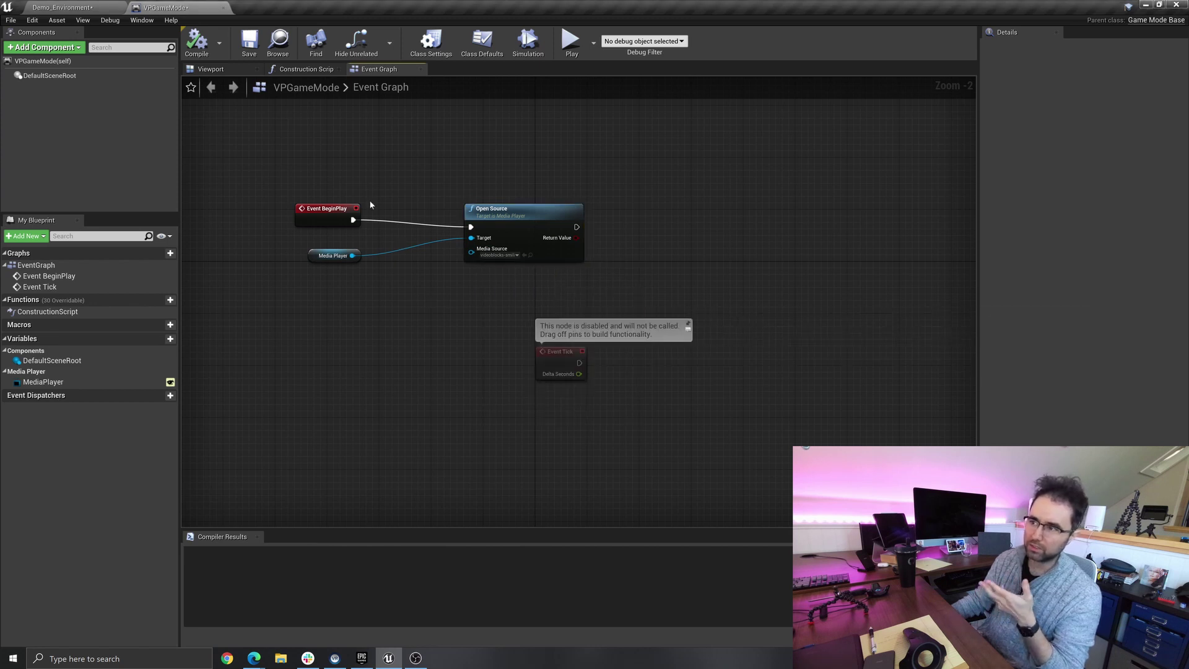
click(85, 7)
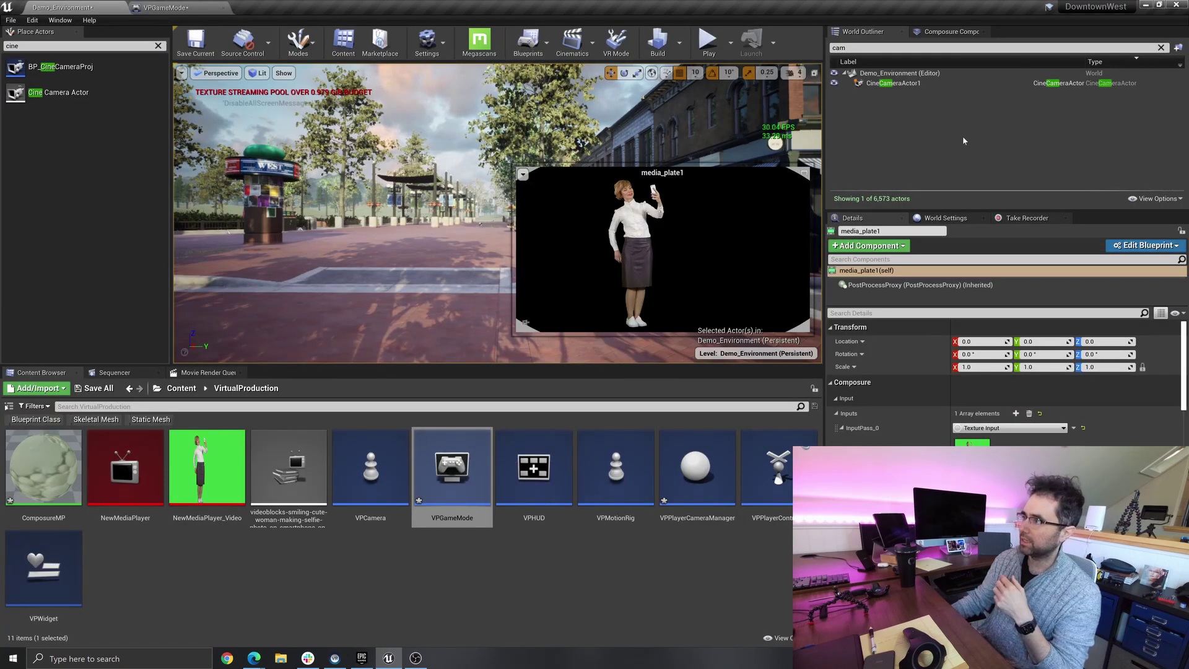
- Expand media_plate1's Chroma Keying pass to show its green key colour and M_SinglePassChromaKeyer material
click(943, 32)
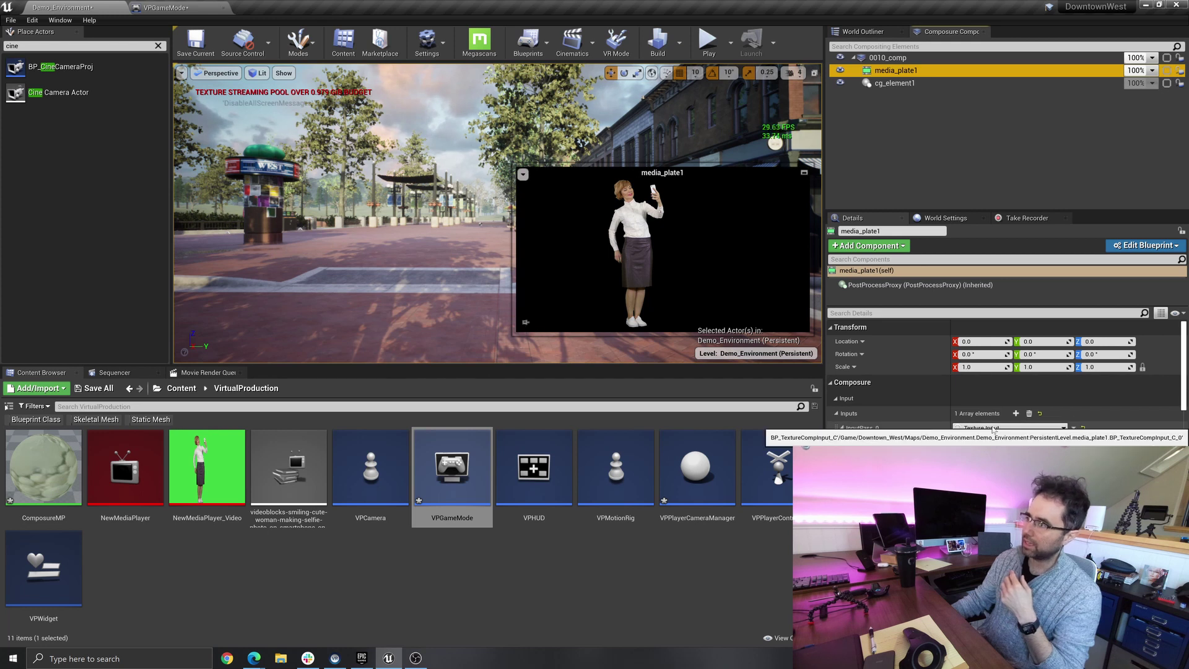
scroll(993, 430, down, 3)
scroll(987, 428, down, 2)
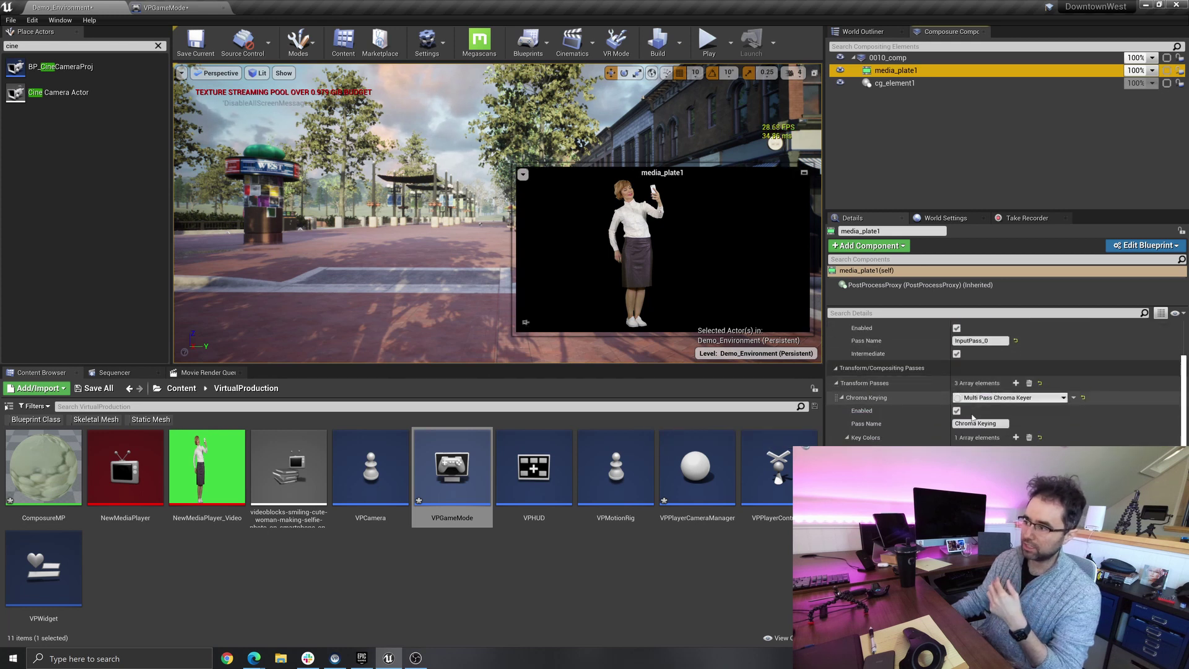
click(842, 398)
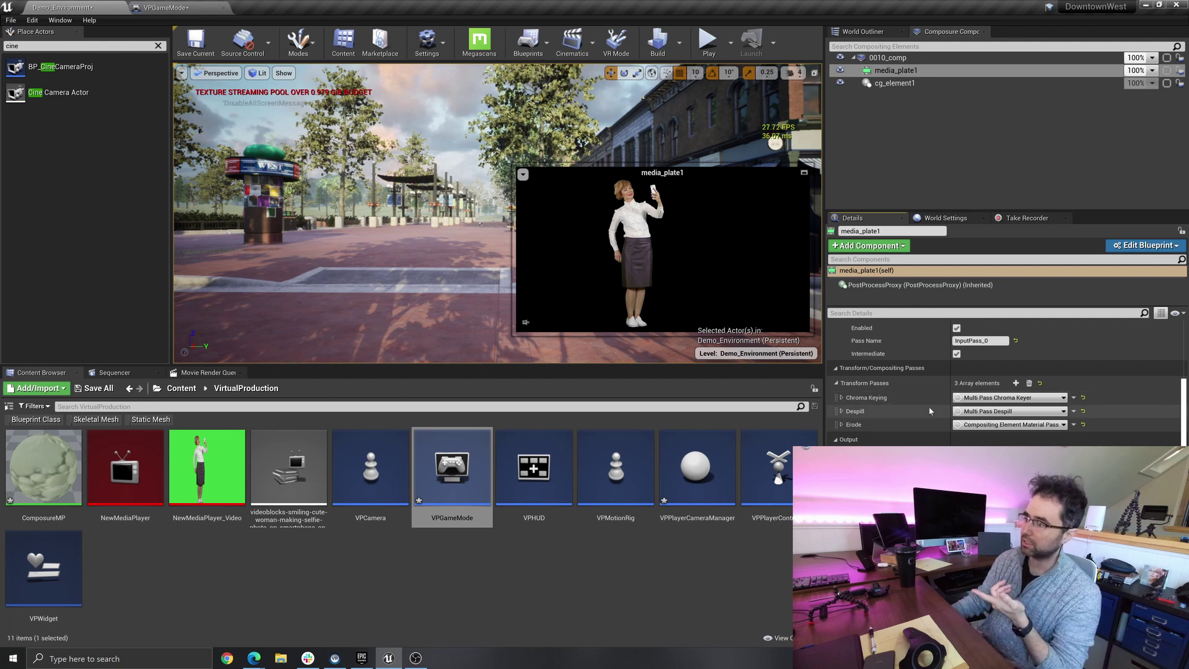
scroll(840, 395, down, 3)
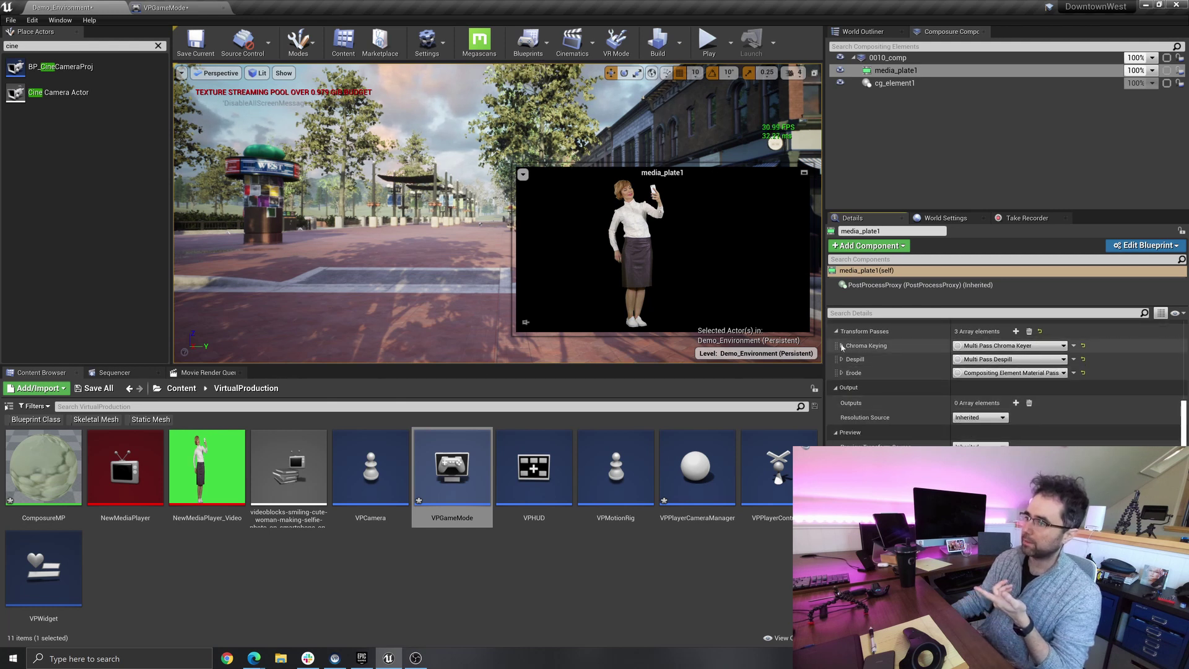
click(842, 346)
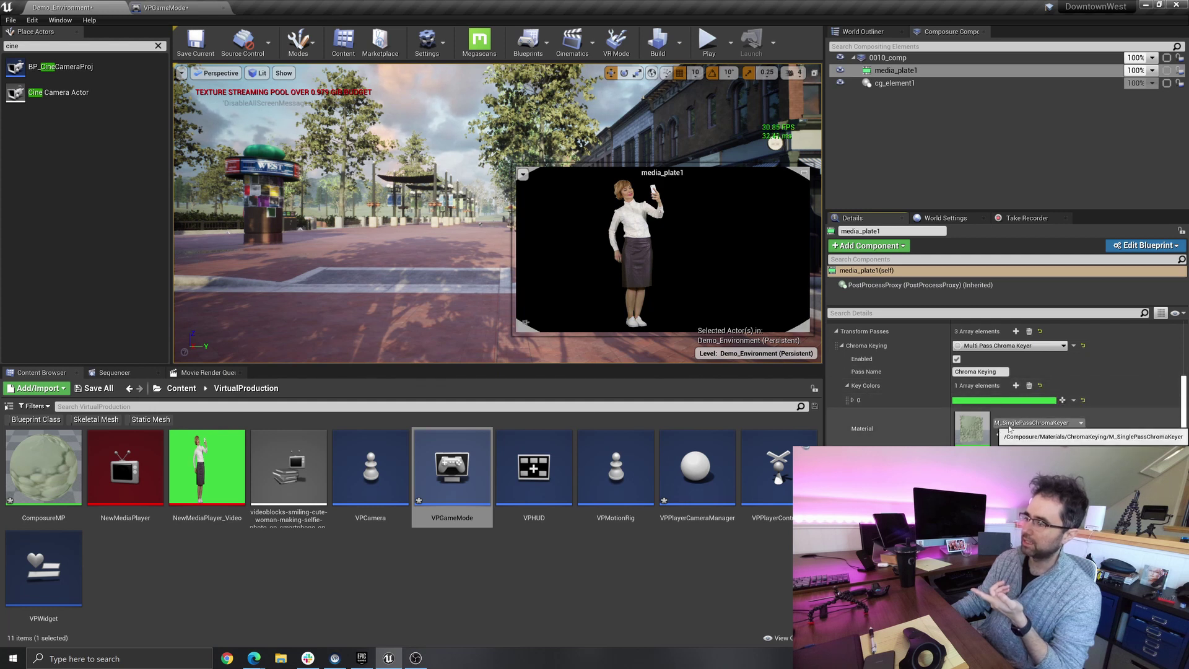
- Compare the NewMediaPlayer_Video texture with the green key colour, then close the texture window
double_click(188, 487)
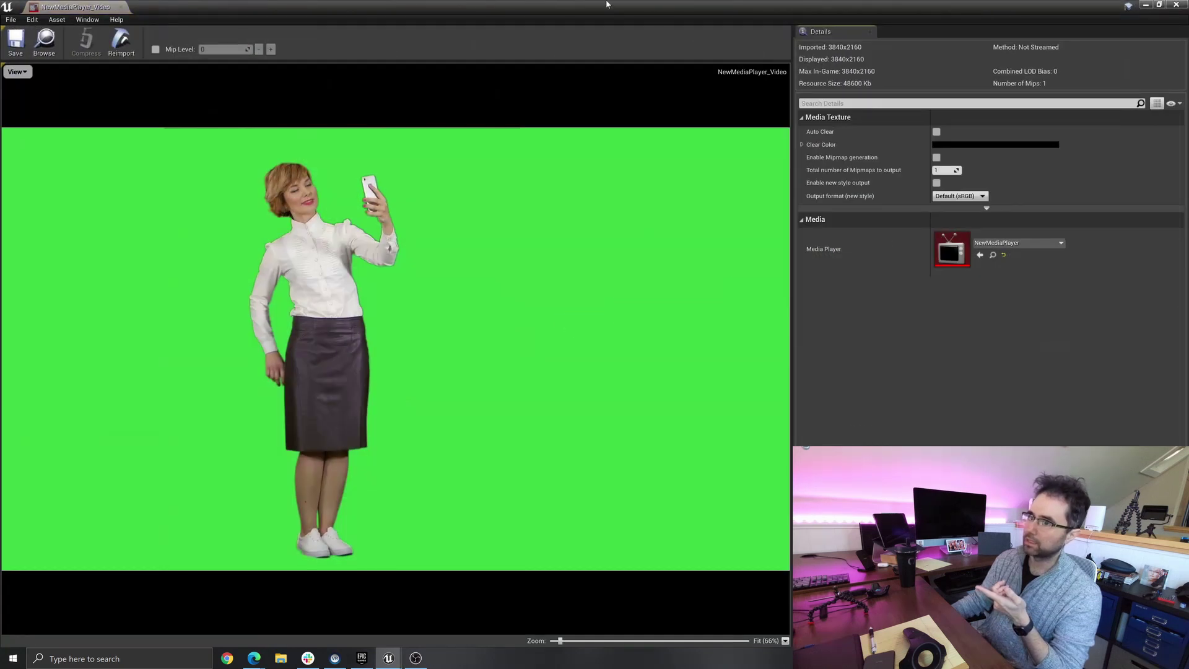
double_click(579, 5)
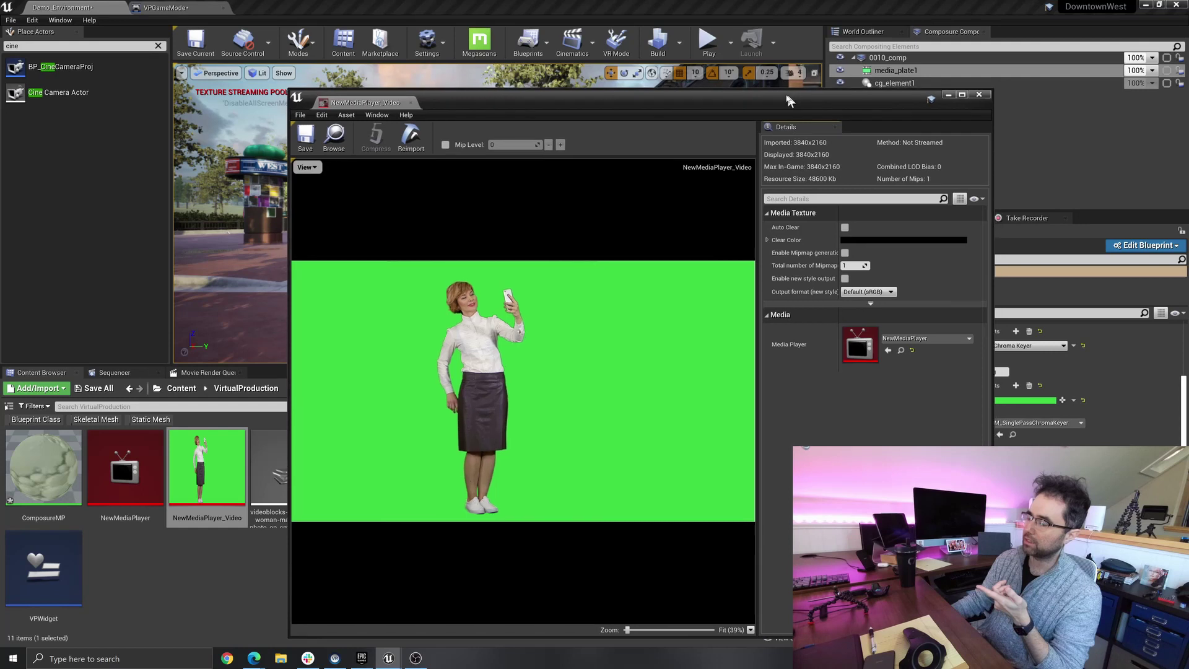
drag(789, 100, 701, 65)
click(1040, 400)
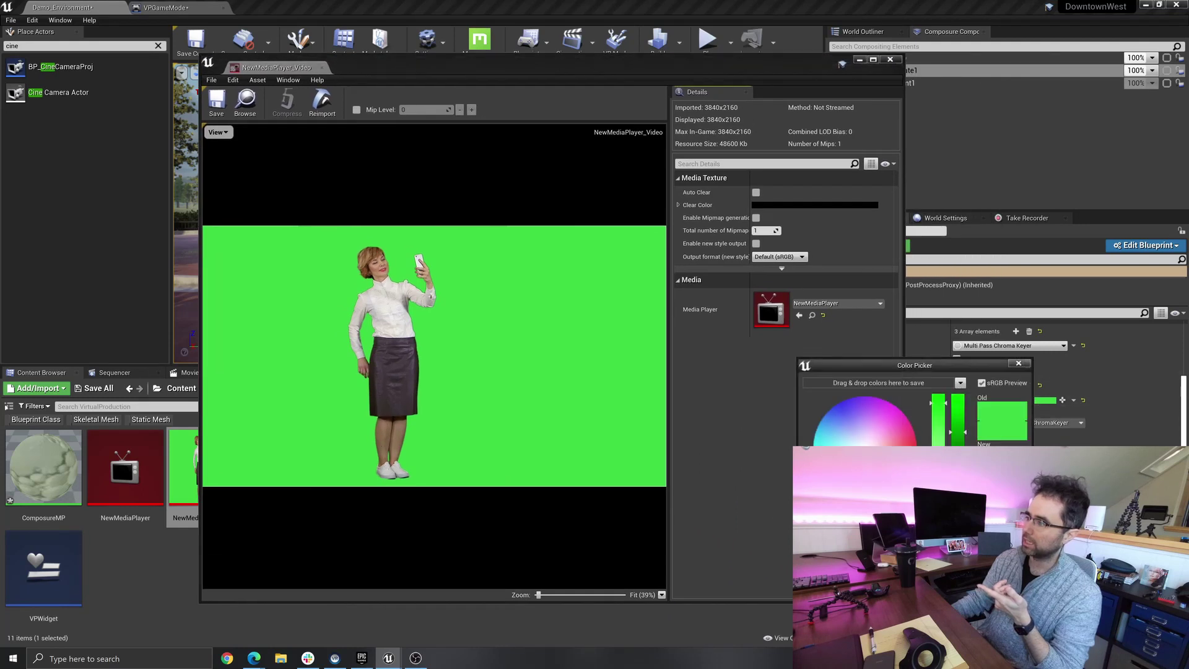
click(587, 353)
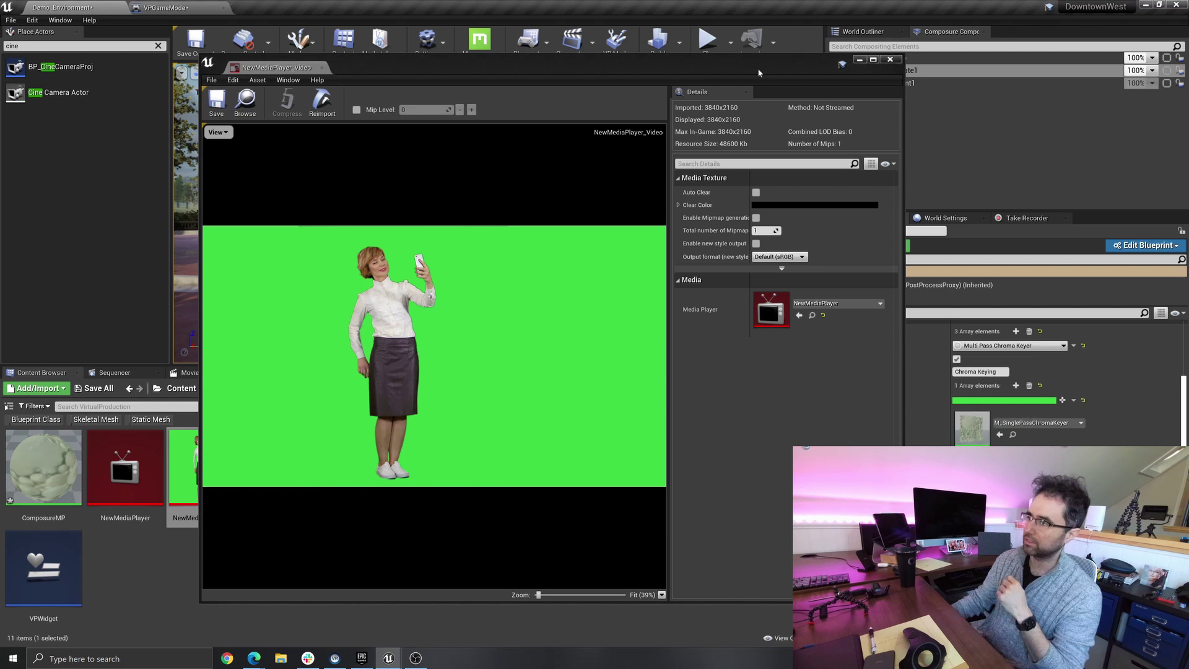
click(893, 60)
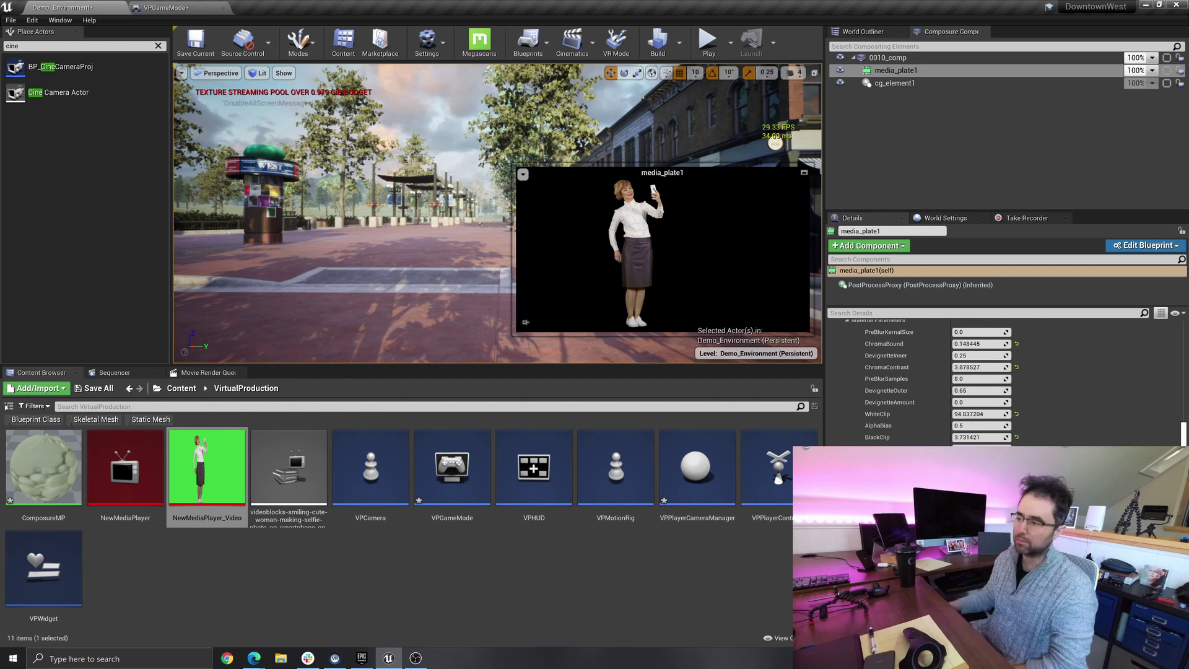
- Scroll the Composure element list and select cg_element1 to edit its settings
scroll(1016, 388, down, 3)
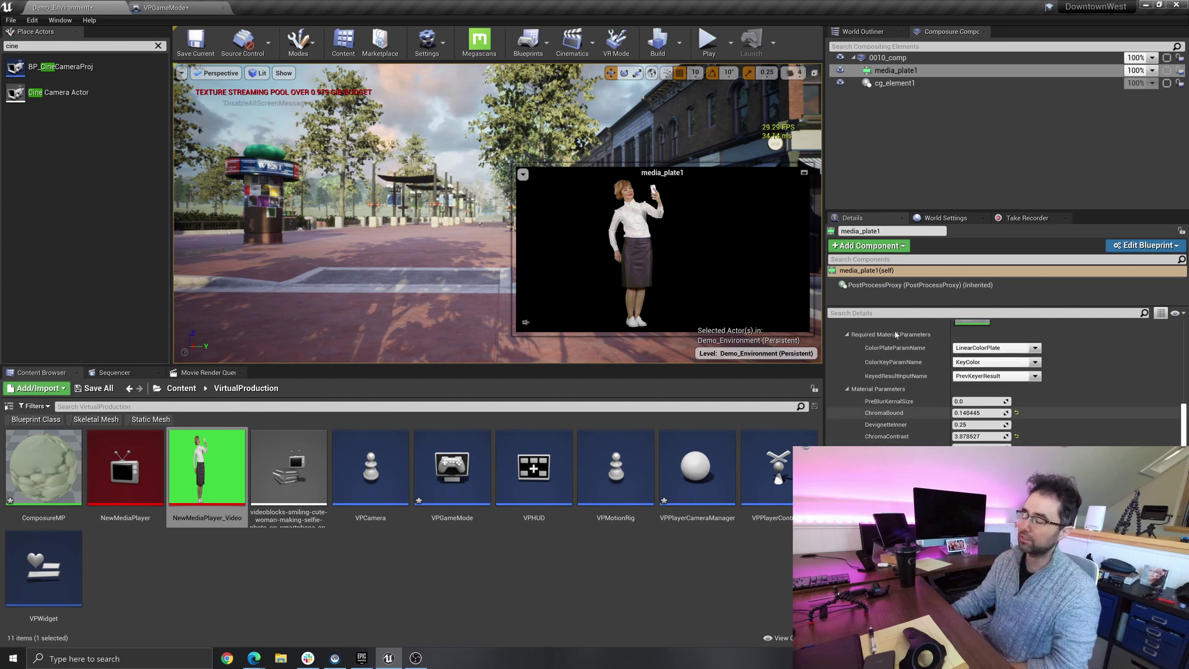
scroll(1017, 388, down, 5)
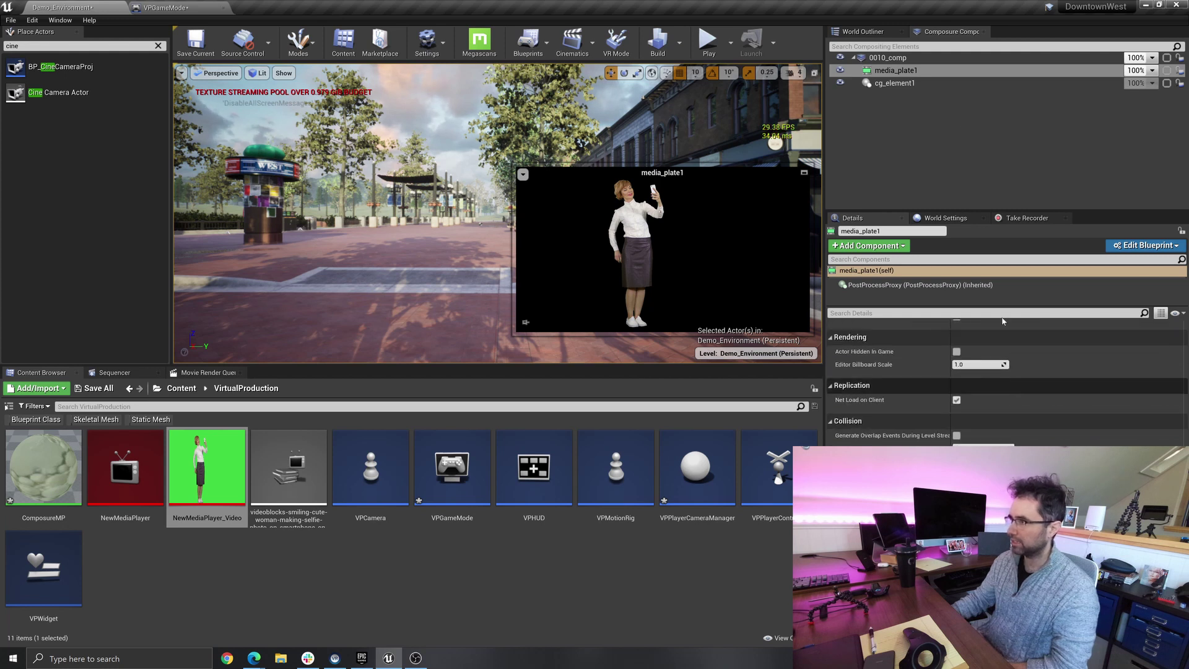
click(919, 85)
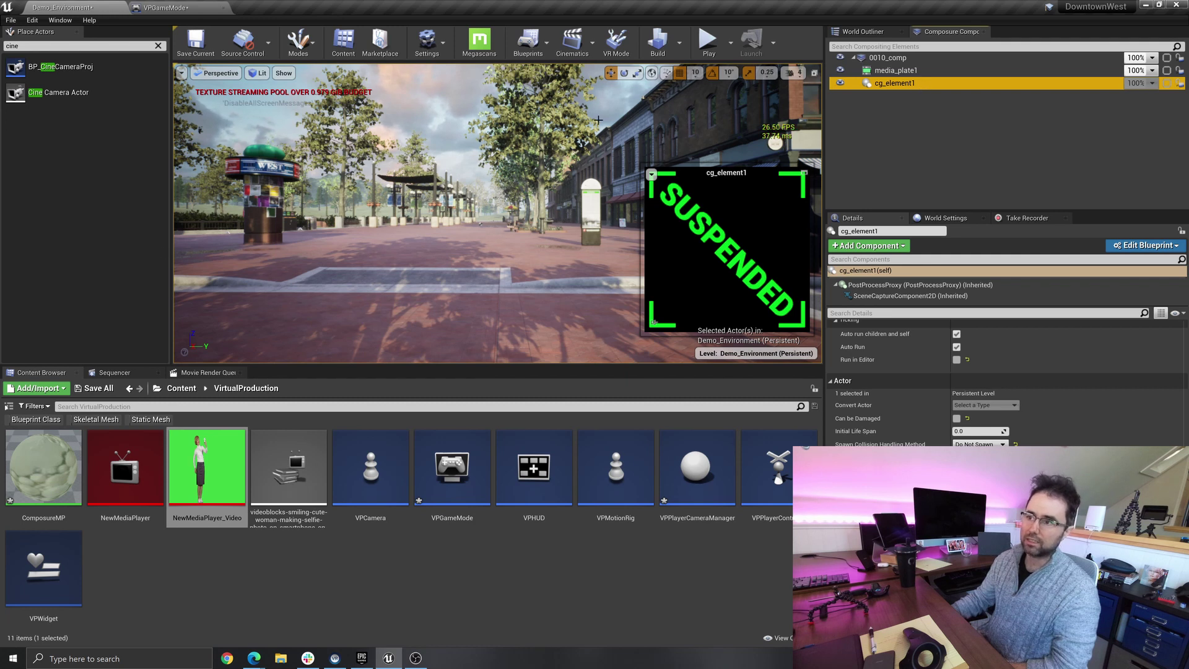
- Switch cg_element1's Camera Source to Override and set its Target Camera Actor to CineCameraActor1
click(159, 45)
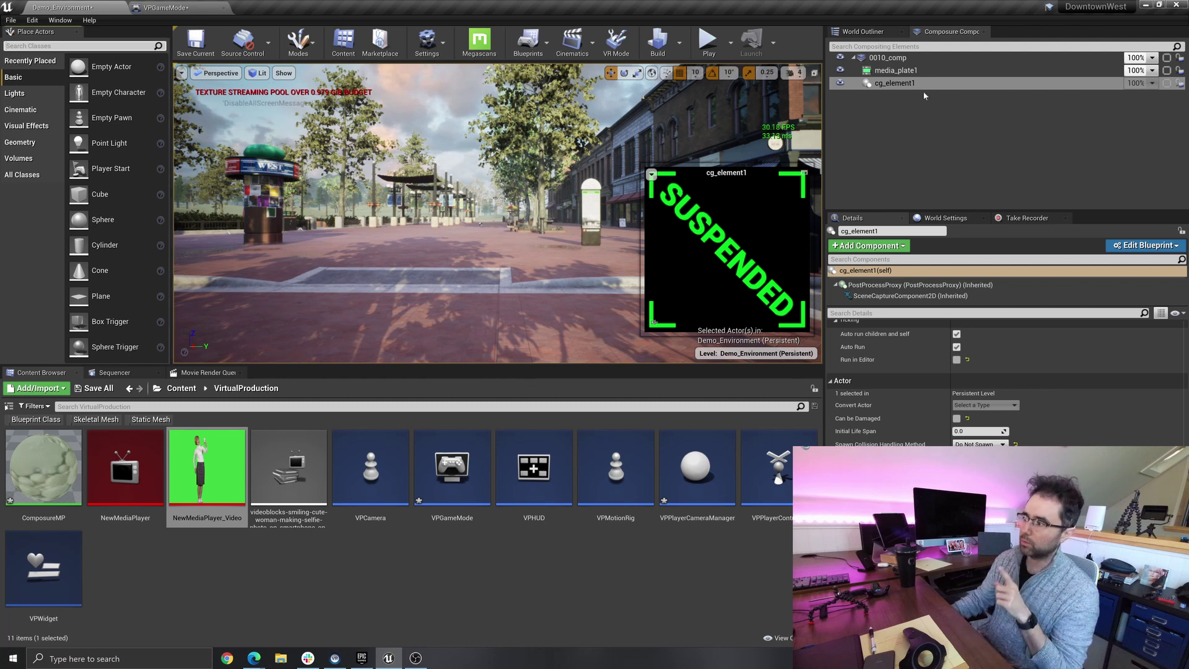
scroll(1033, 407, down, 10)
scroll(1033, 407, up, 10)
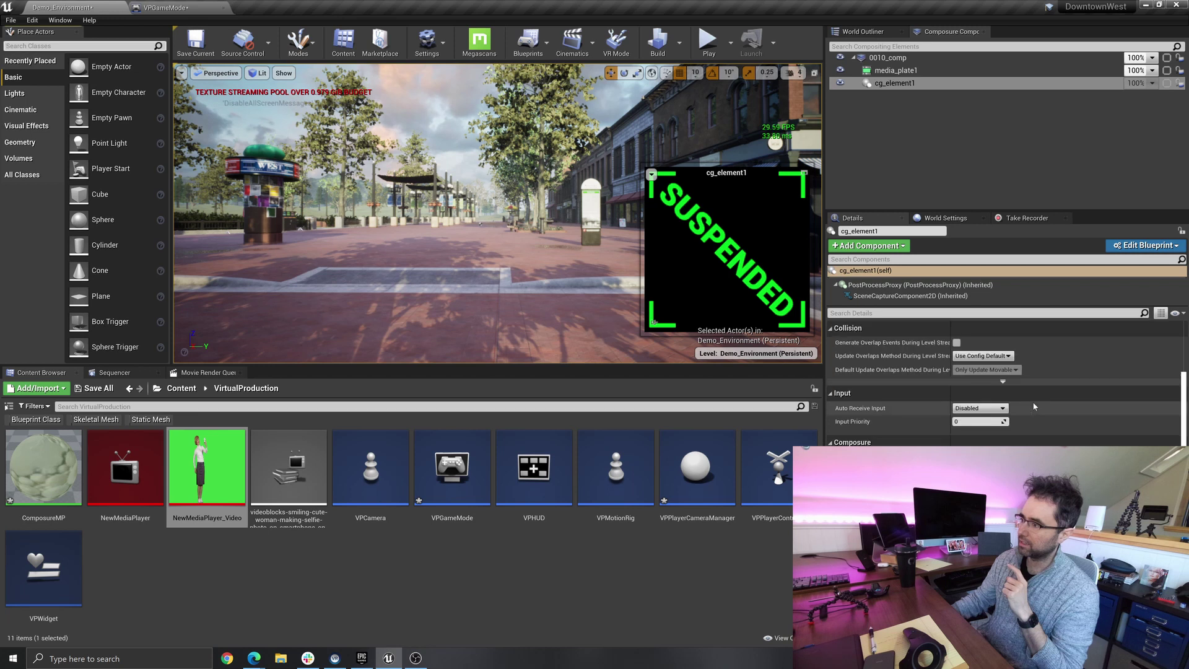
scroll(1034, 407, down, 5)
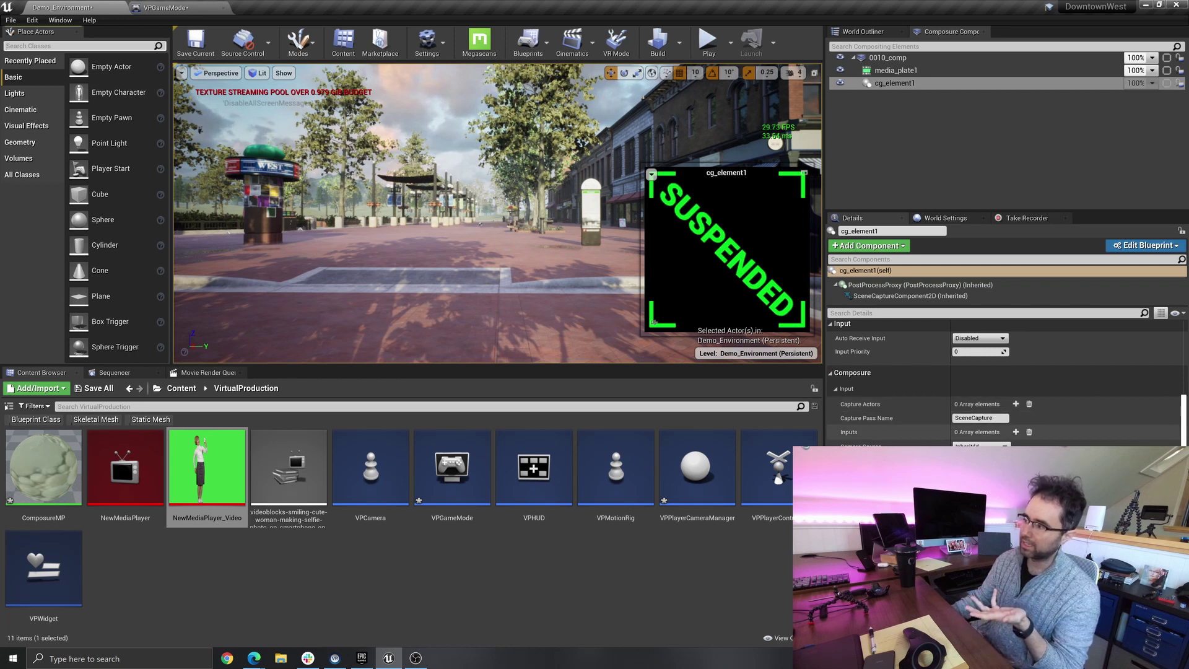
scroll(975, 402, down, 2)
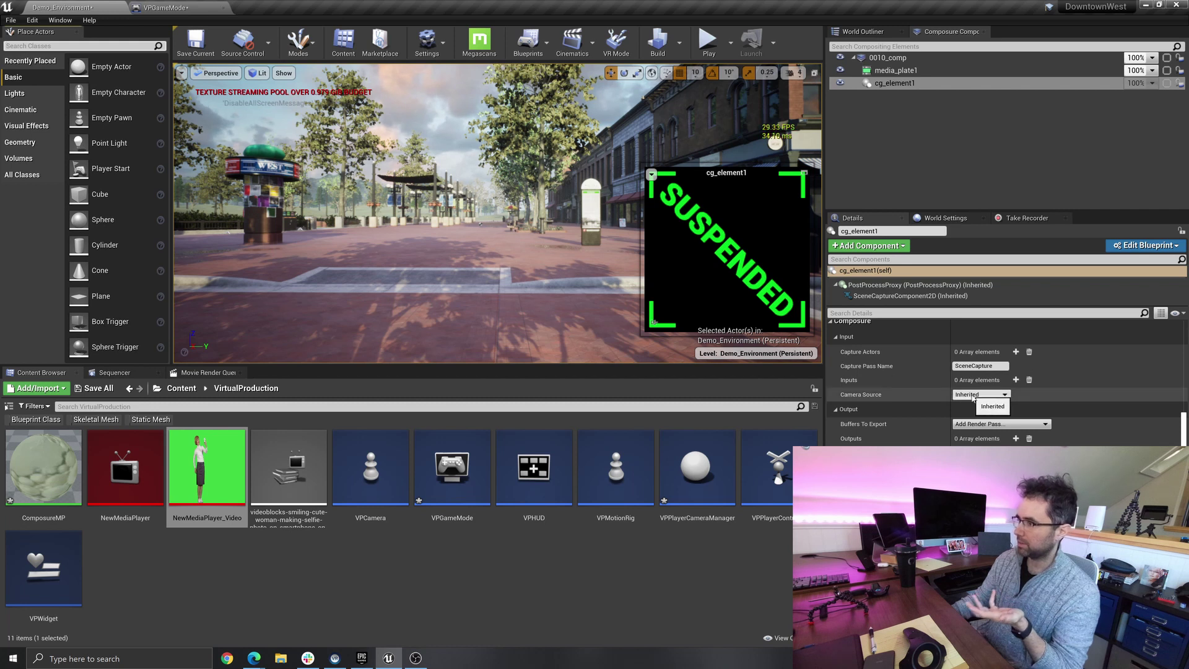
click(974, 398)
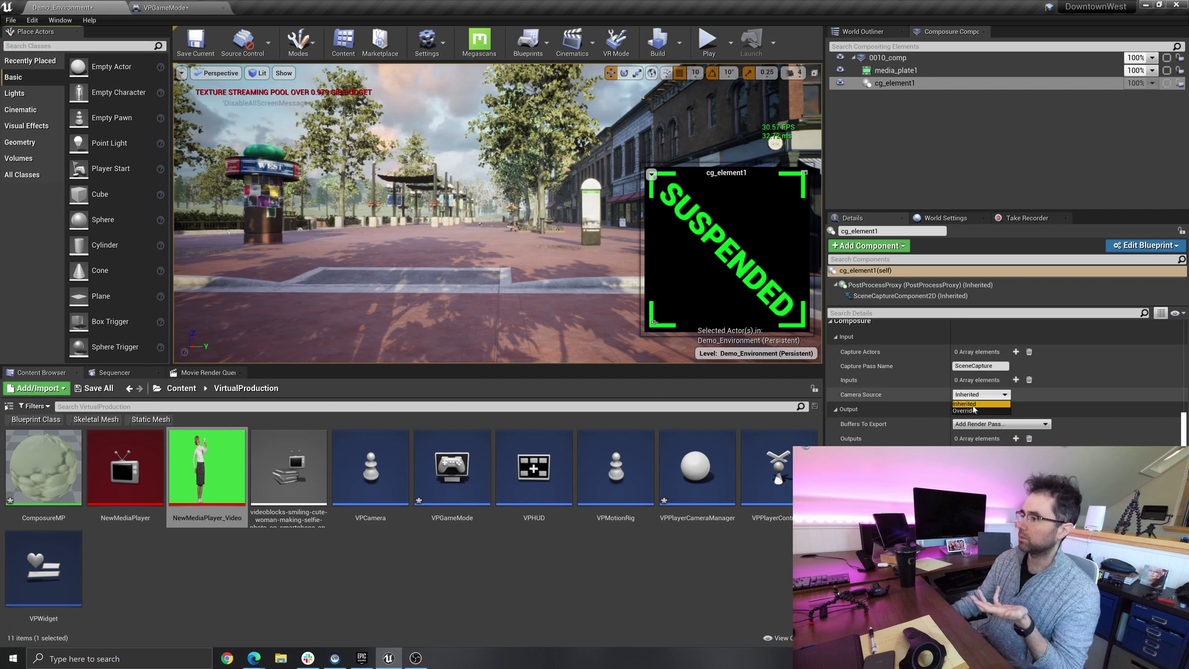
click(975, 413)
click(976, 409)
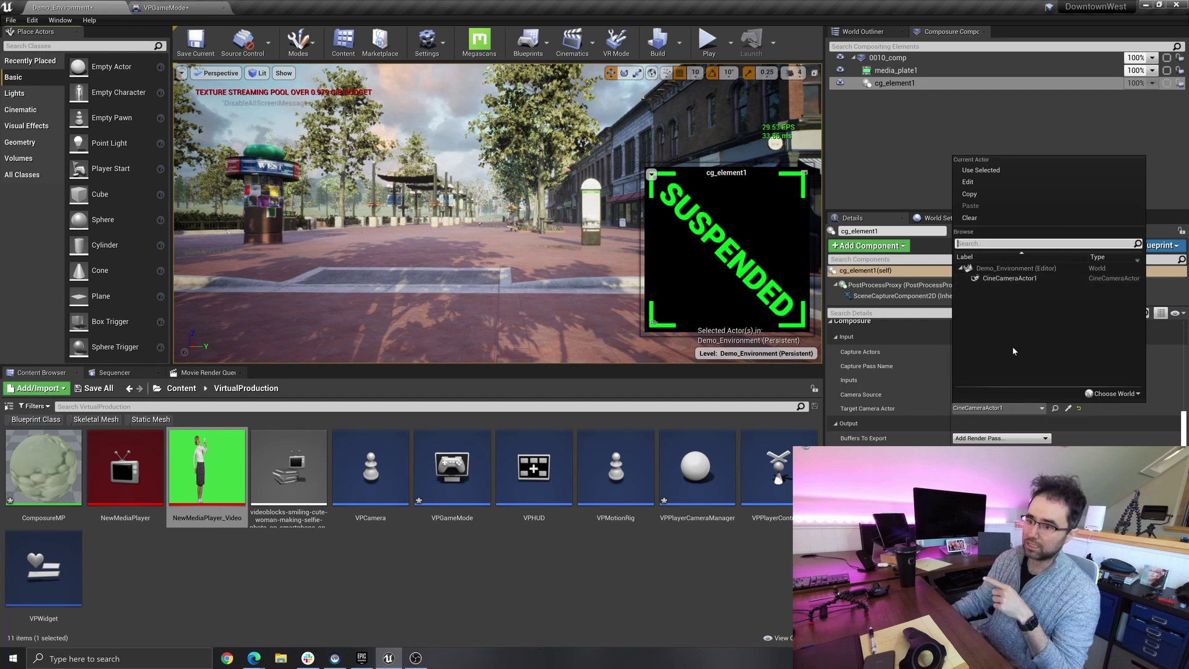
click(498, 341)
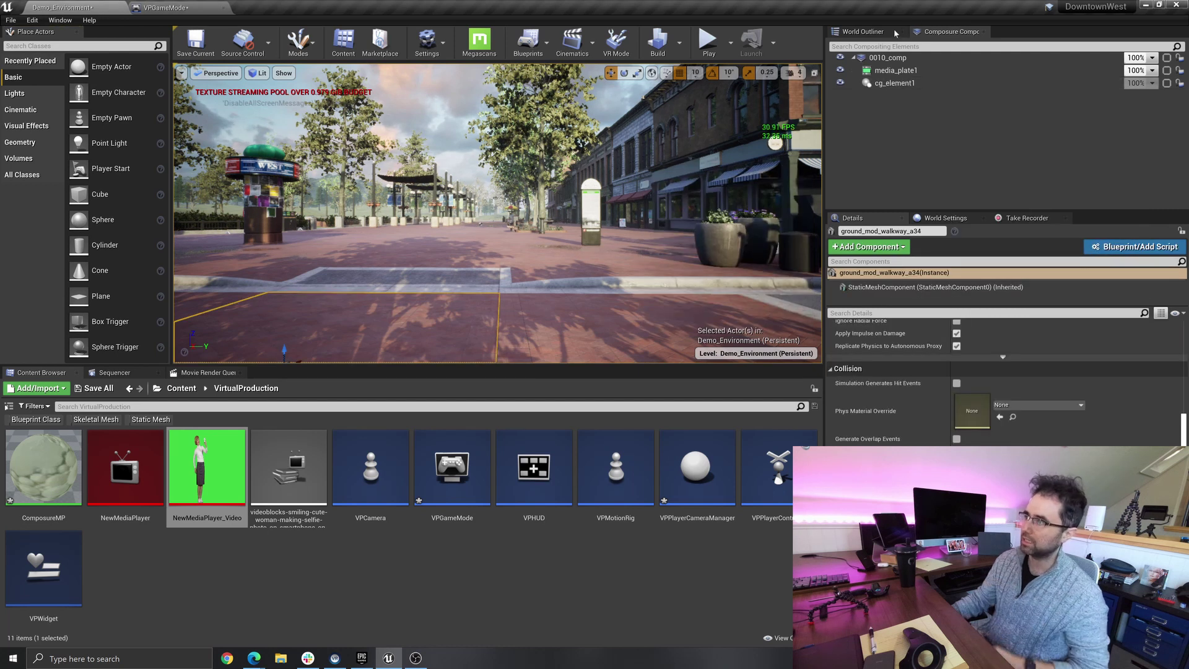
- Select CineCameraActor1 in the World Outliner and frame the viewport on it in the street
click(863, 31)
click(892, 82)
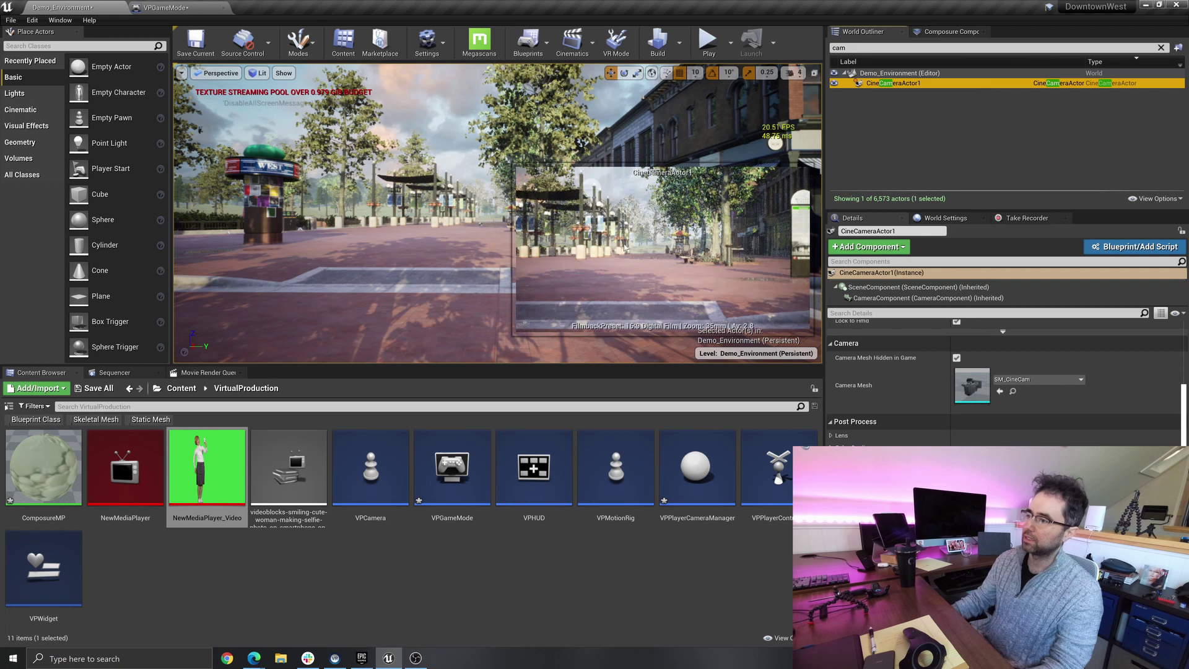
key(f)
scroll(479, 262, down, 5)
right_drag(481, 190, 486, 185)
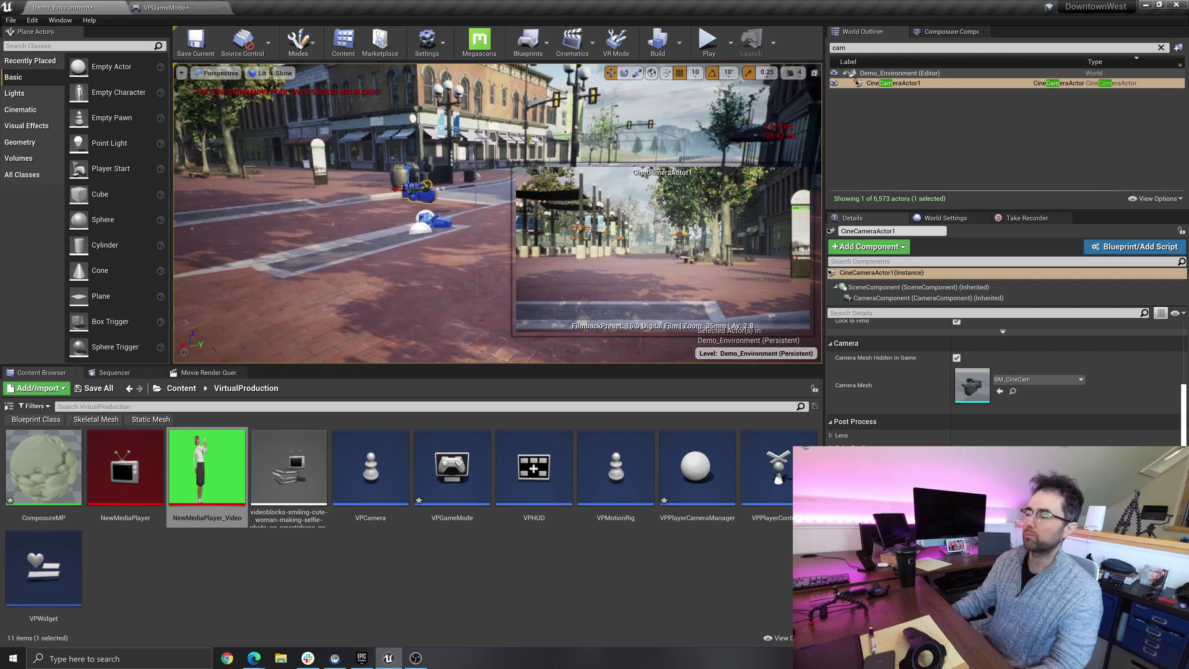
click(952, 31)
- Set cg_element1's Camera Source to Override with CineCameraActor1 as the target camera
click(879, 32)
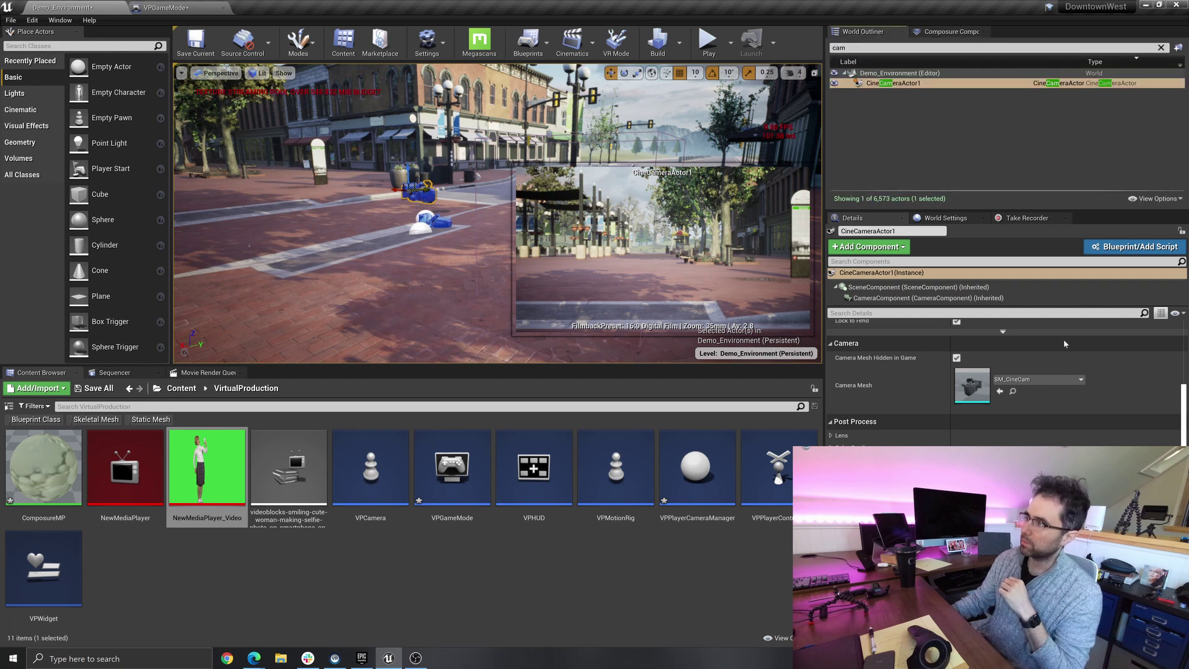
click(951, 32)
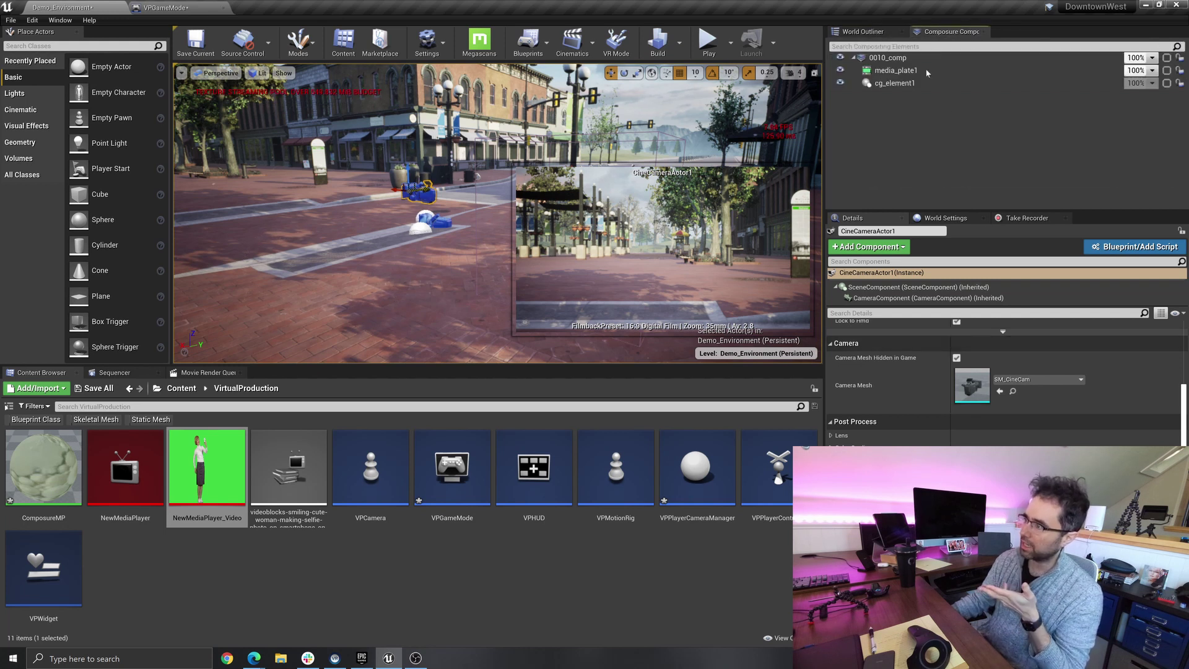
click(929, 84)
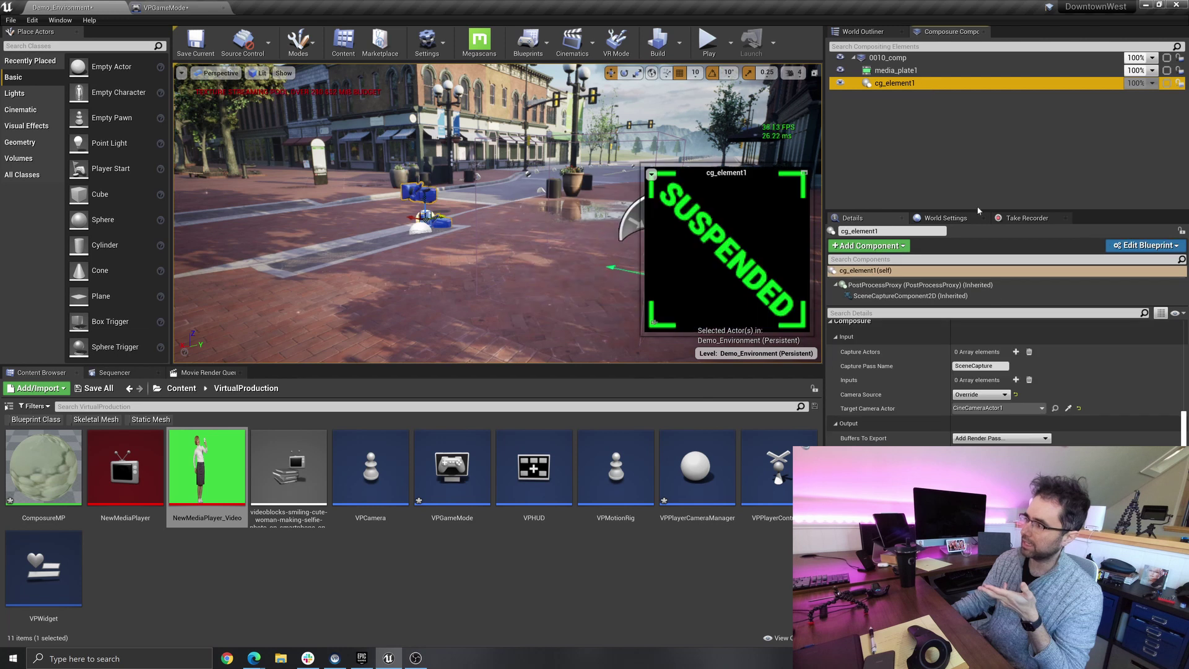
click(977, 395)
click(976, 404)
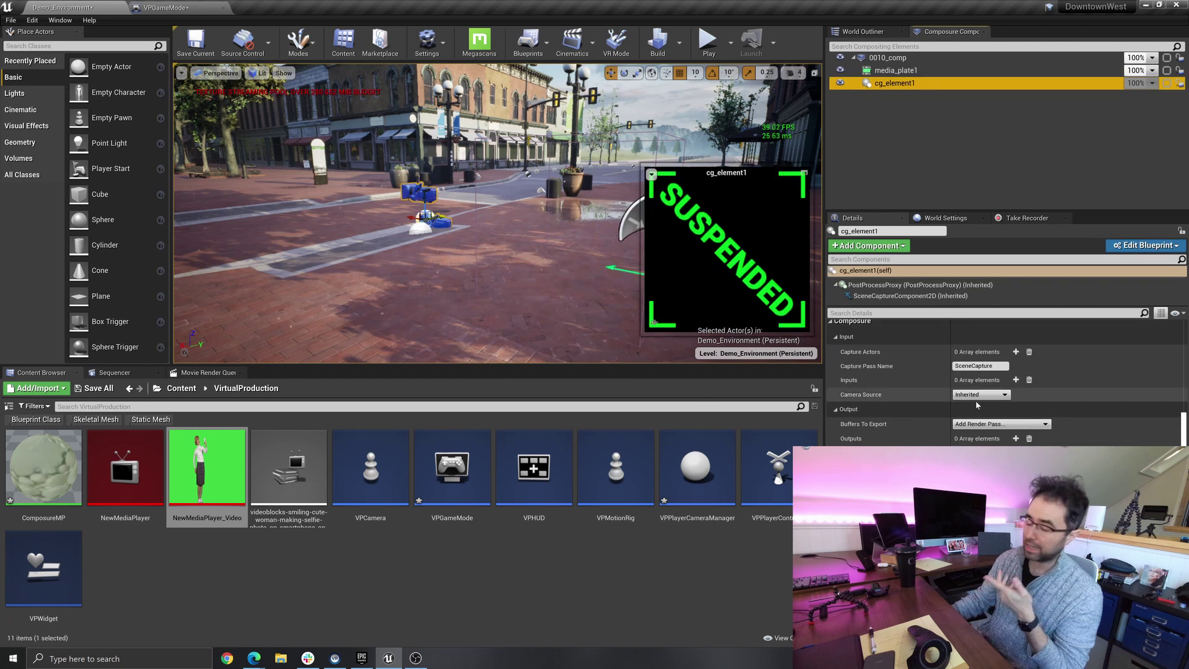
click(977, 393)
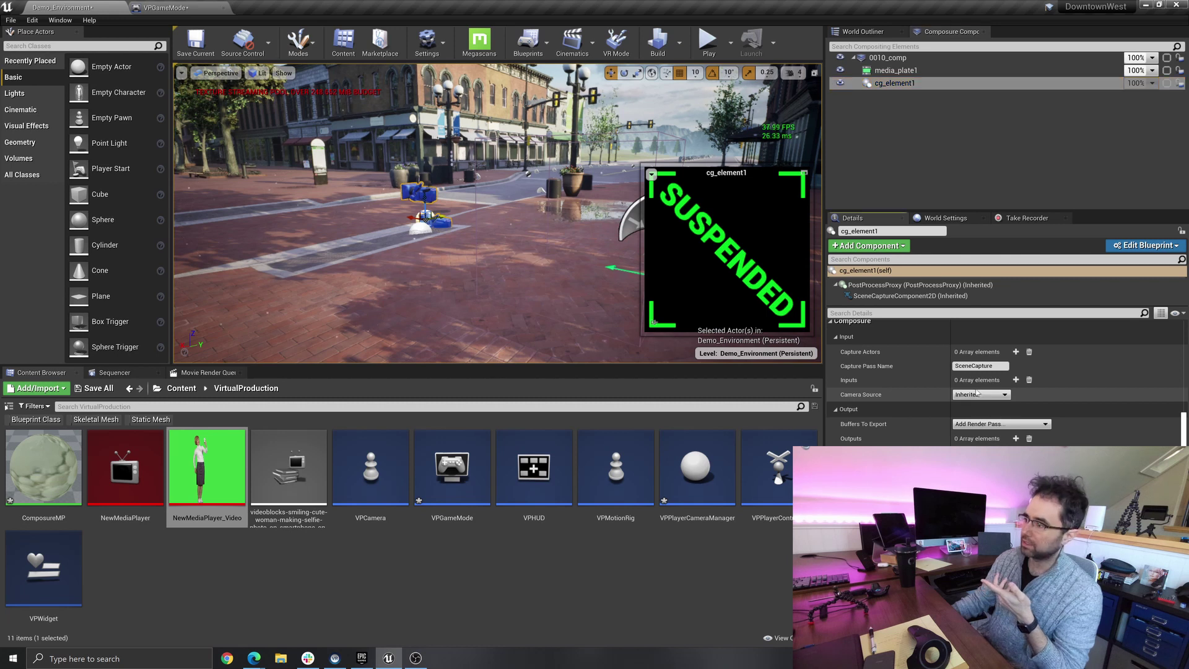
click(978, 393)
click(979, 406)
click(997, 408)
click(992, 421)
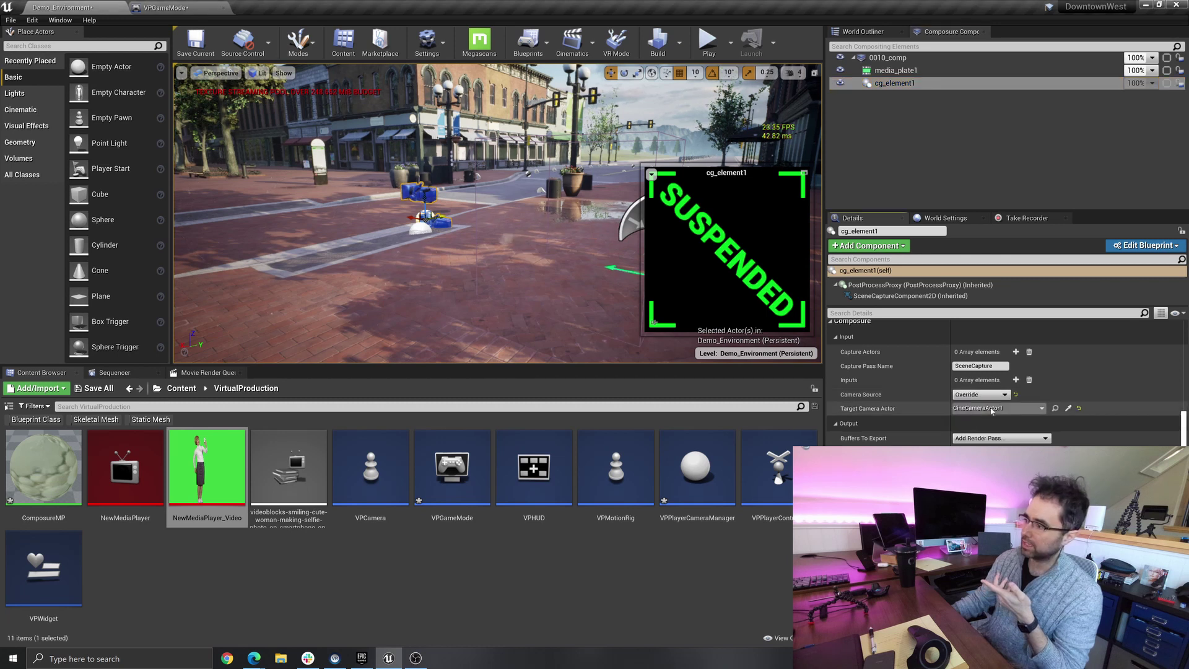
click(992, 410)
click(985, 282)
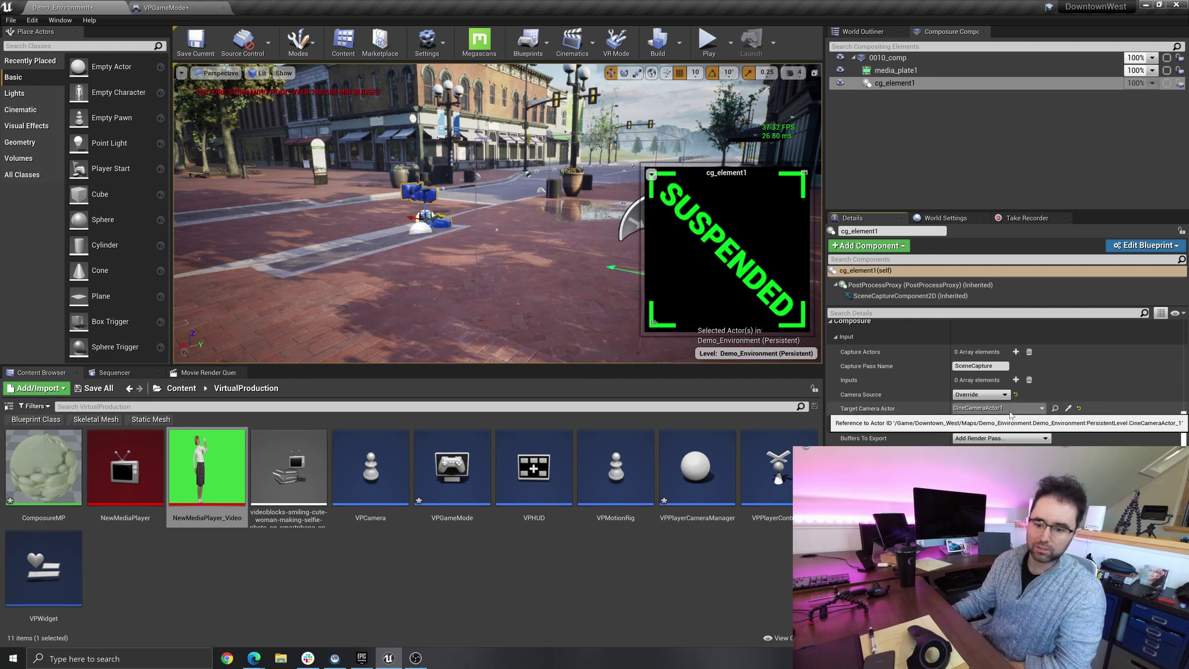
- Turn on Run in Editor for cg_element1 and view the 0010_comp composite
click(892, 58)
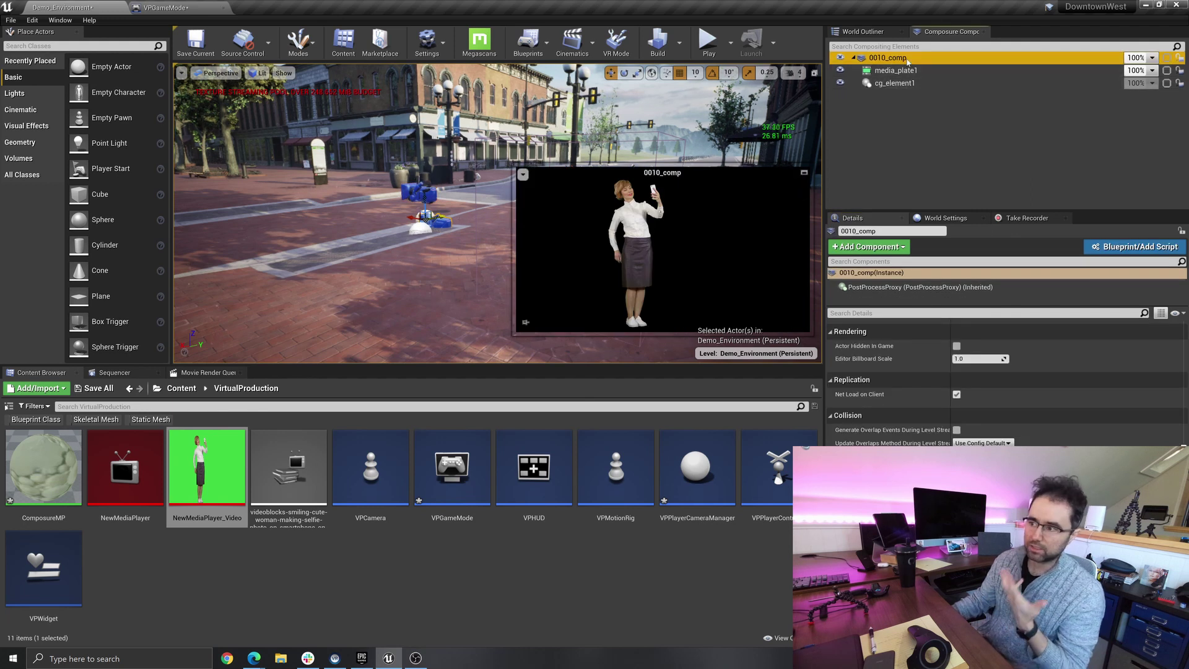
click(924, 83)
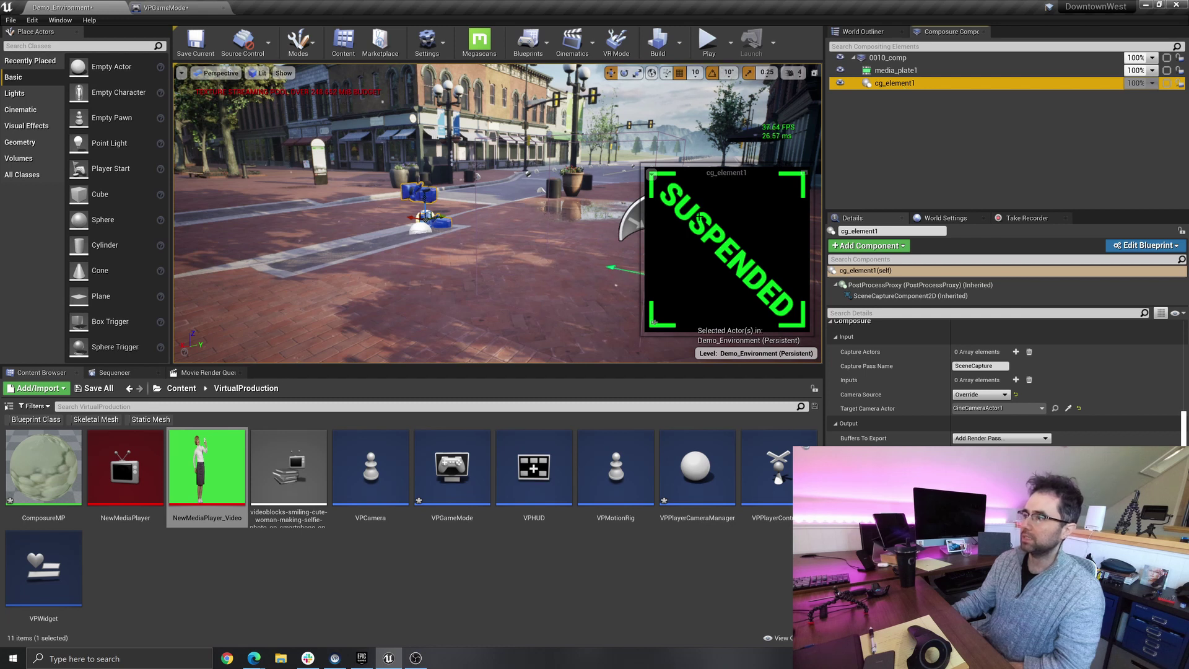
scroll(1003, 384, down, 5)
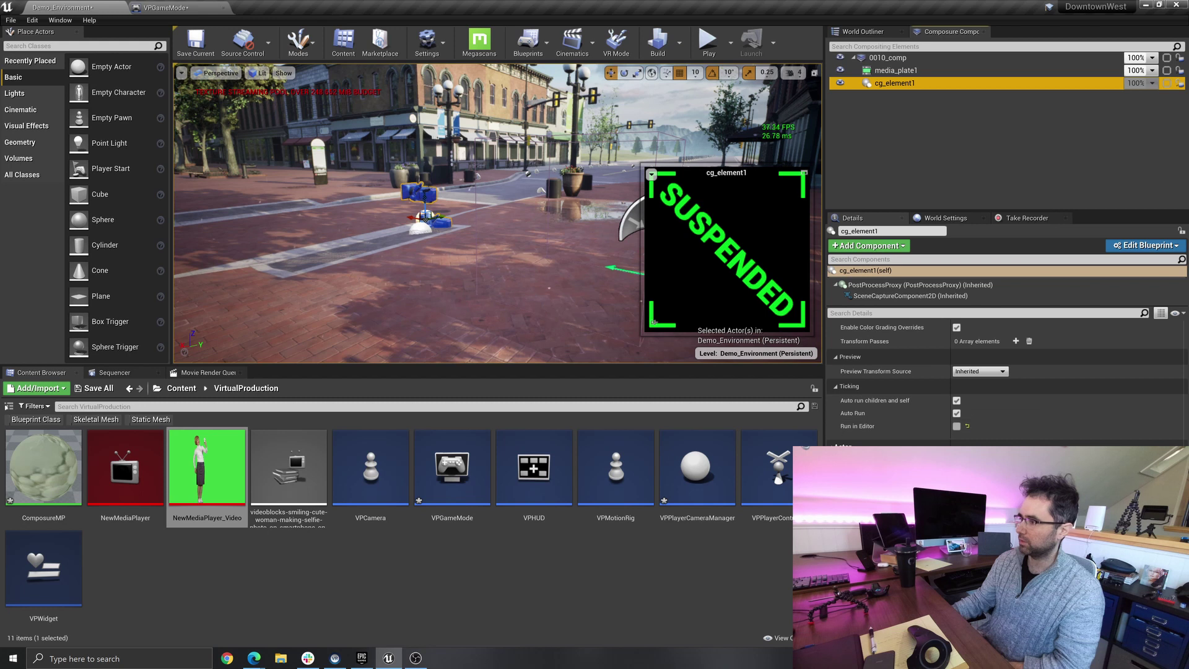
click(957, 426)
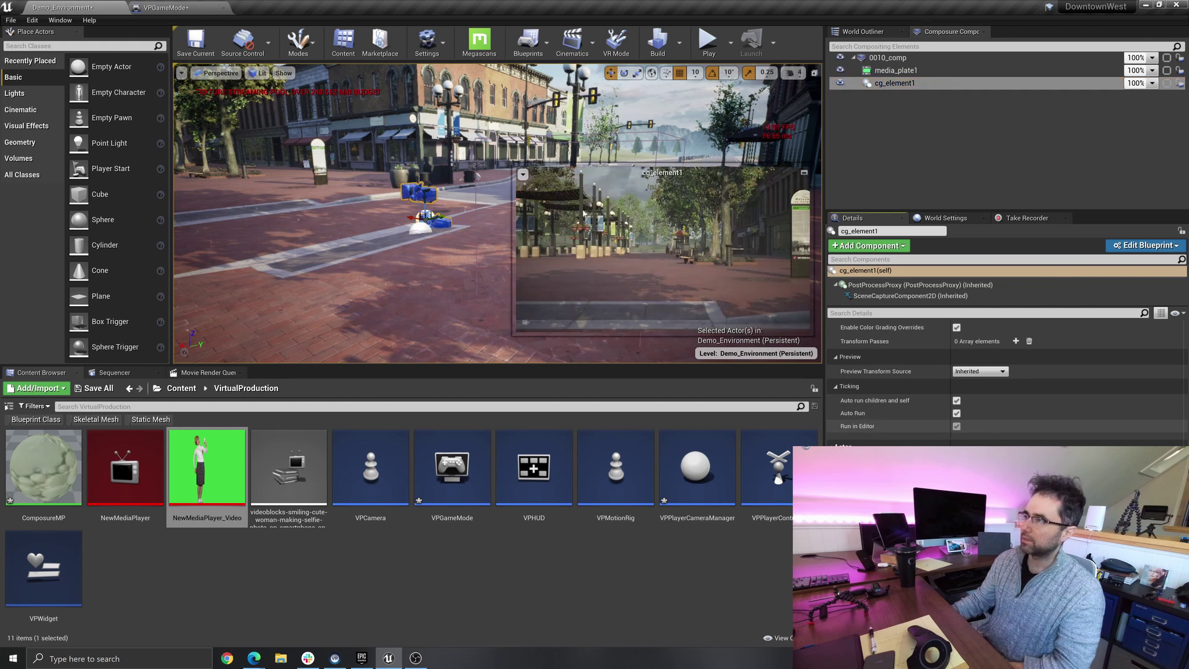
click(905, 59)
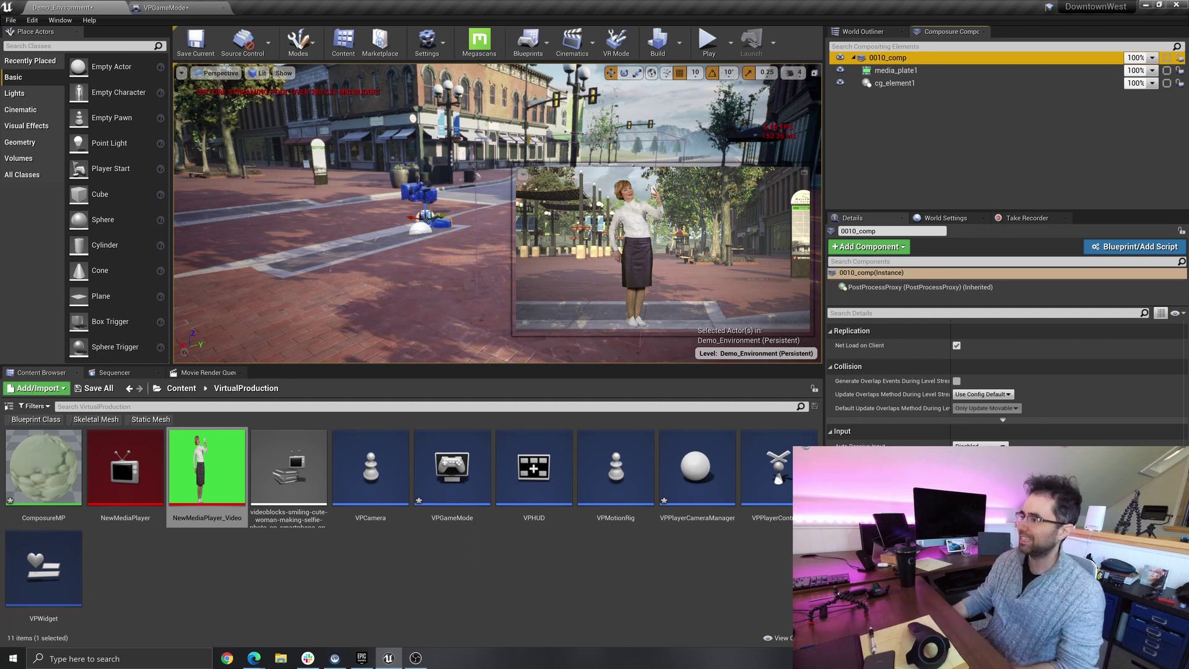
scroll(904, 345, up, 3)
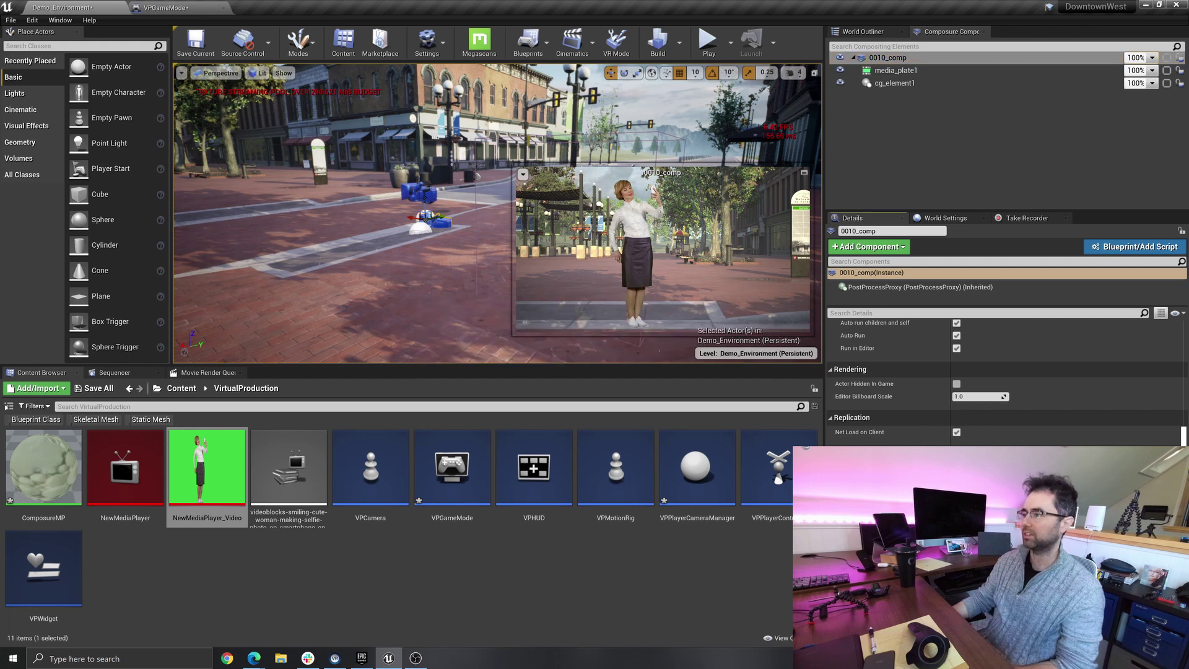
click(613, 466)
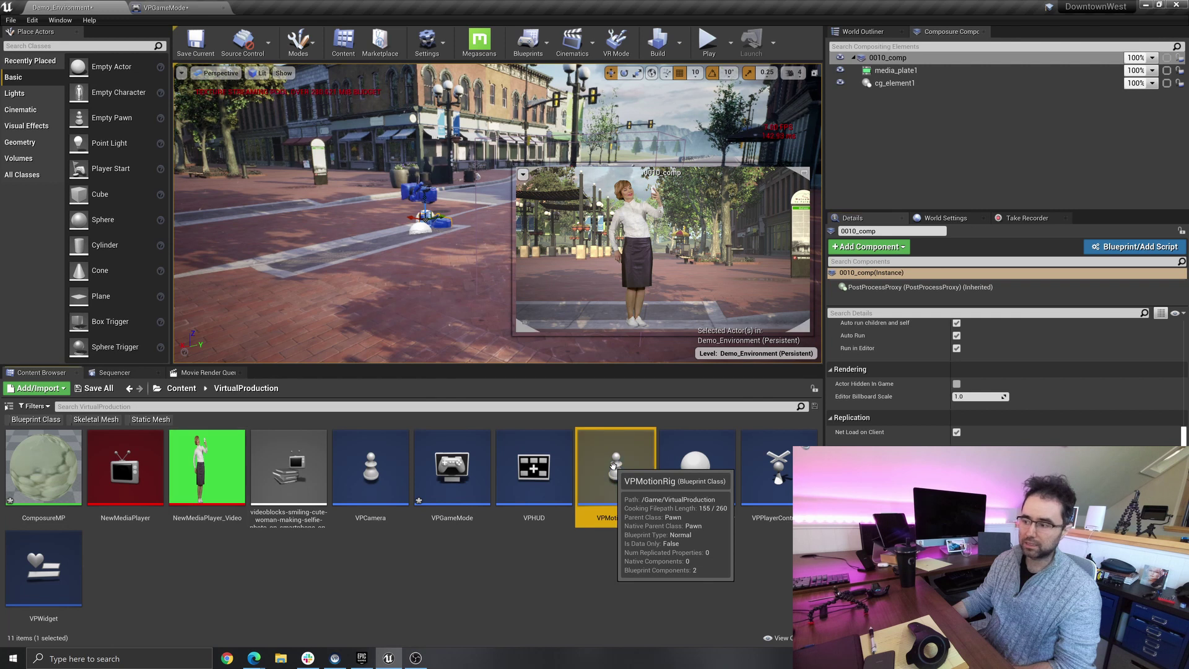
- Cancel the new Blueprint Class dialog and open the VPMotionRig blueprint's Event Graph
right_click(546, 556)
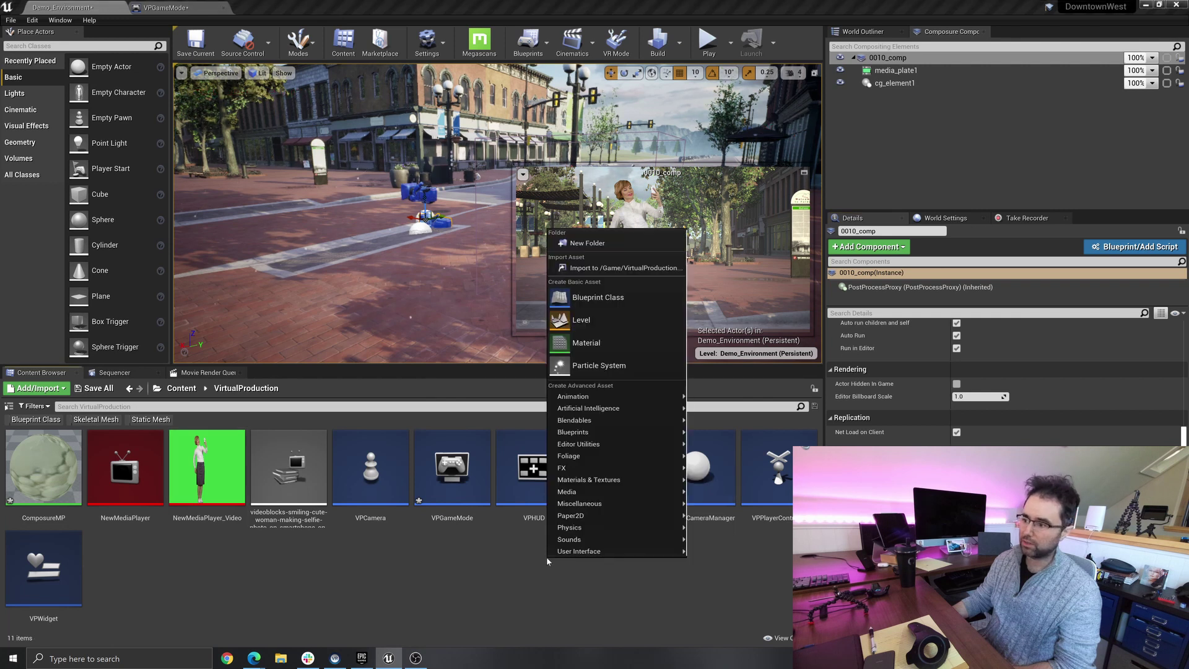
click(595, 297)
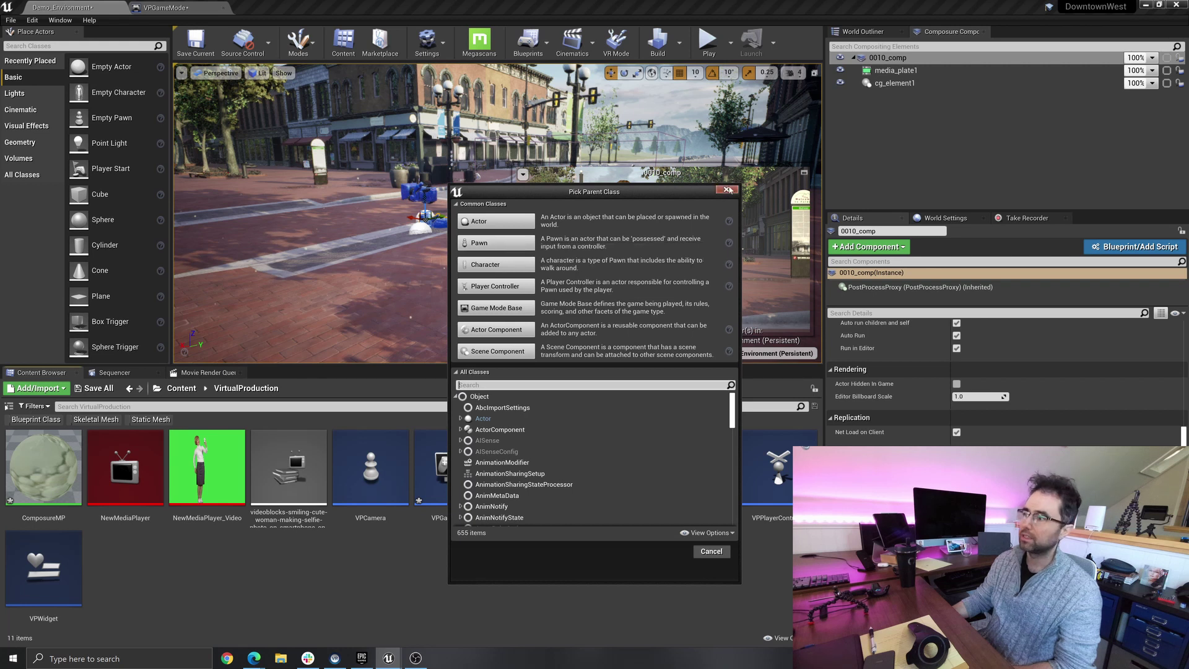
click(728, 189)
click(620, 473)
double_click(621, 476)
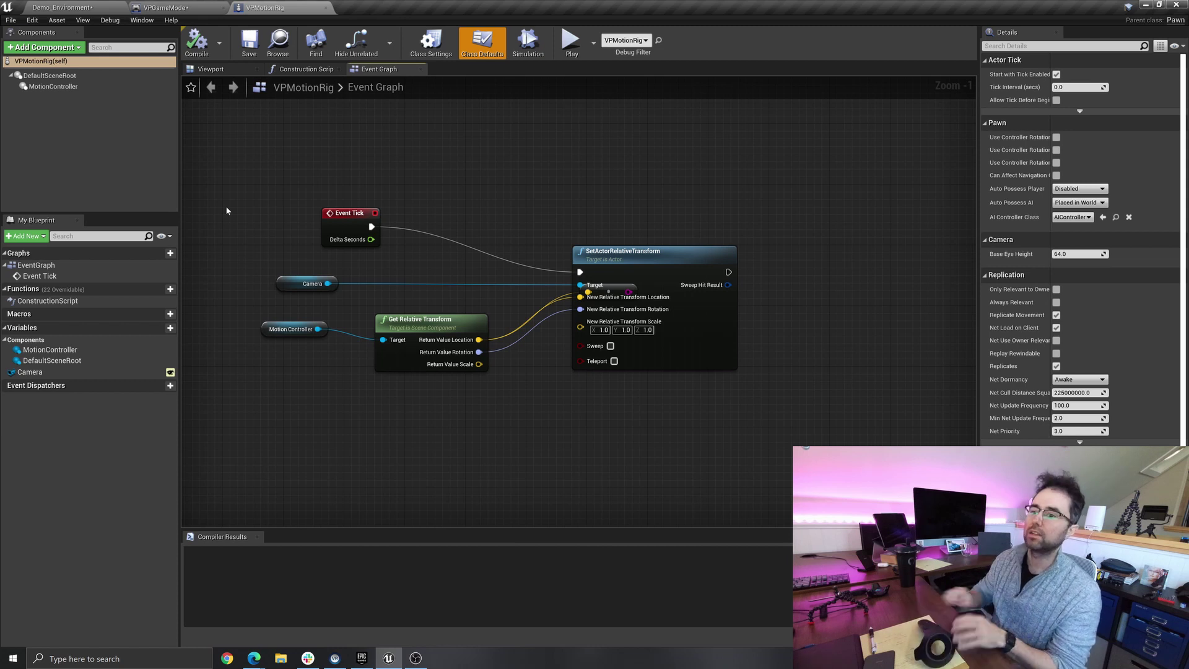
- Delete the old in-use Camera variable and the unused NewVar_0 from the blueprint
click(96, 373)
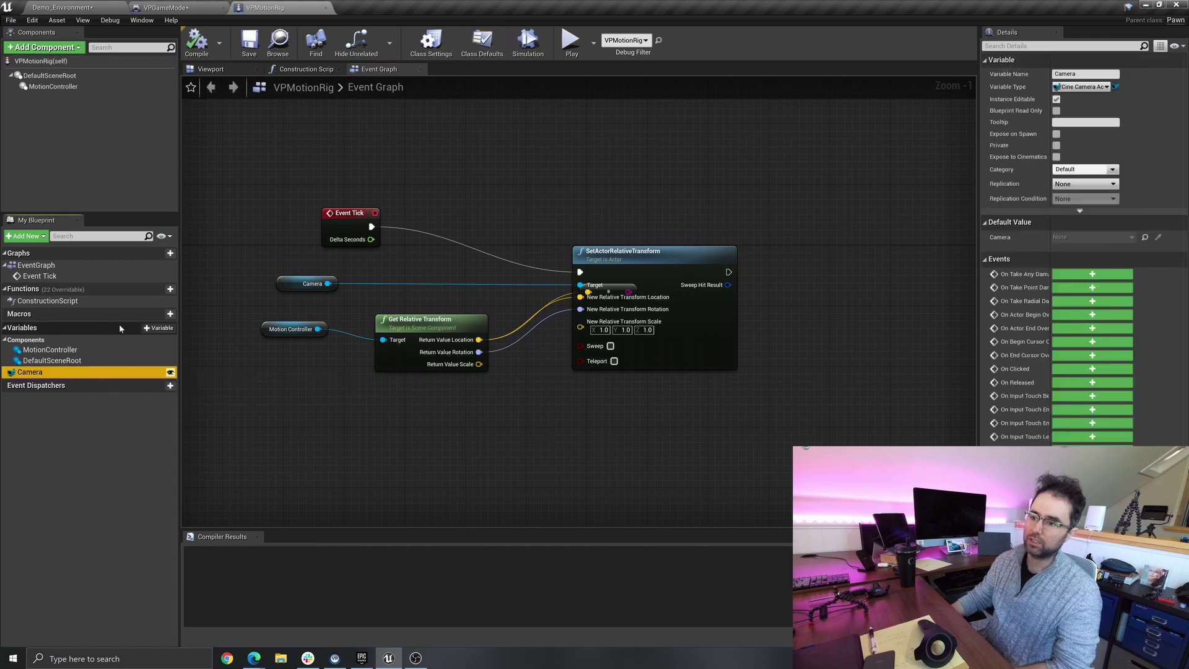
click(158, 328)
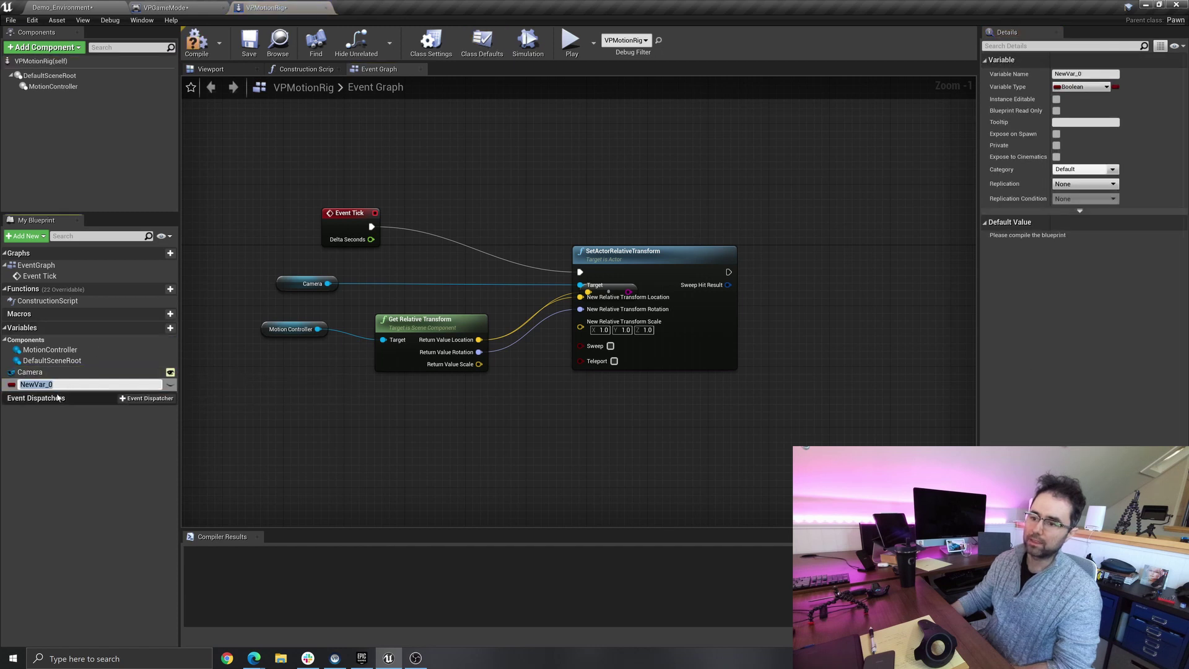
click(43, 373)
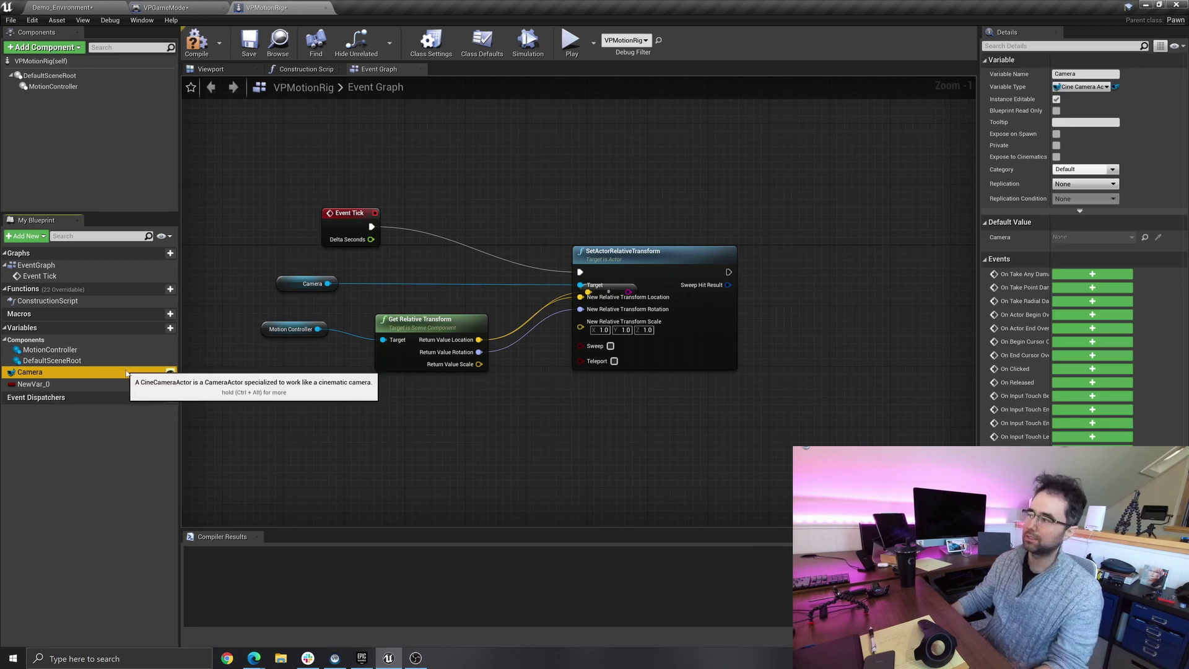
right_click(126, 373)
click(149, 441)
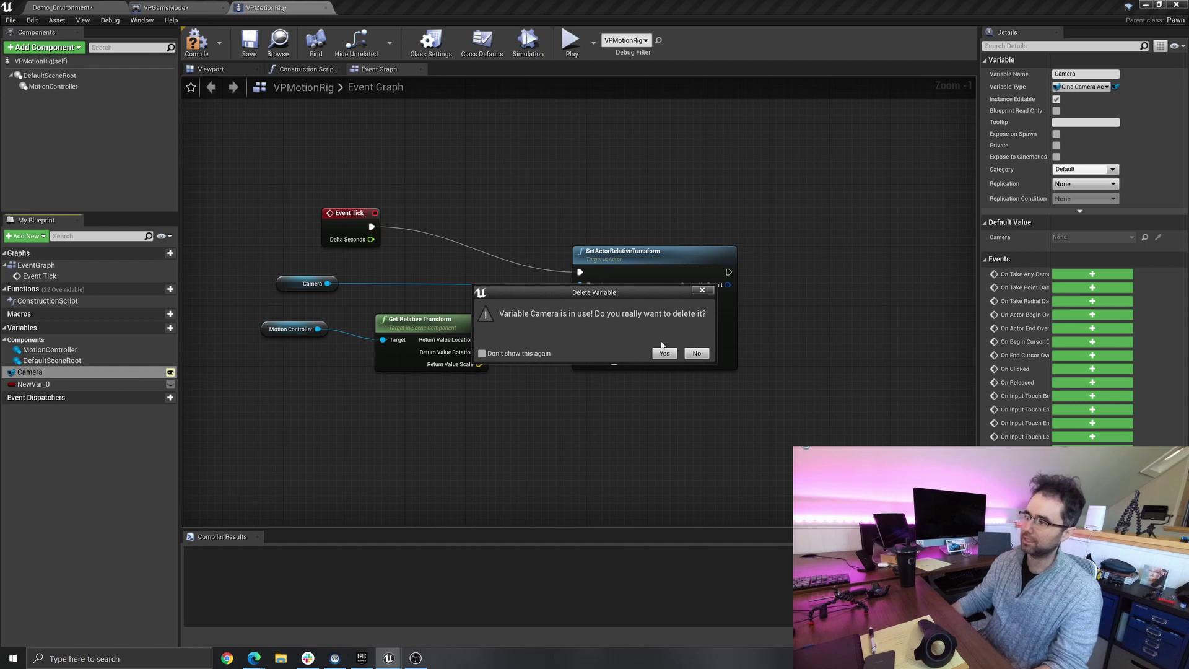
click(663, 353)
right_click(79, 375)
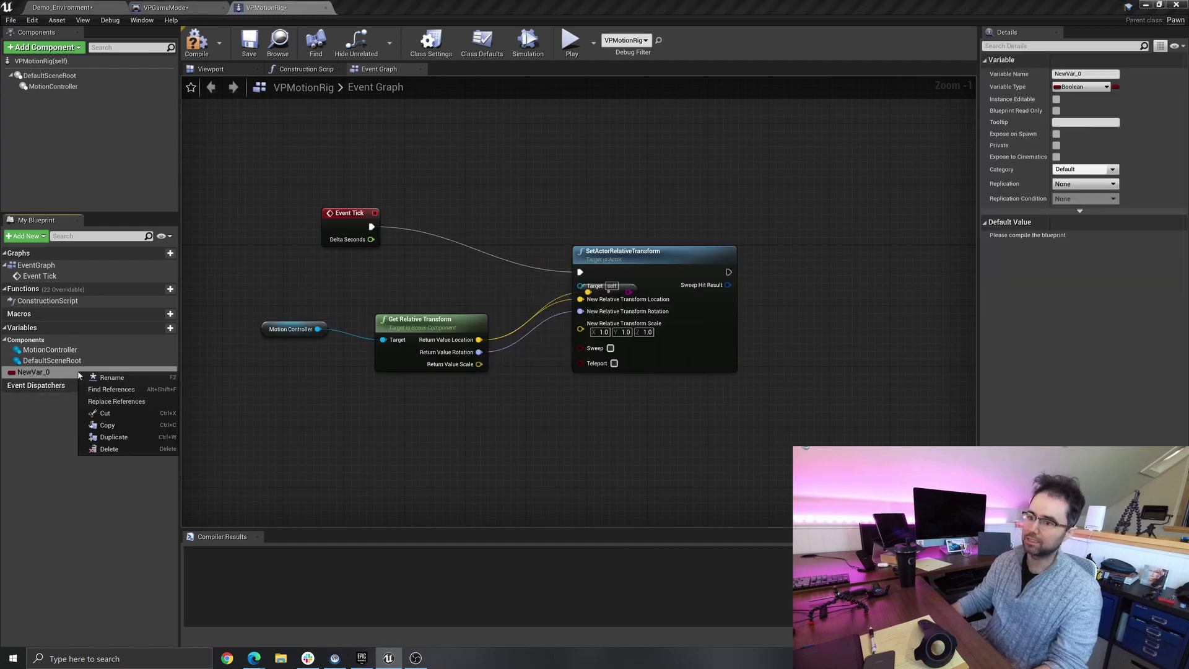
click(110, 449)
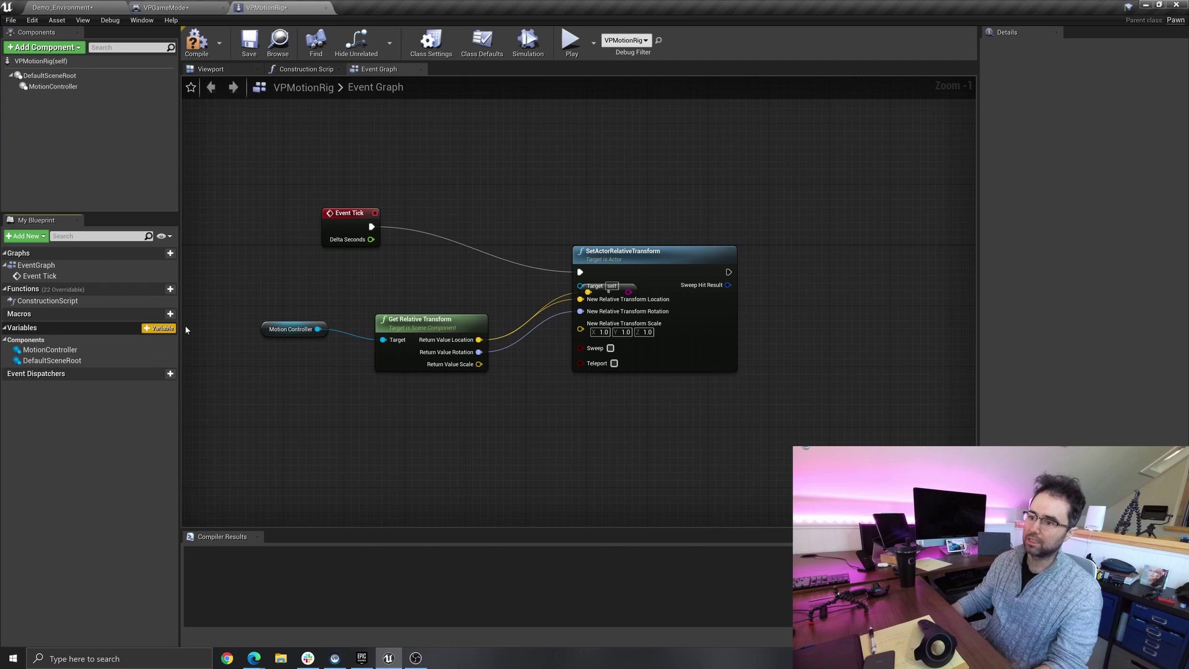
- Add an instance-editable variable named Camera typed as a Cine Camera Actor object reference
click(159, 328)
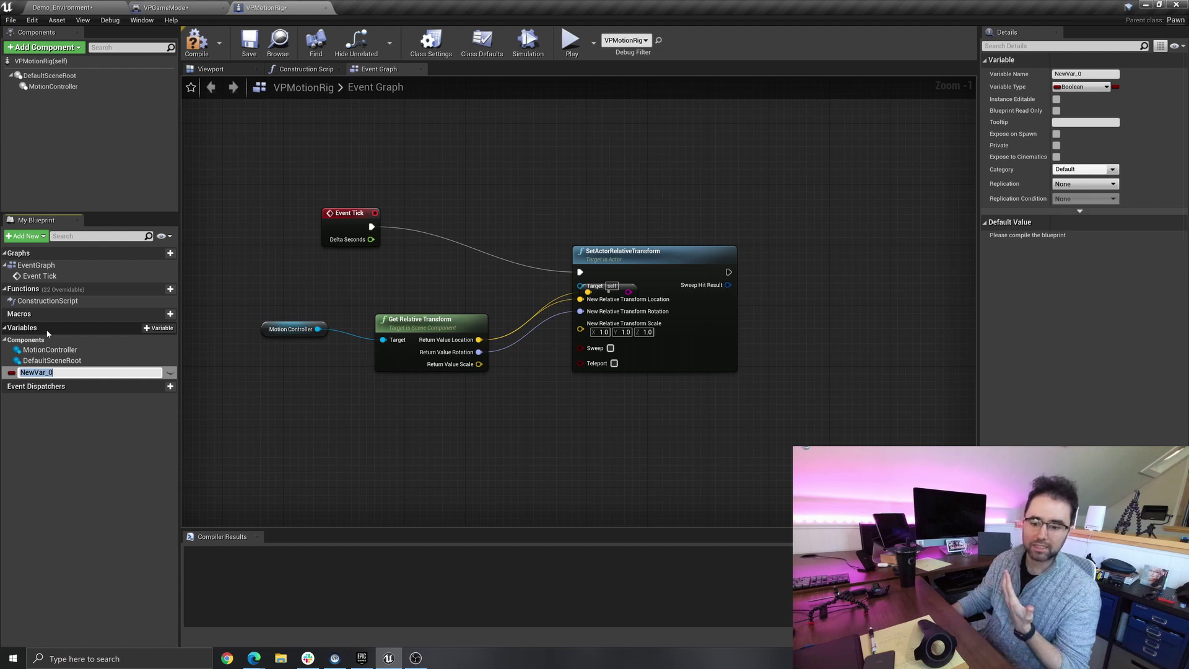
text(Camera)
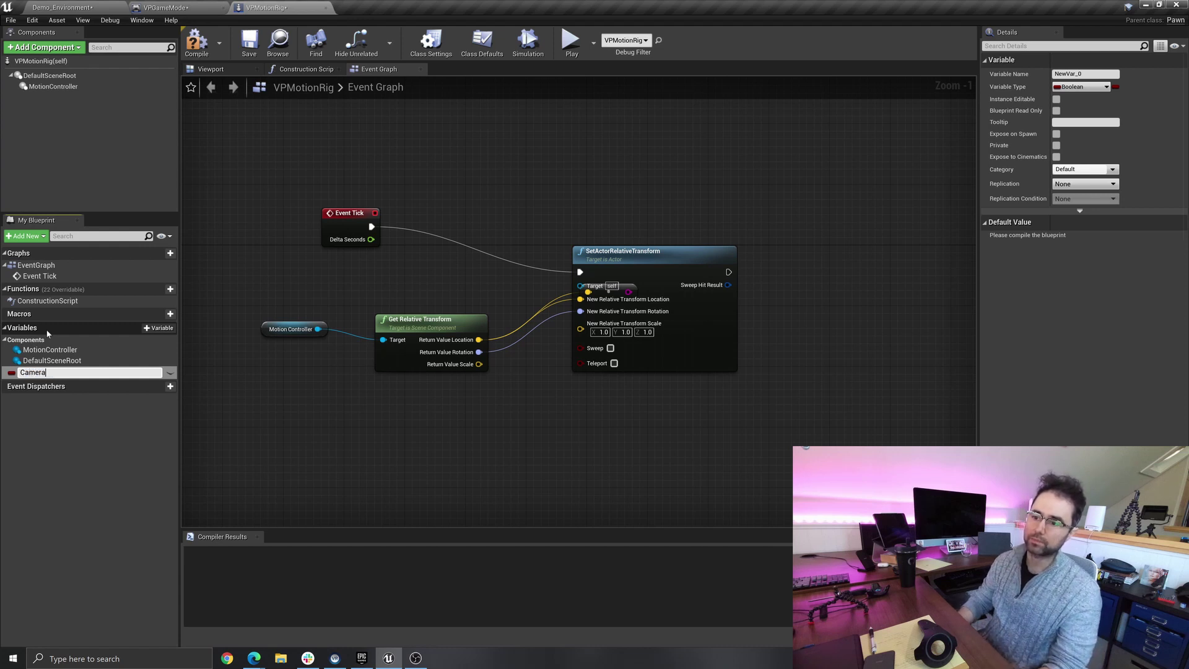
key(Return)
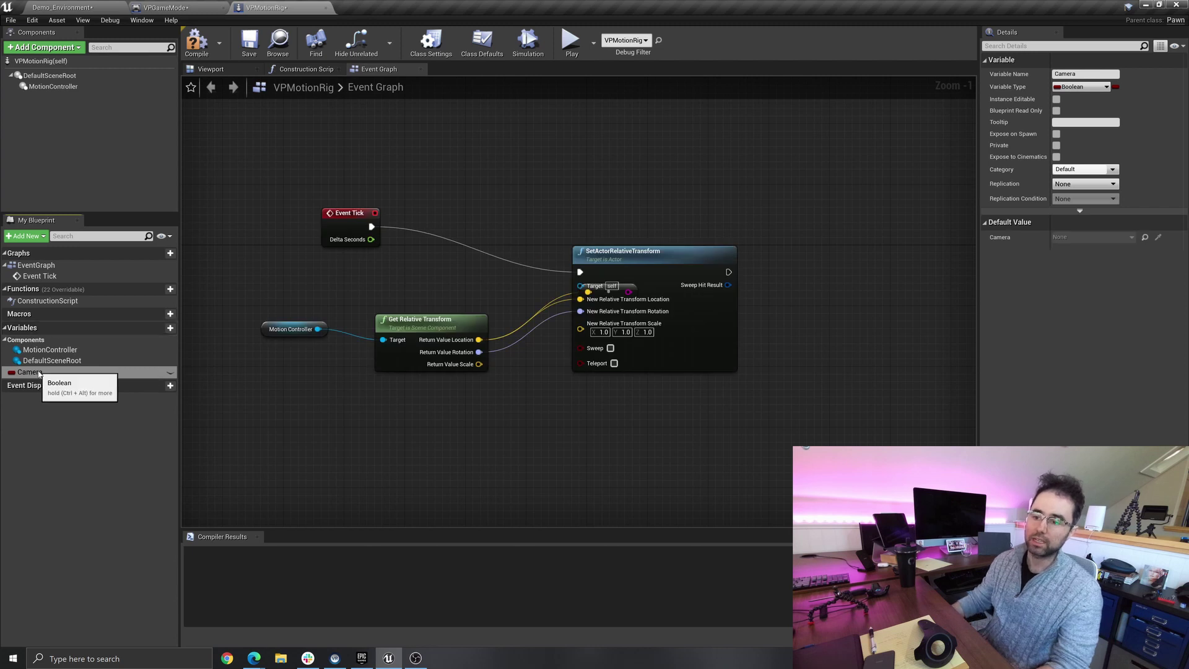
click(171, 372)
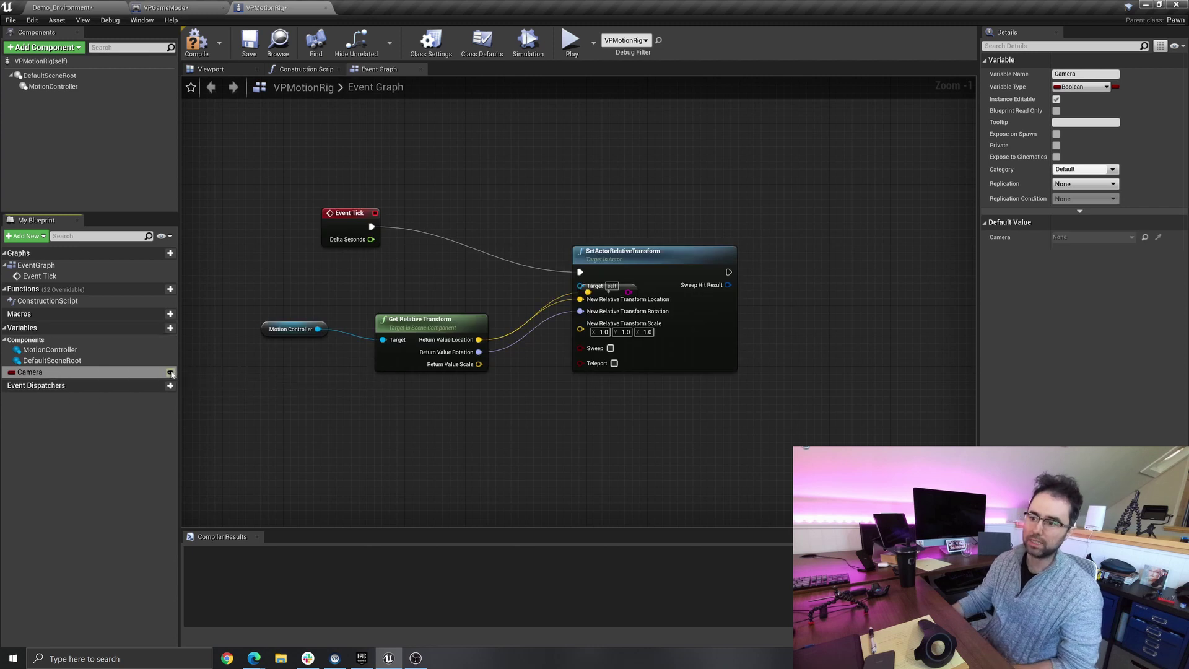
click(1078, 87)
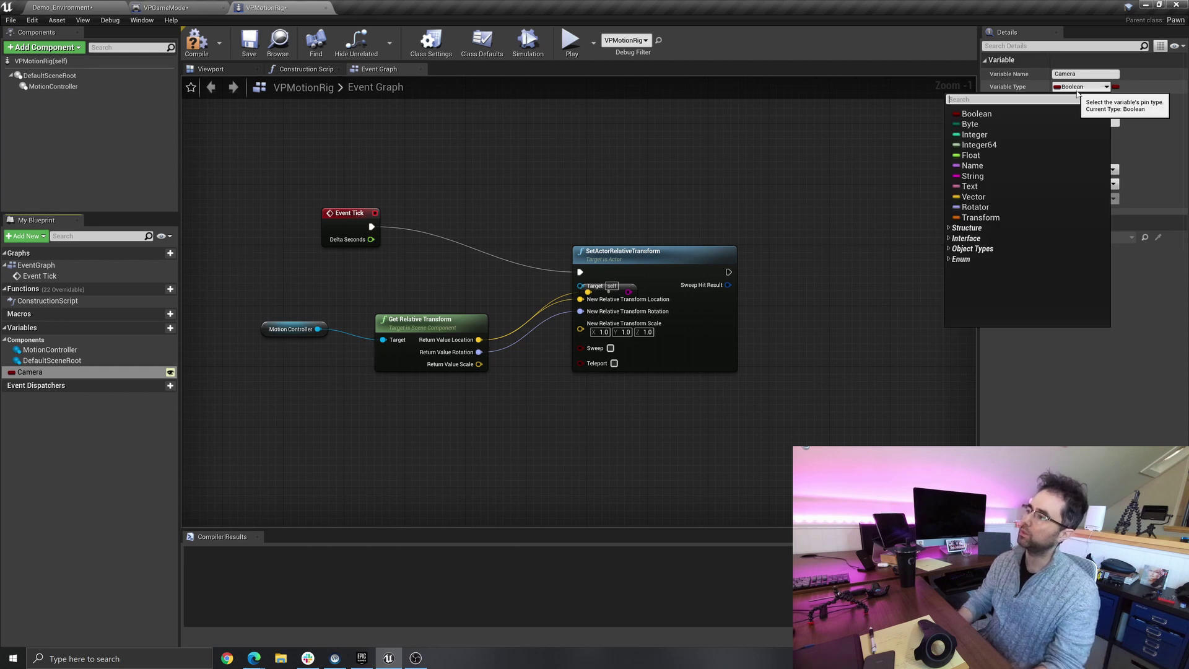
text(camera)
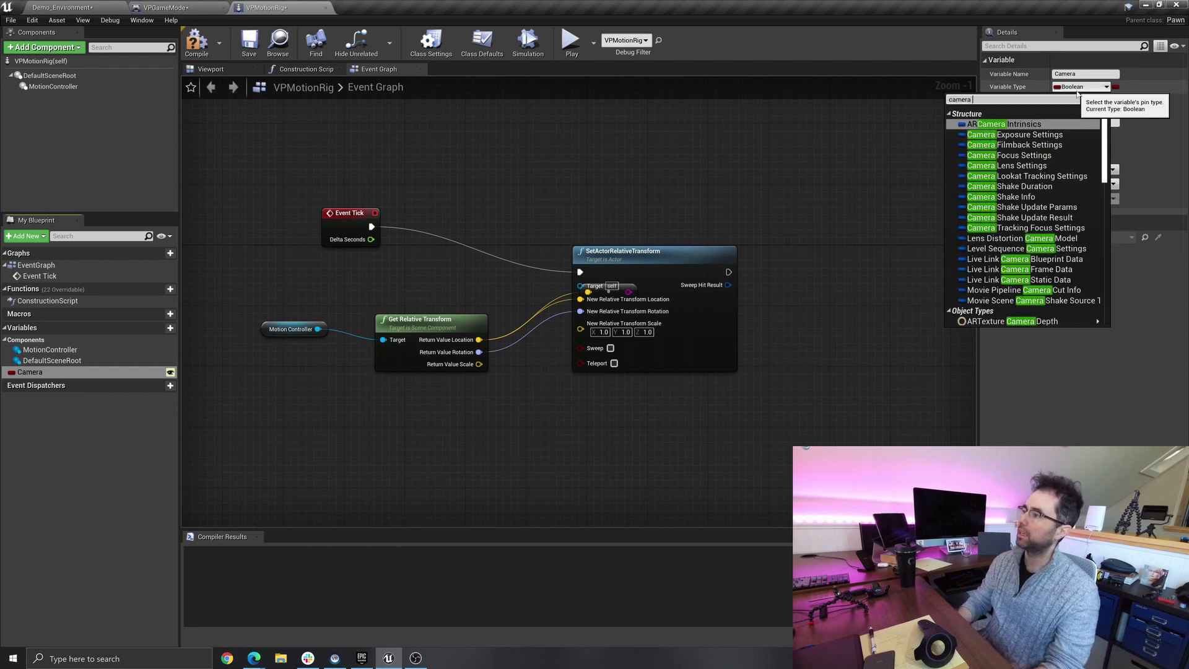
text( cinem)
key(BackSpace)
key(BackSpace)
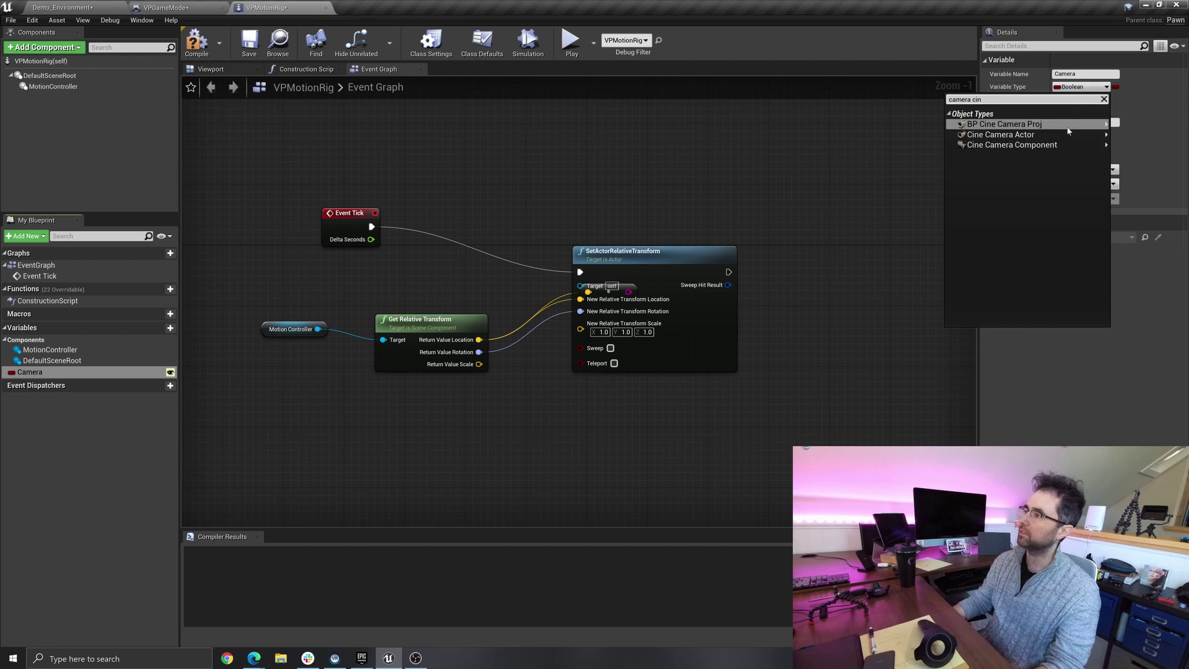
mouse_move(1018, 135)
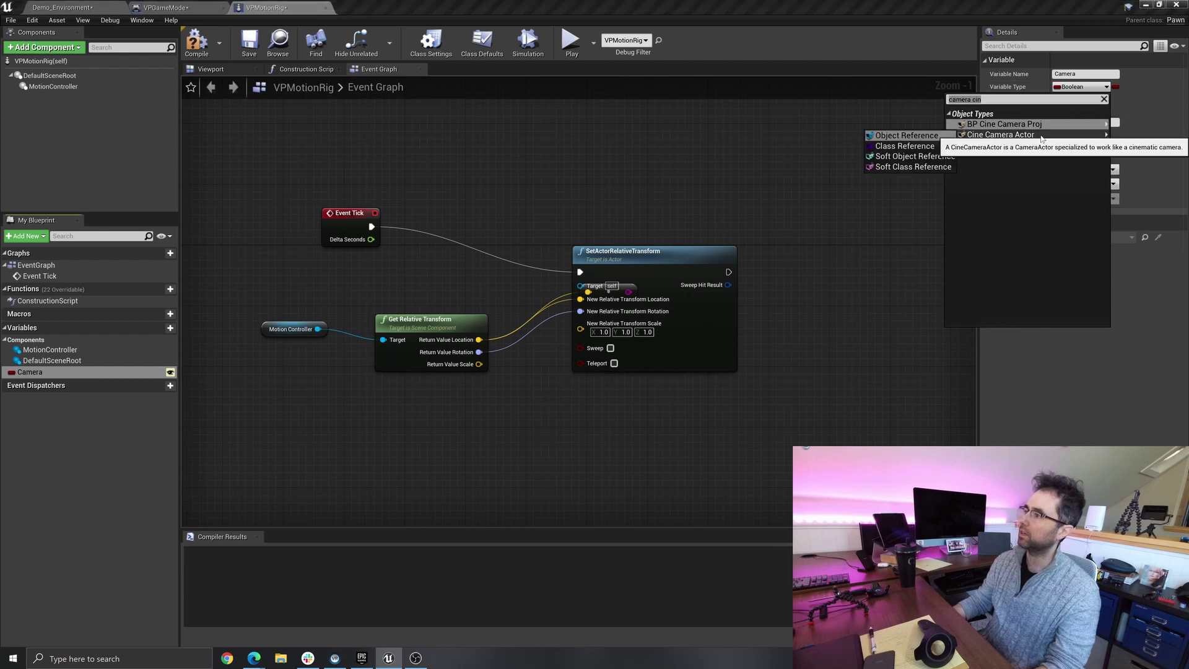
click(916, 136)
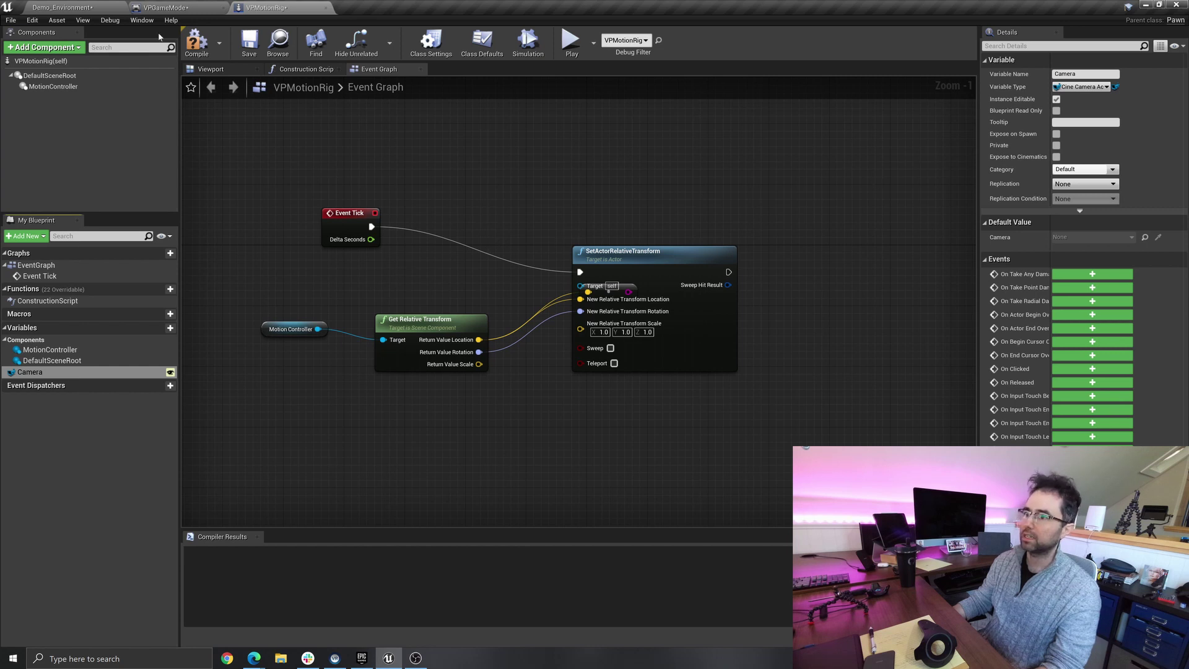
- Tidy the graph, delete the stray vector-to-string node, and place a Camera getter node
click(196, 43)
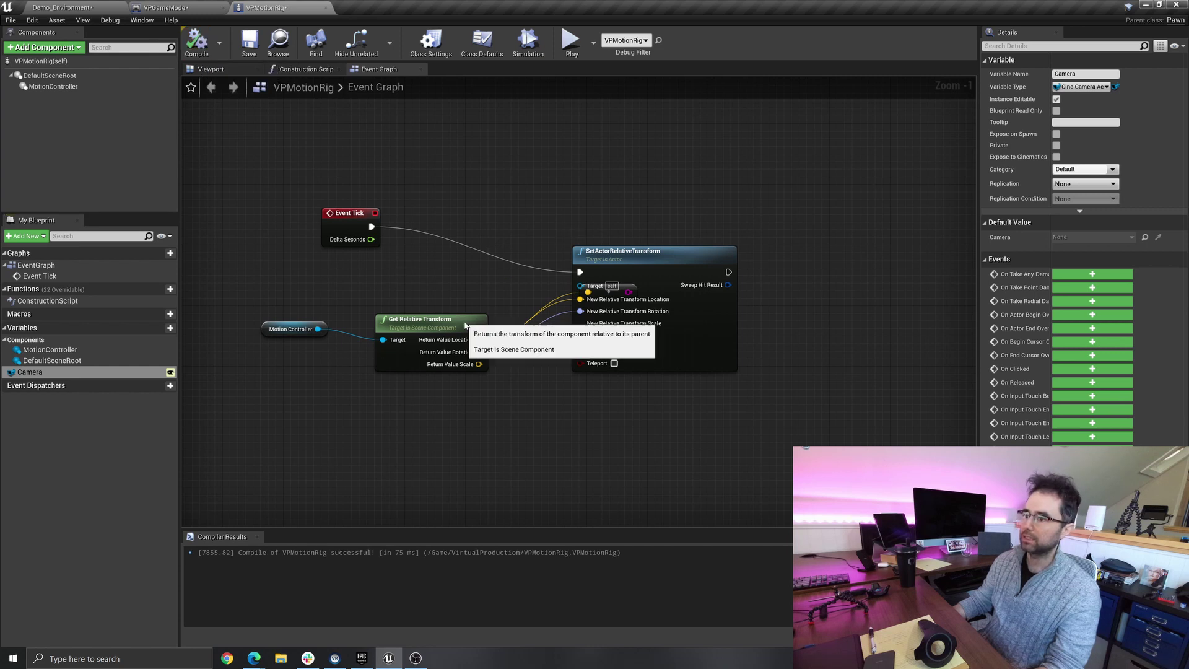
drag(466, 325, 465, 341)
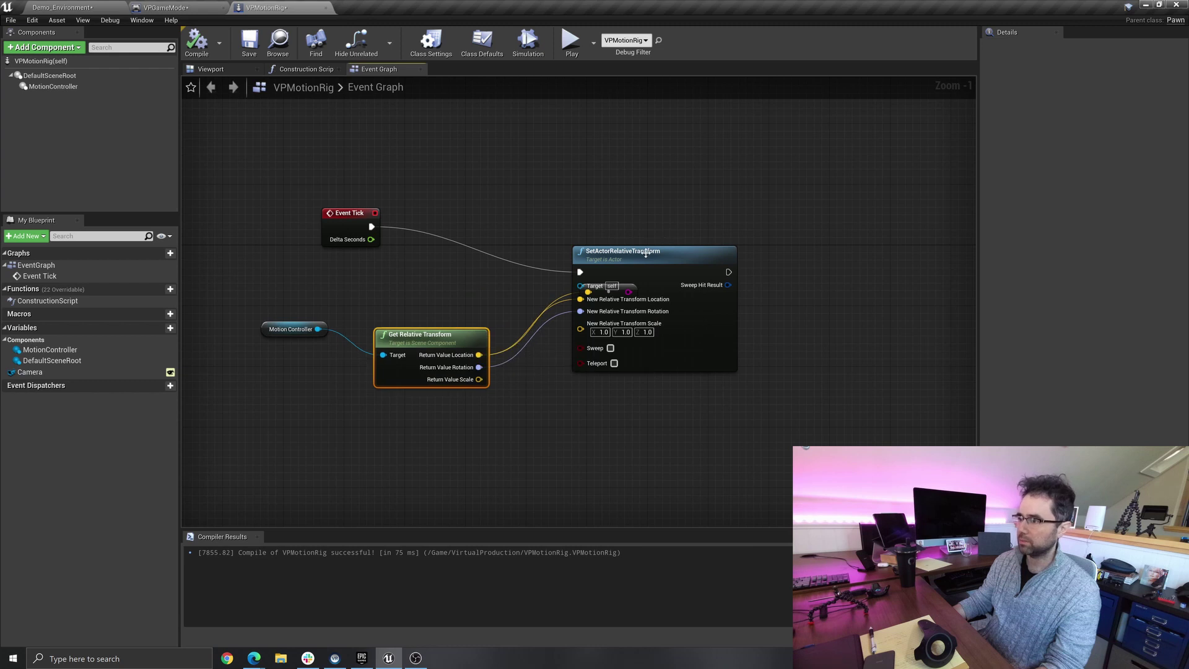
drag(646, 252, 752, 198)
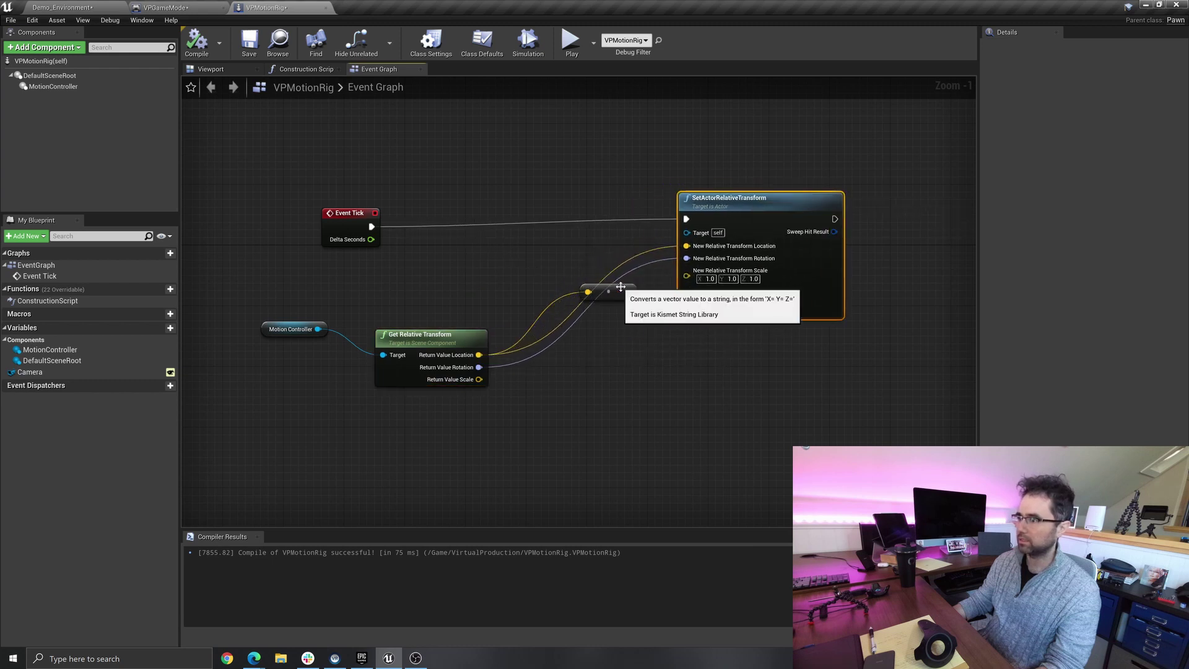
click(621, 288)
key(Delete)
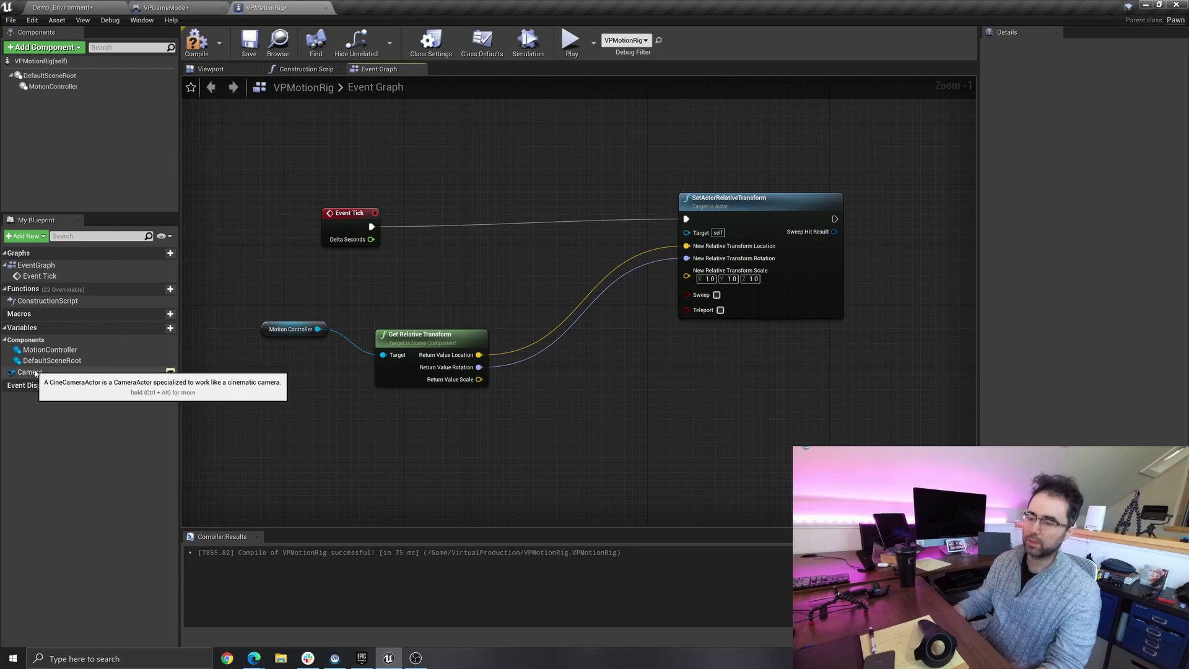
drag(31, 373, 686, 233)
click(452, 268)
drag(756, 193, 726, 200)
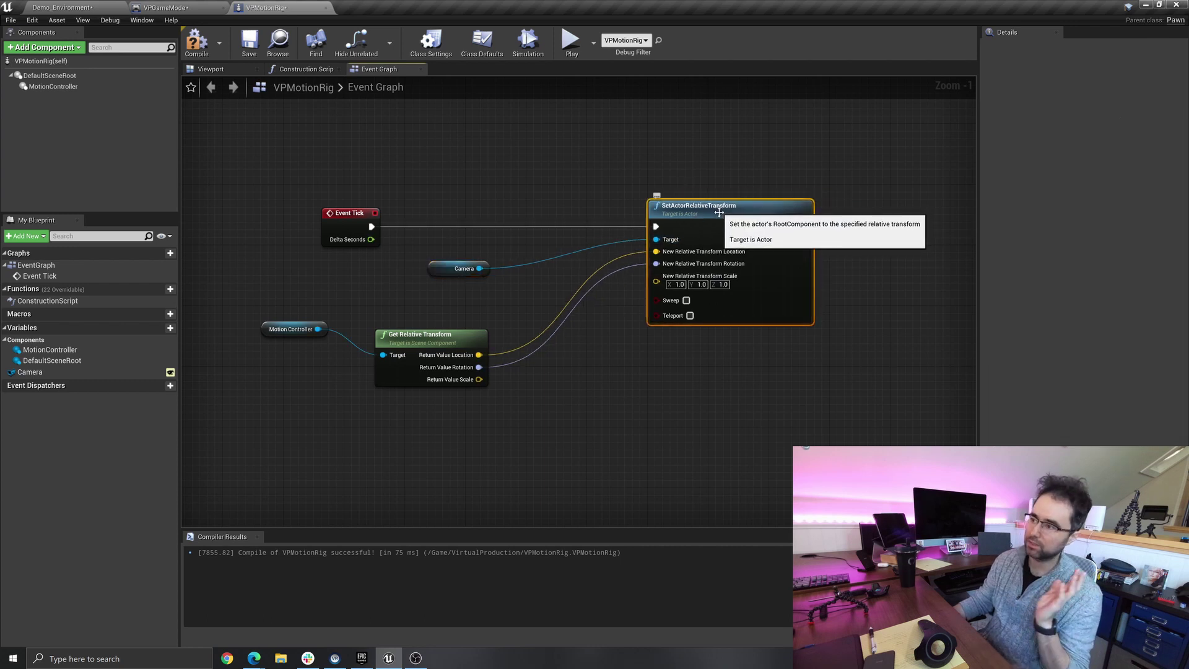
- Recompile VPMotionRig until the Compiler Results report 'Good to go'
click(301, 323)
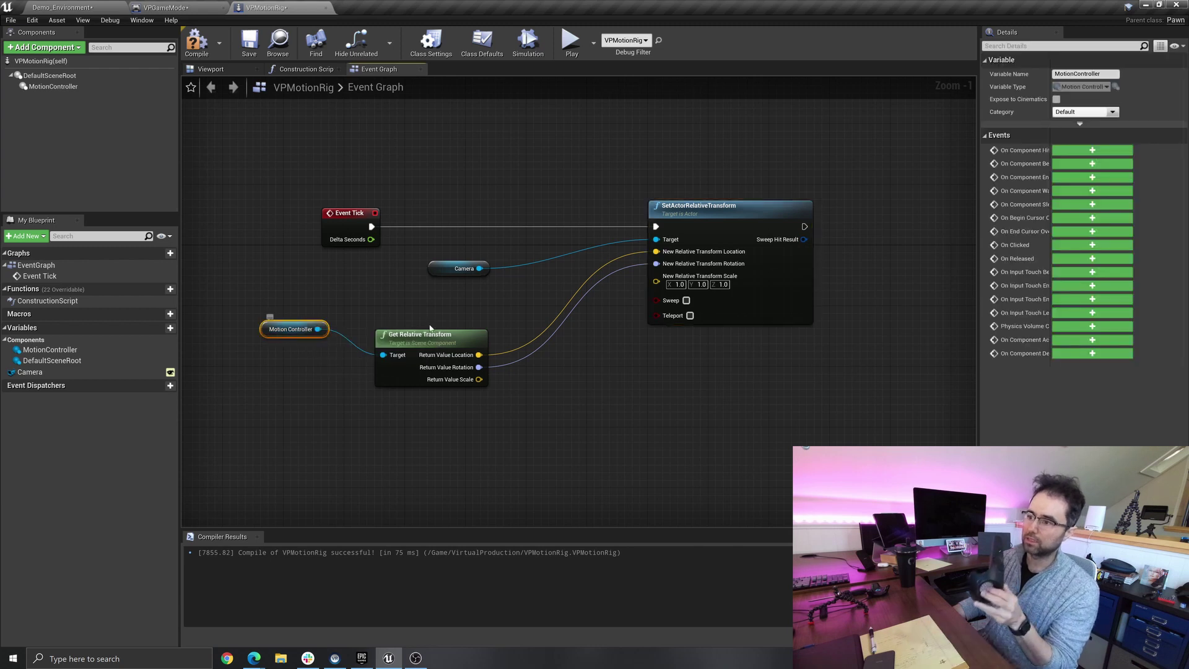
click(453, 332)
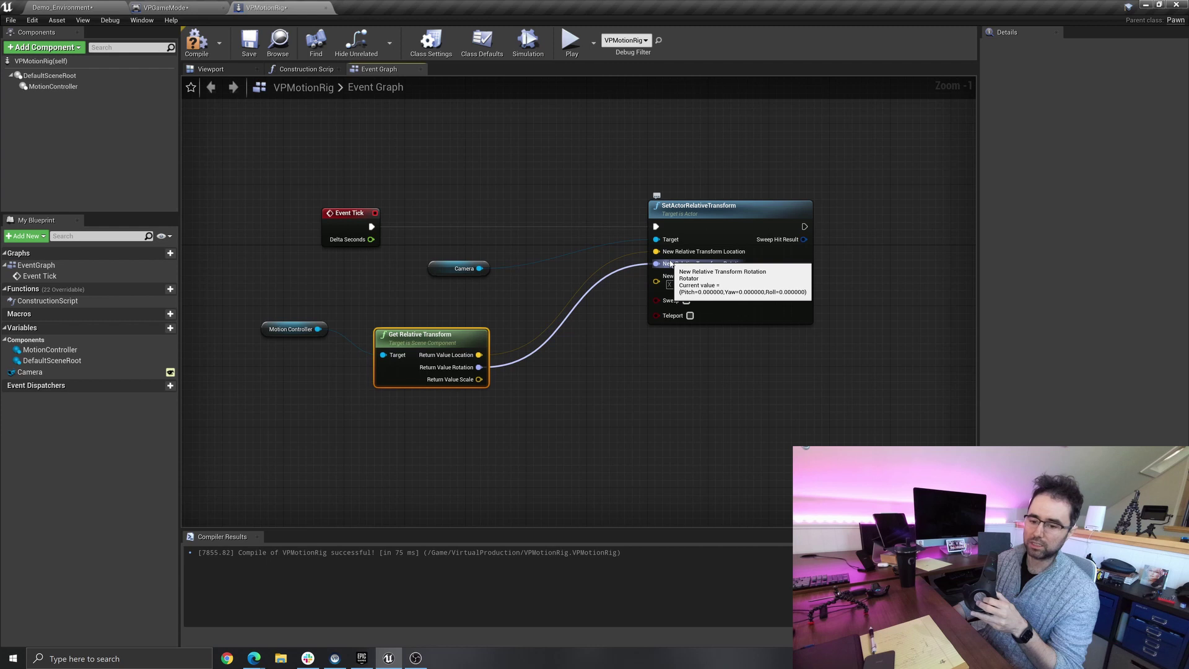
click(596, 377)
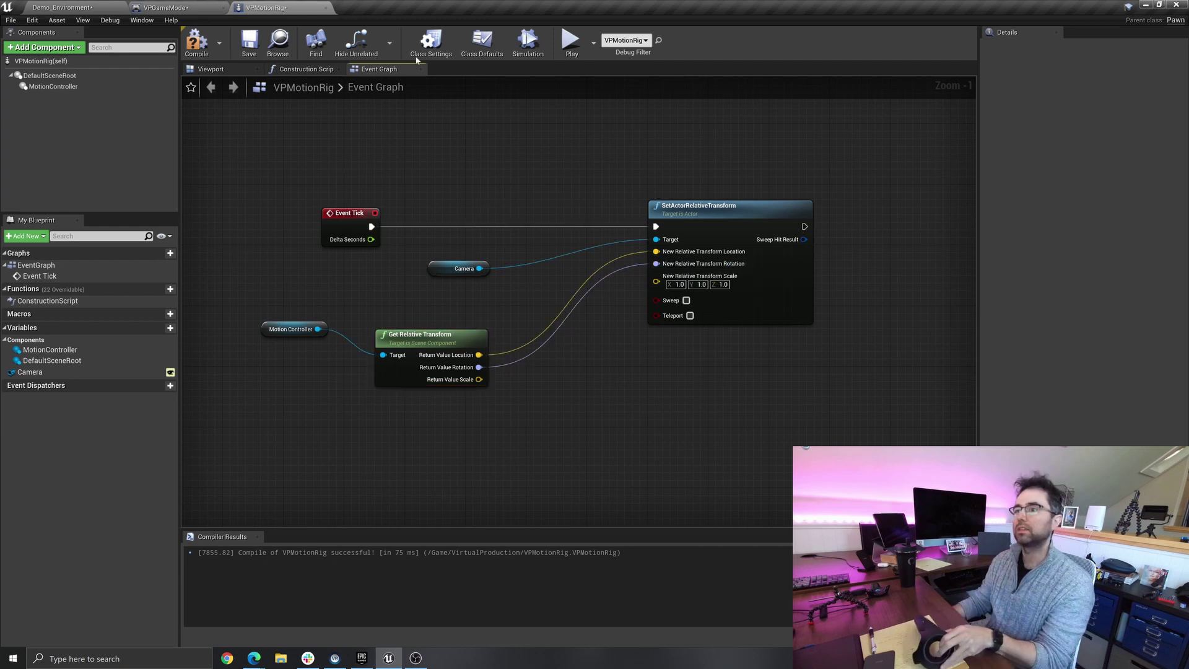
click(194, 45)
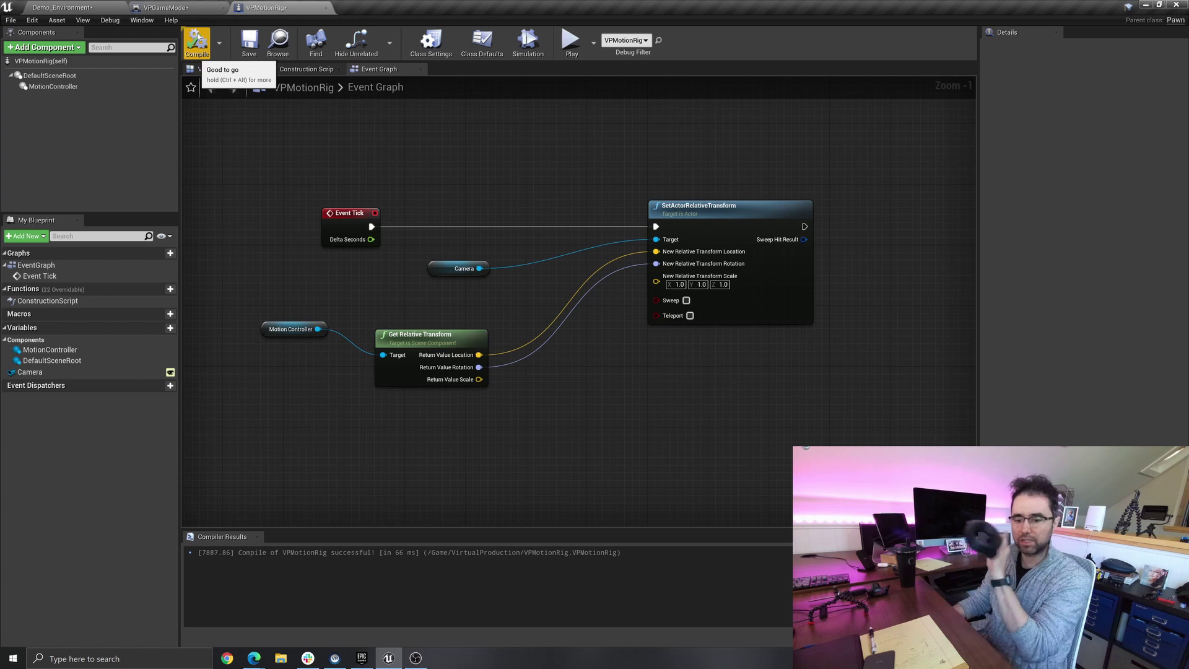
- Return to Demo_Environment, filter the outliner to camera actors, and play the level in editor
click(167, 7)
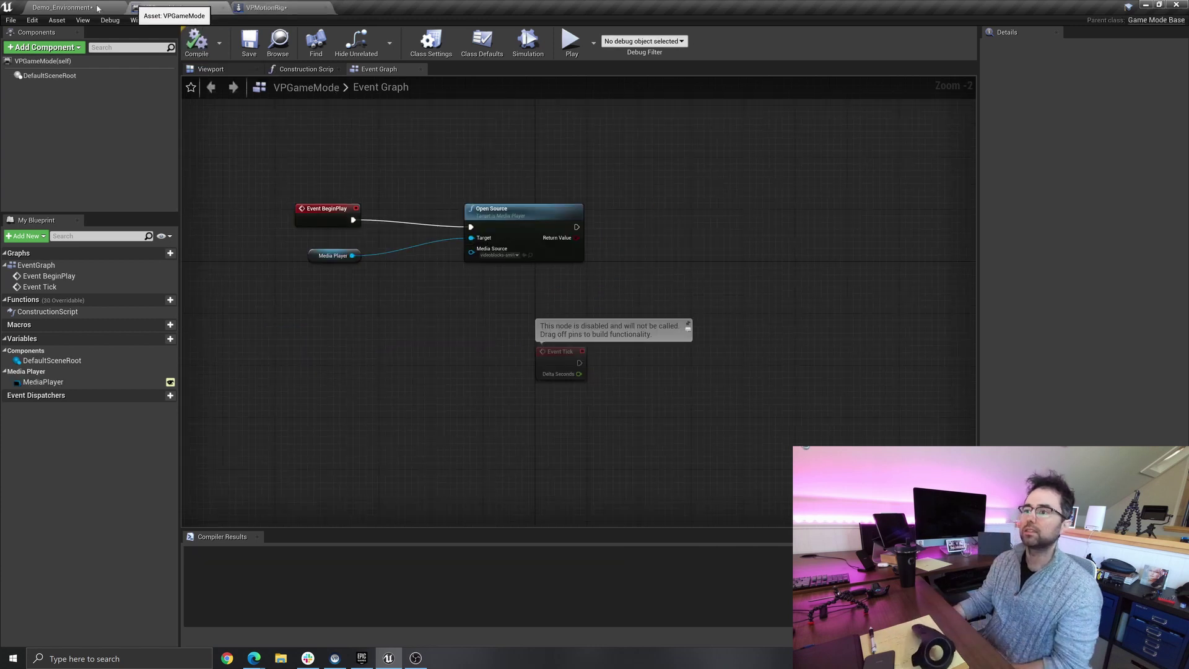
click(62, 7)
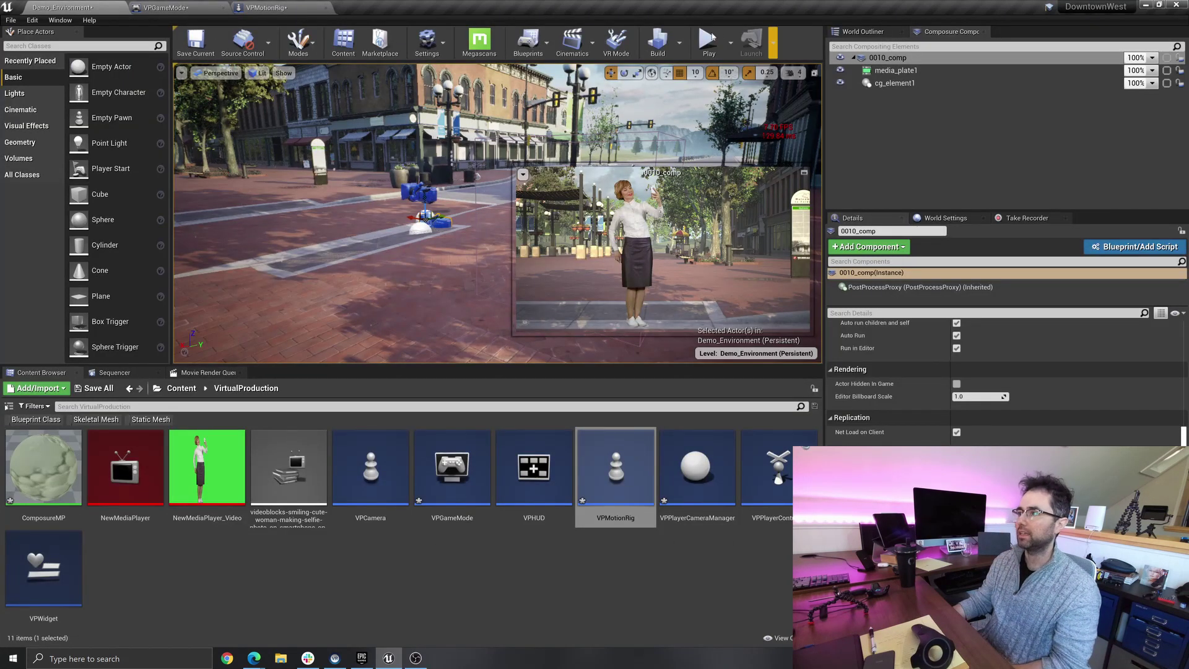
click(709, 42)
click(876, 32)
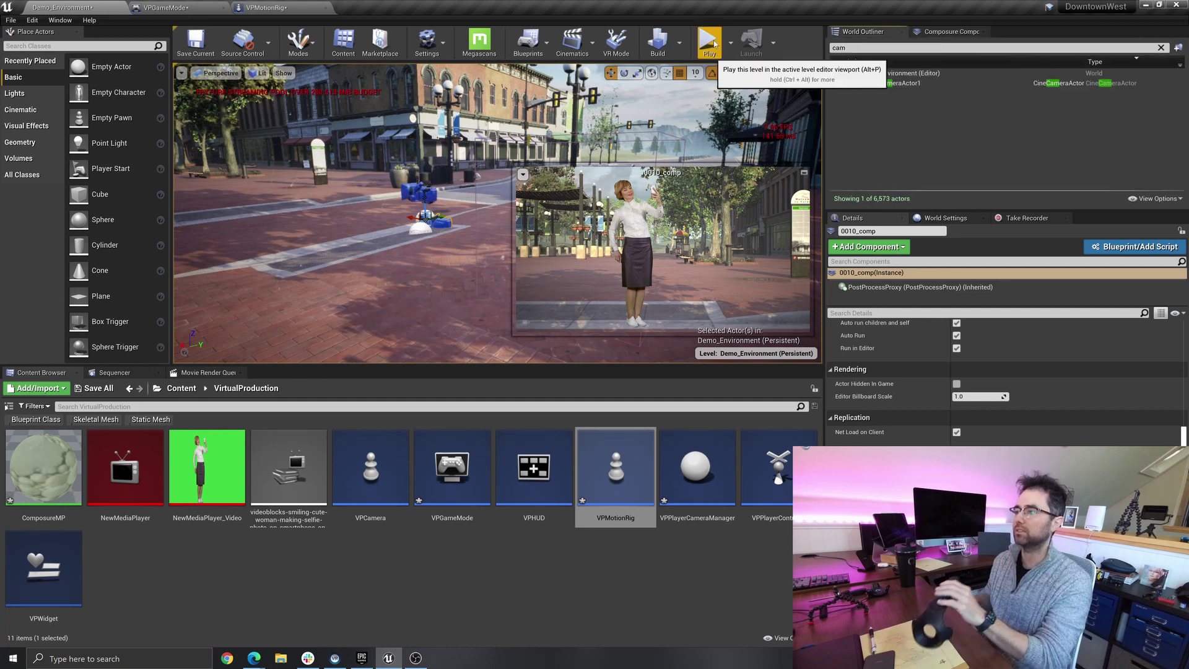
click(714, 44)
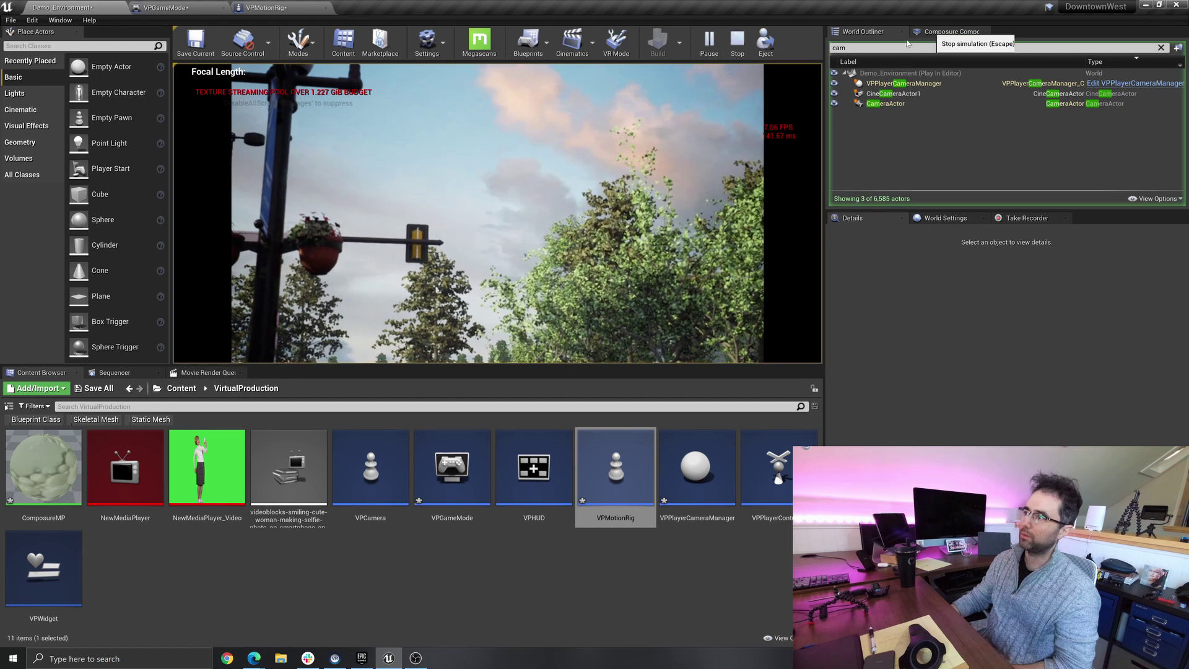
click(933, 32)
- Preview 0010_comp, stop the play session, and close the composite preview window
double_click(896, 59)
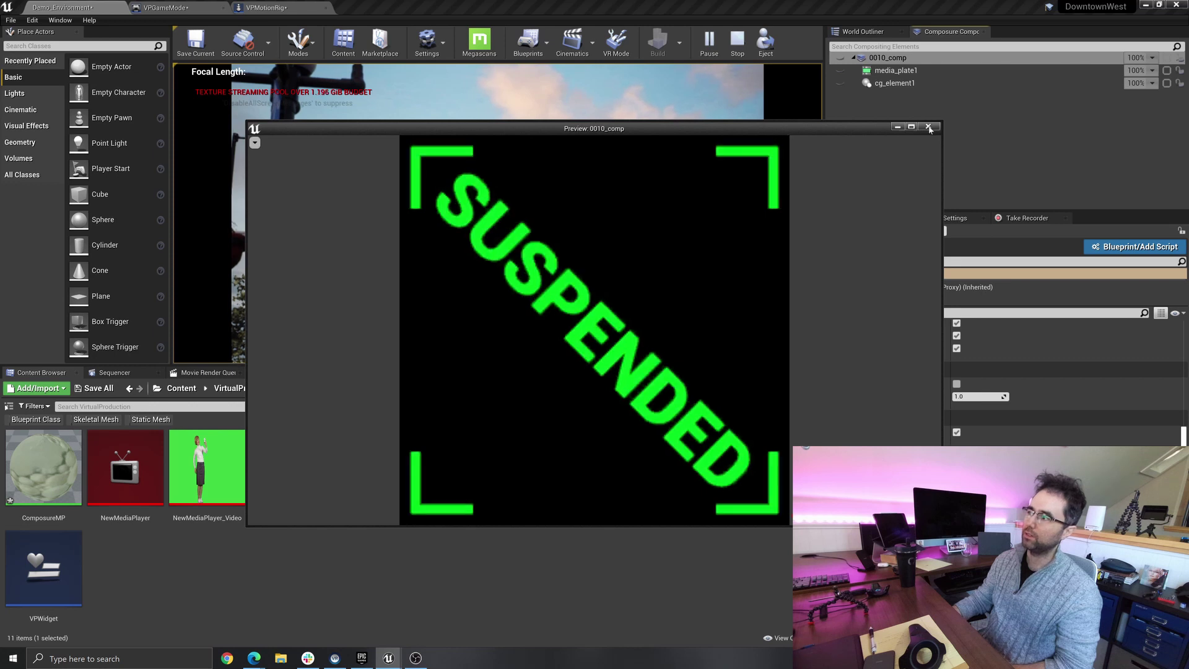
click(736, 44)
click(732, 44)
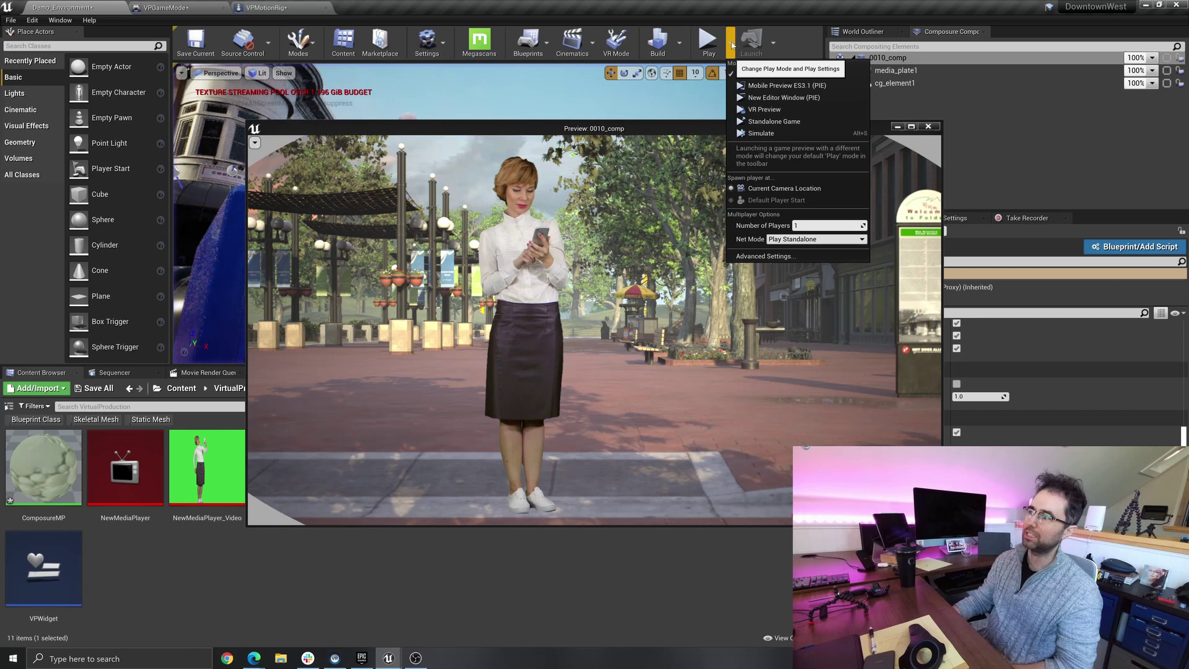
drag(576, 128, 618, 110)
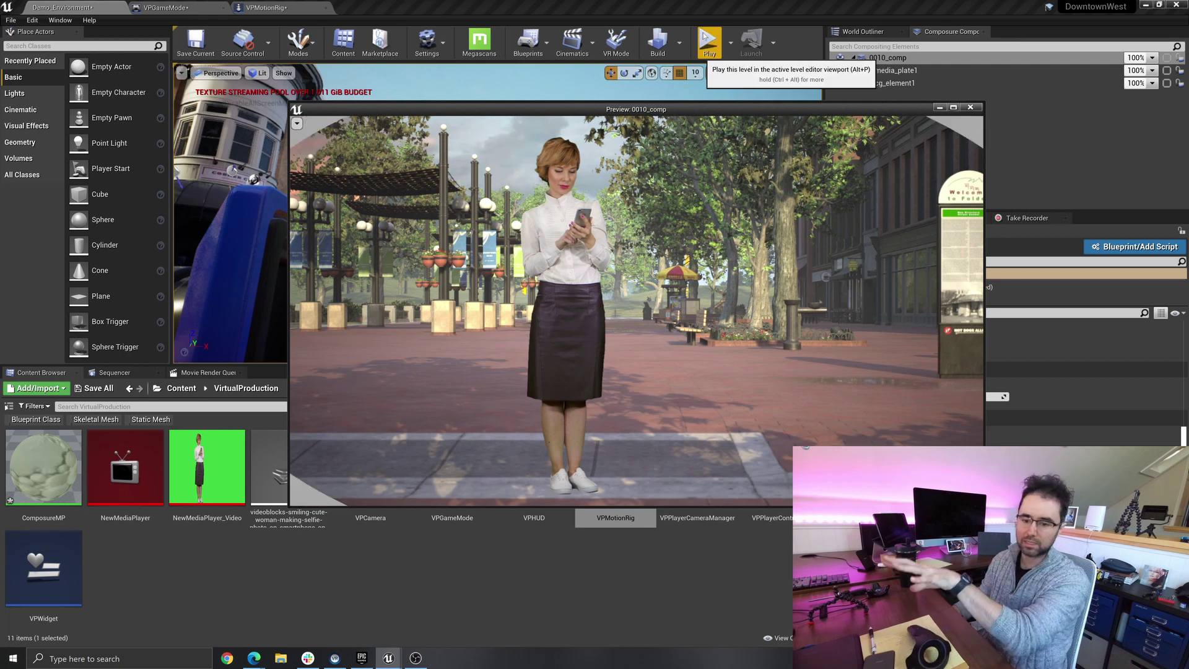
click(973, 109)
click(795, 186)
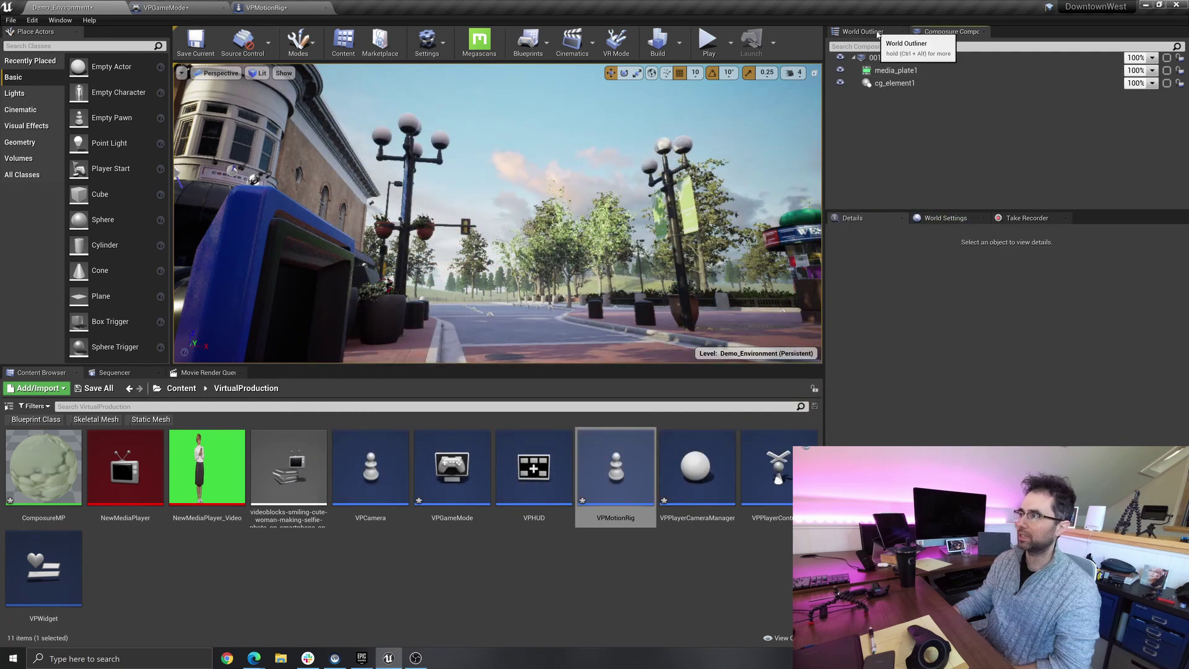
- Show 0010_comp's Composure input, pass and output settings in Details, then bring OBS Studio forward
click(892, 58)
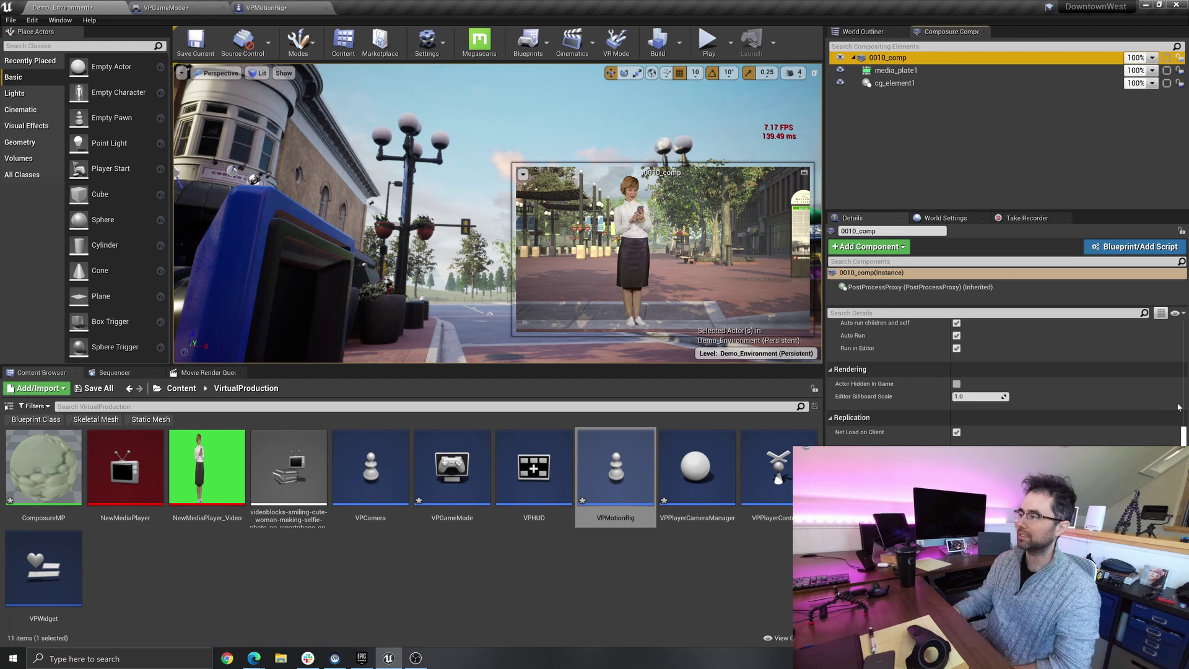
scroll(1006, 384, down, 2)
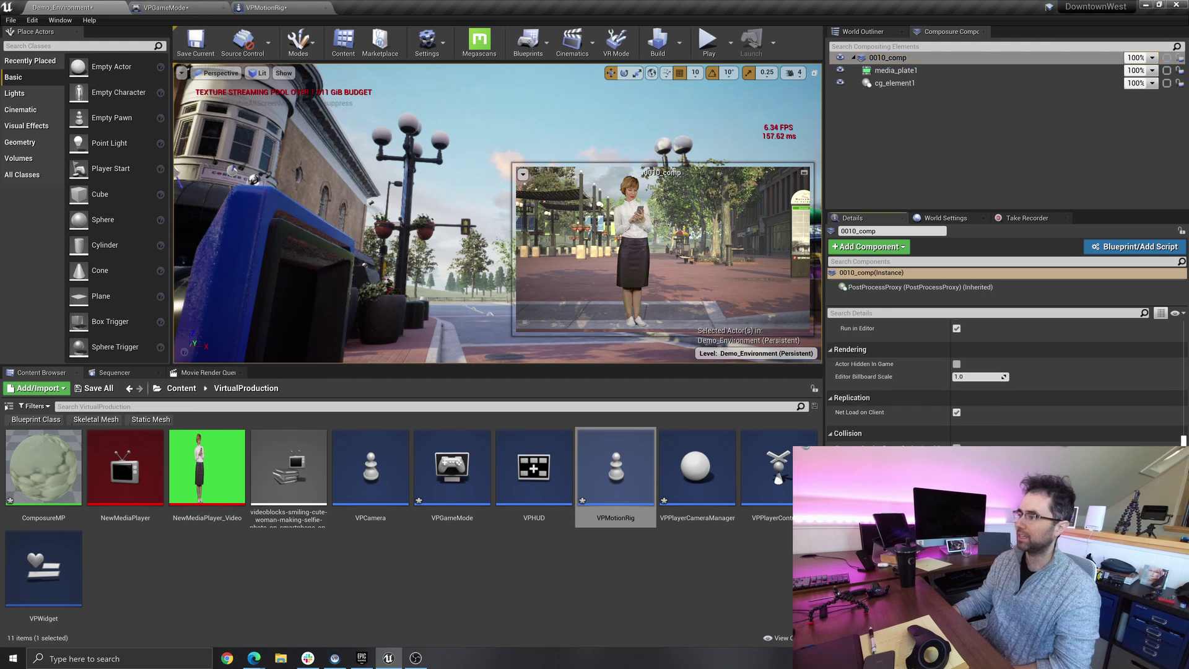
drag(1183, 442, 1184, 356)
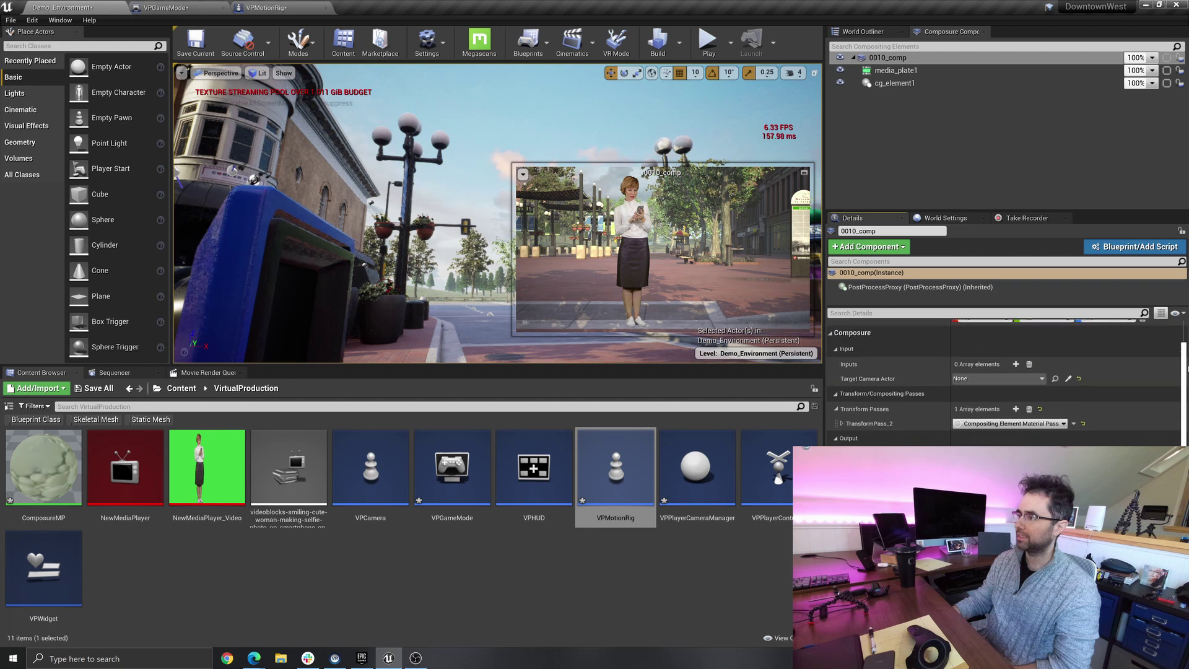
click(831, 334)
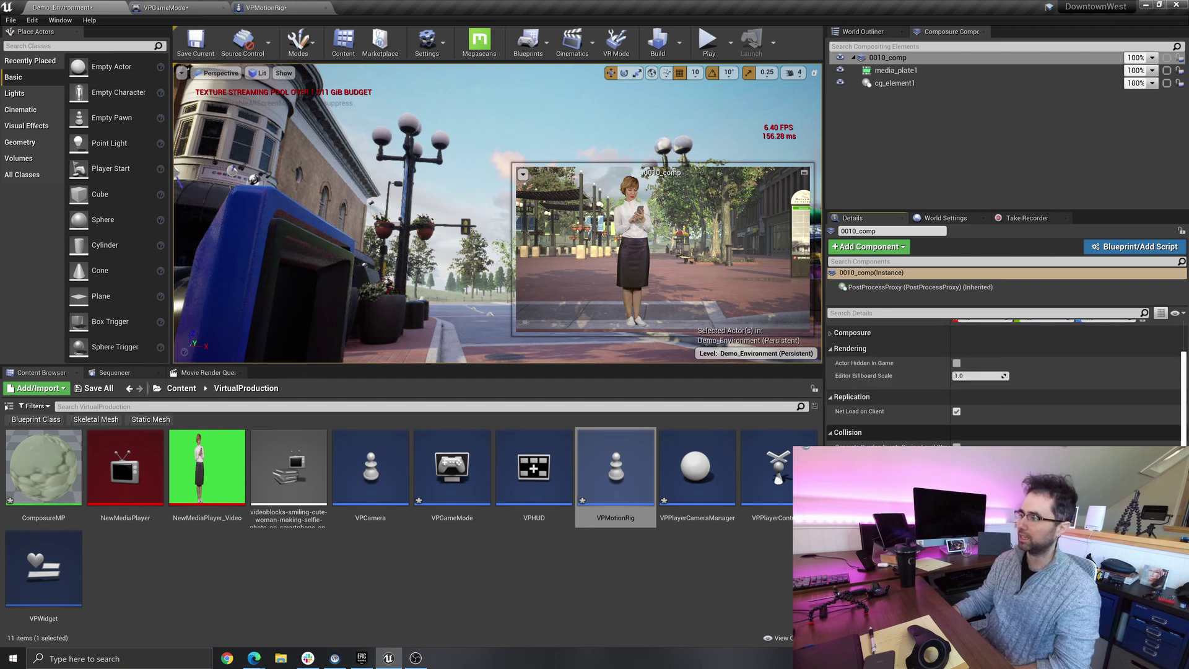
click(832, 334)
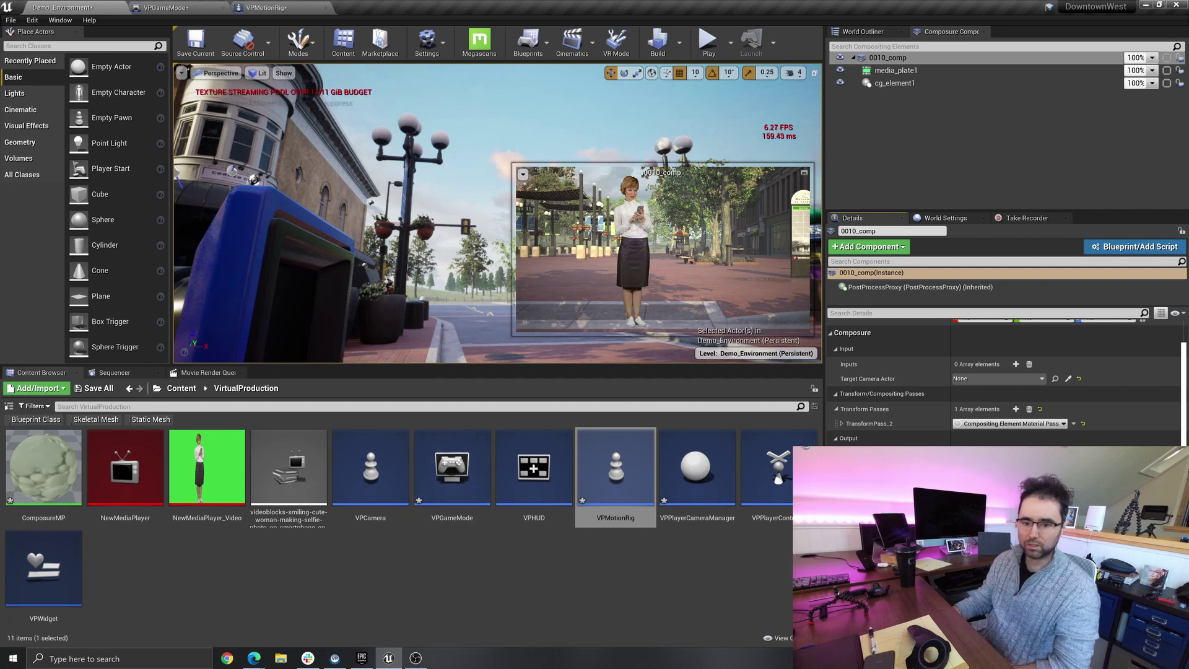
click(416, 658)
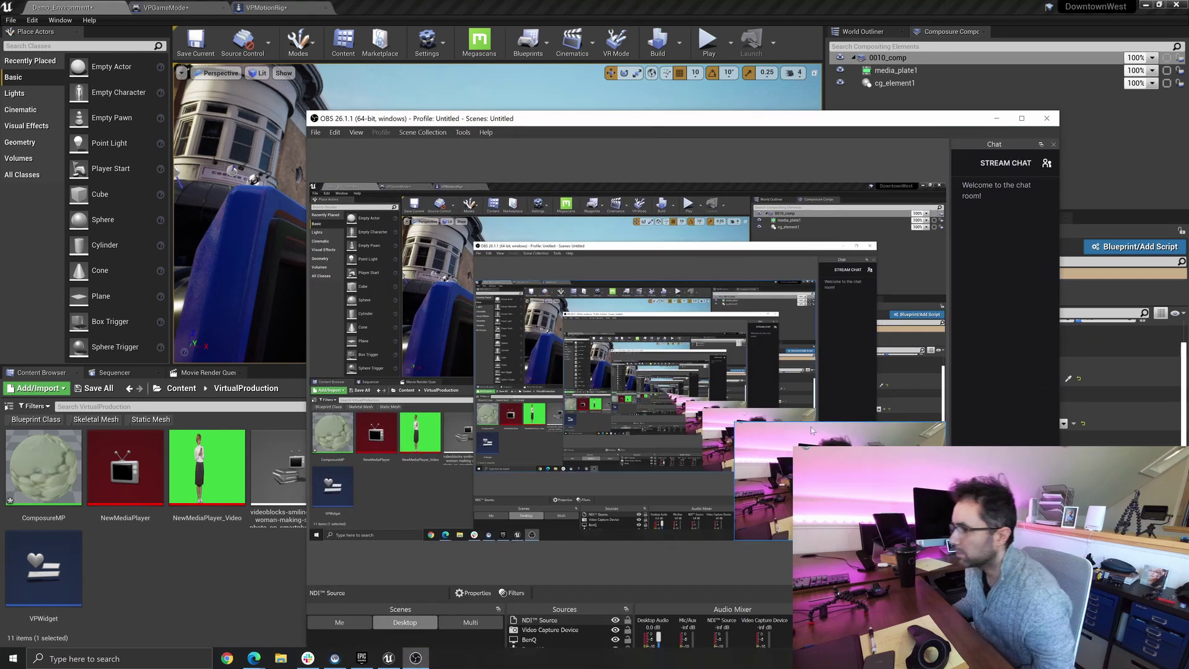
- Shrink the OBS webcam overlay into the lower-left corner and move the OBS window off Unreal
drag(742, 429, 710, 465)
drag(765, 513, 373, 509)
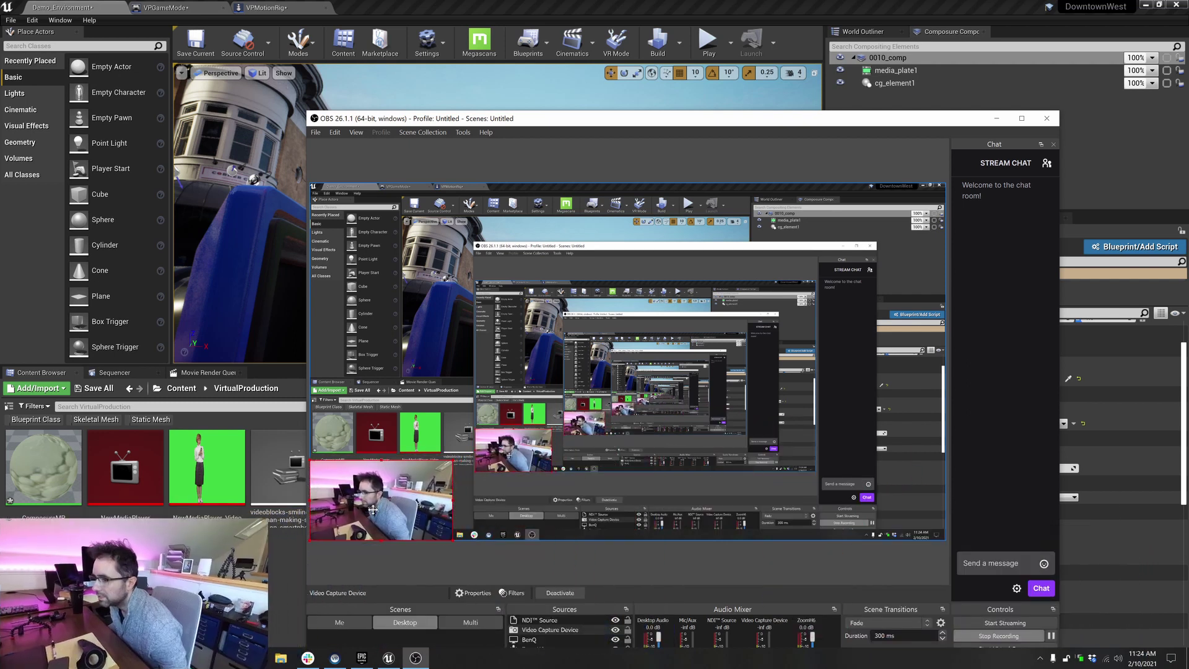
drag(883, 118, 807, 666)
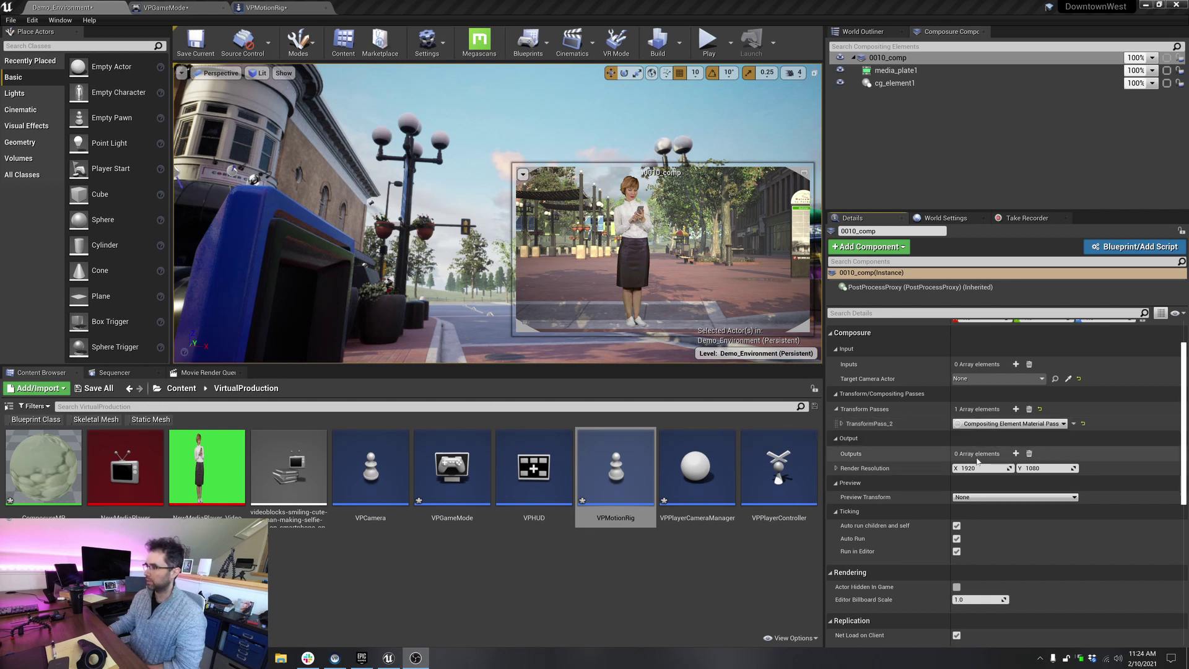
- Add an output pass to 0010_comp set to Player Viewport Compositing Output
click(1016, 453)
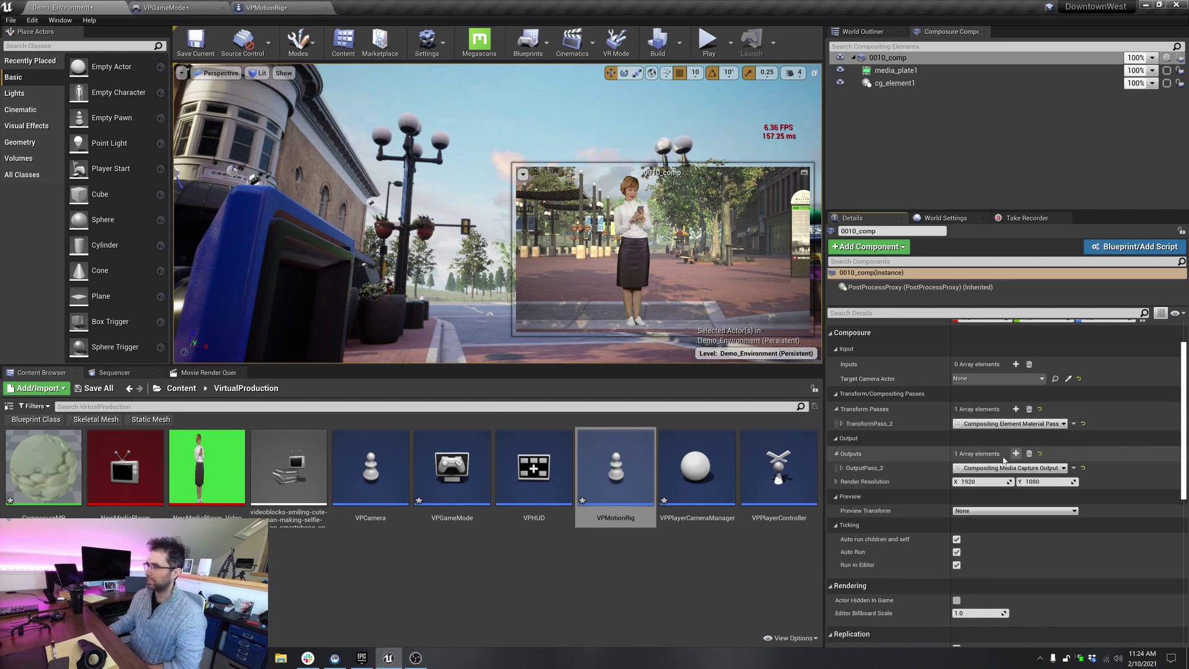
click(1007, 468)
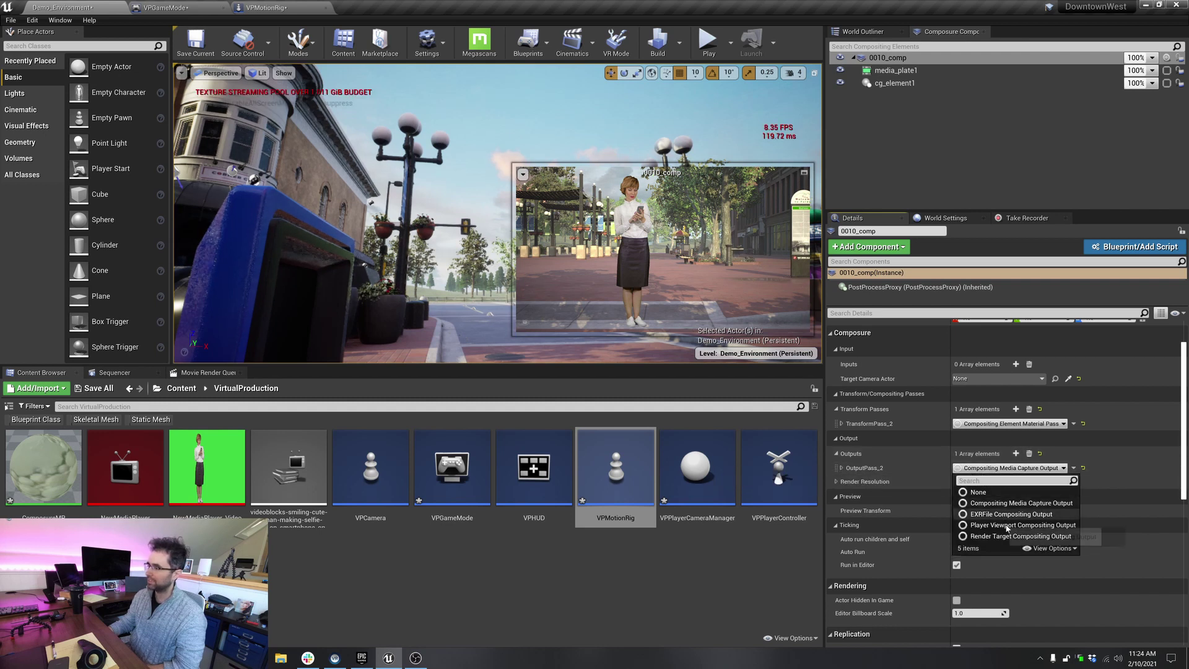
click(1007, 525)
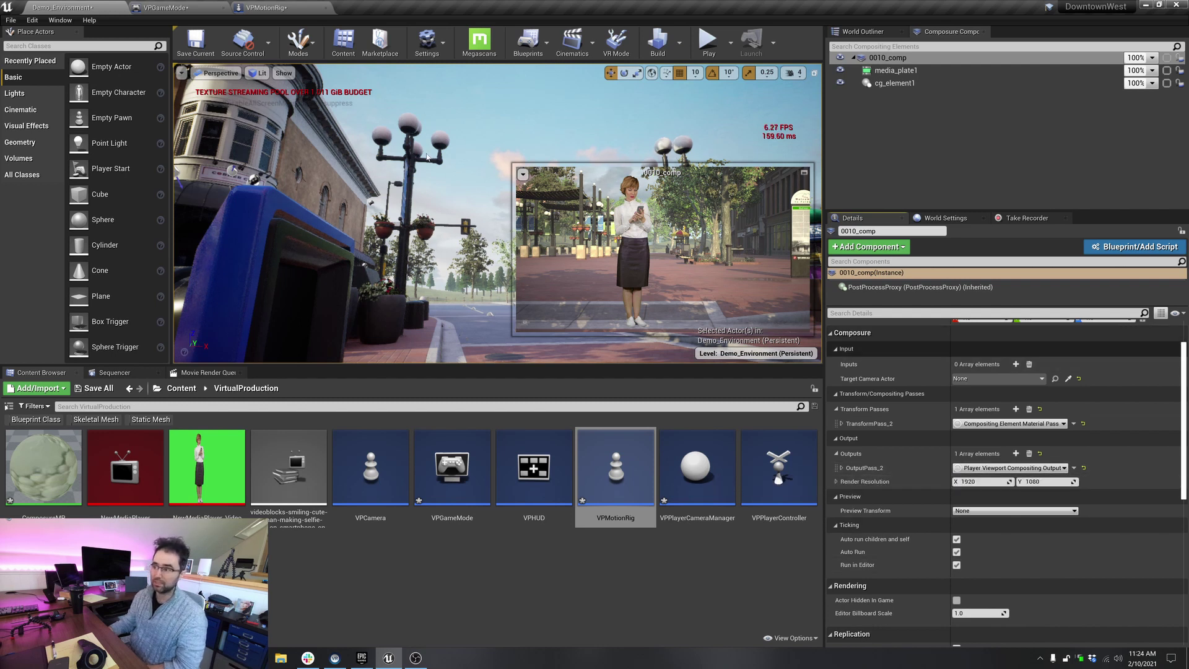
click(706, 42)
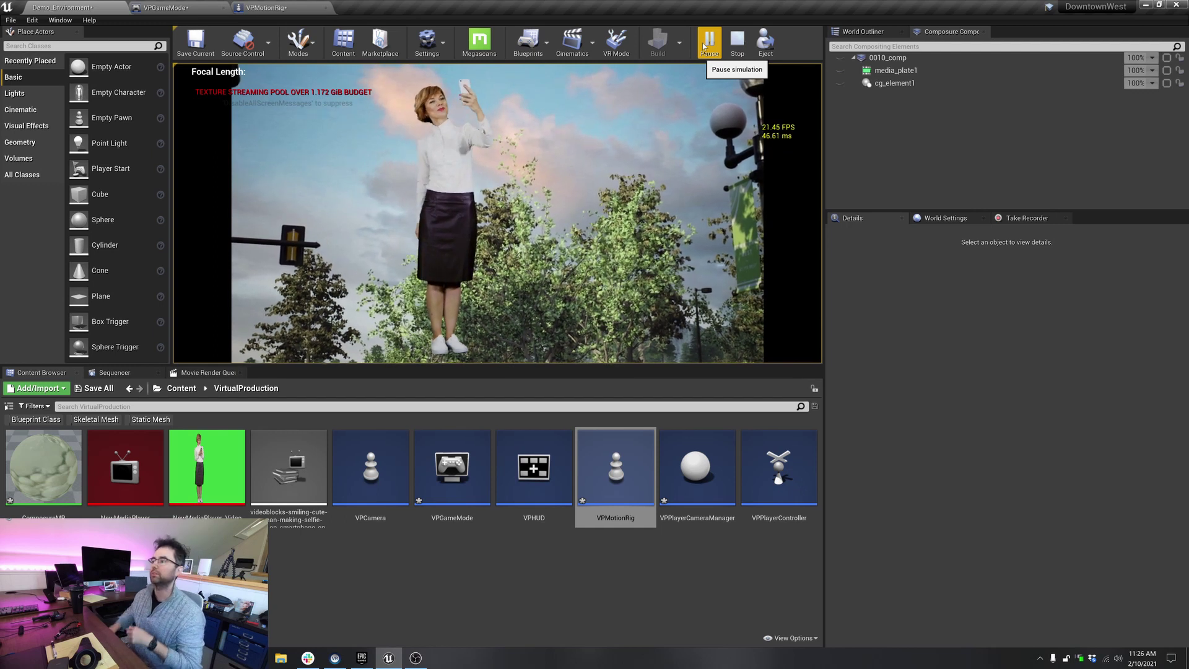
click(737, 42)
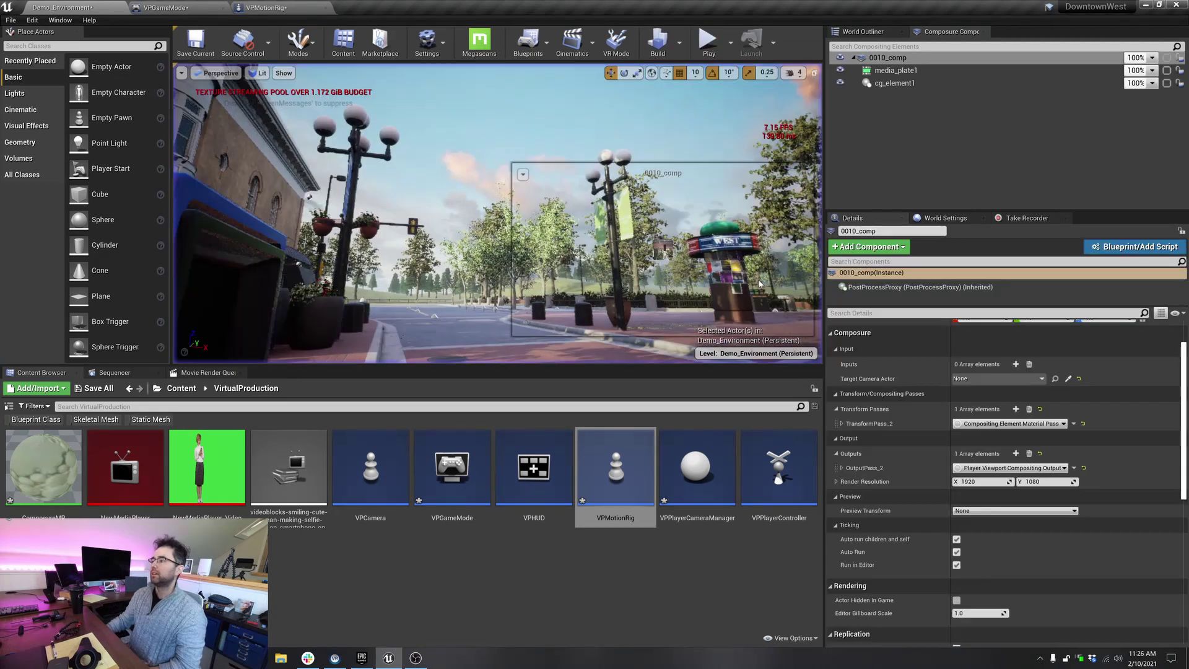
click(972, 133)
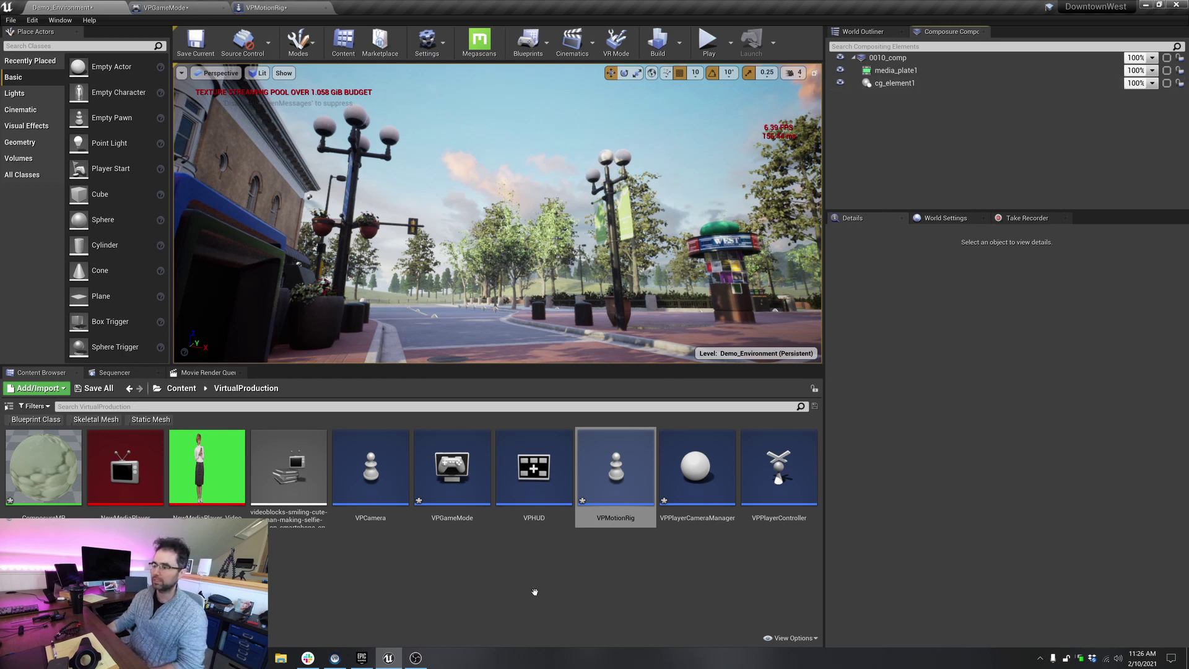
click(491, 565)
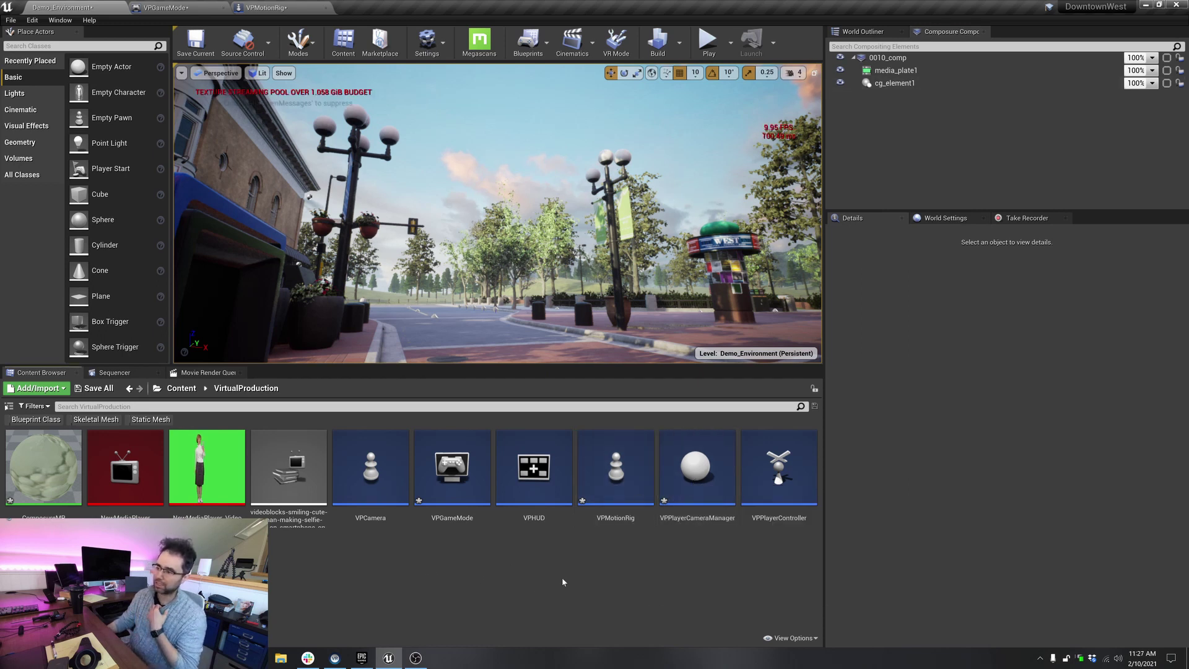
click(454, 470)
click(548, 459)
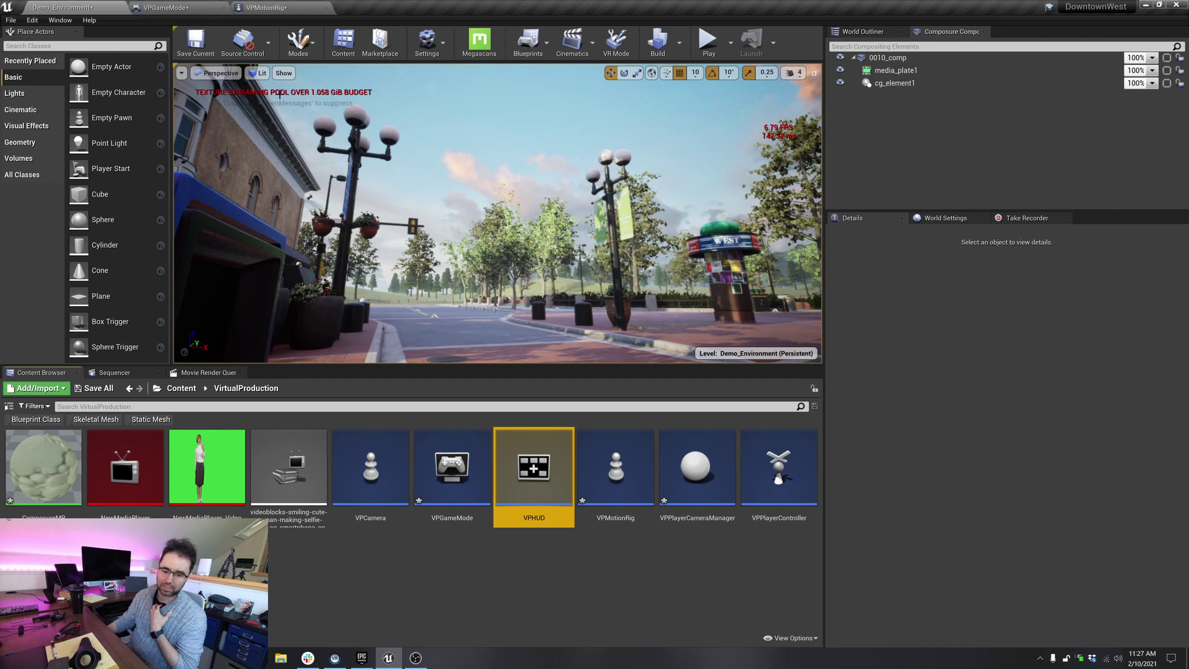
click(433, 619)
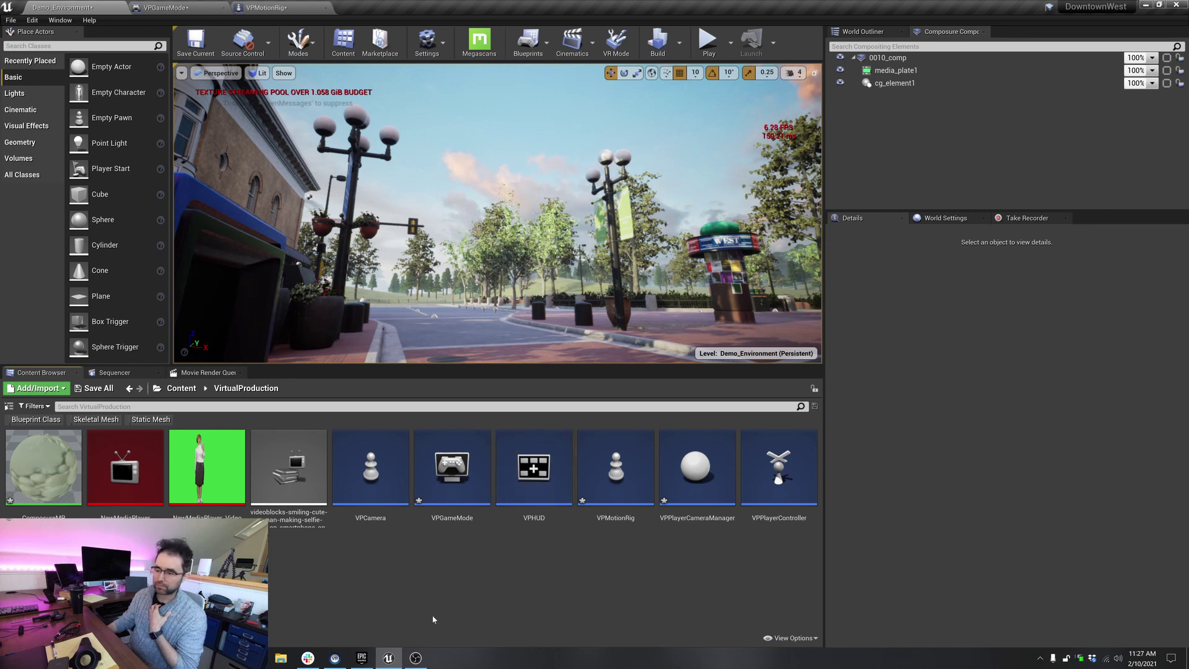